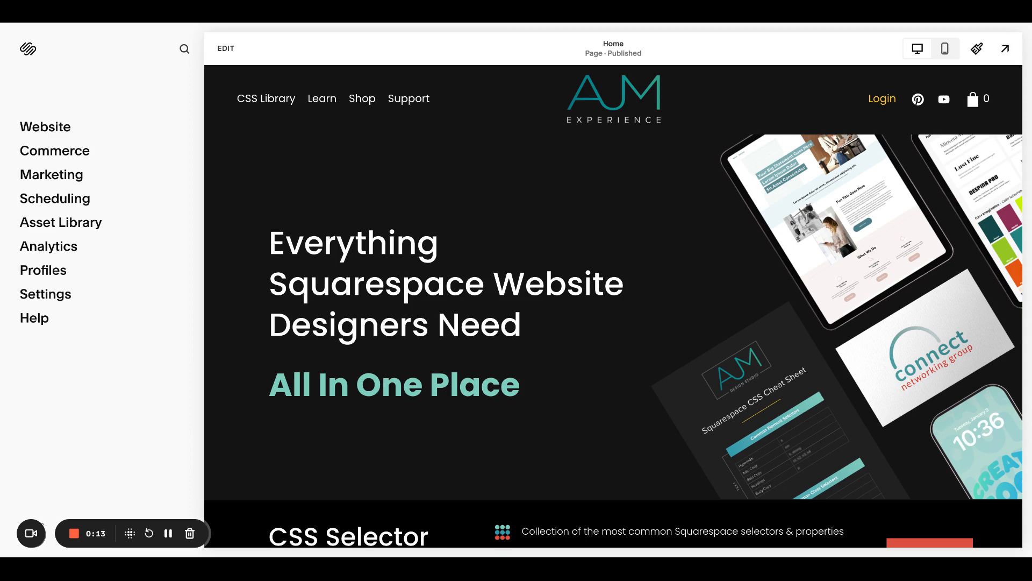
Step: Add a Course page to the Not Linked section from the Start a Consulting Business template and name it Test Course
{"action": "left_click", "coordinate": [99, 130]}
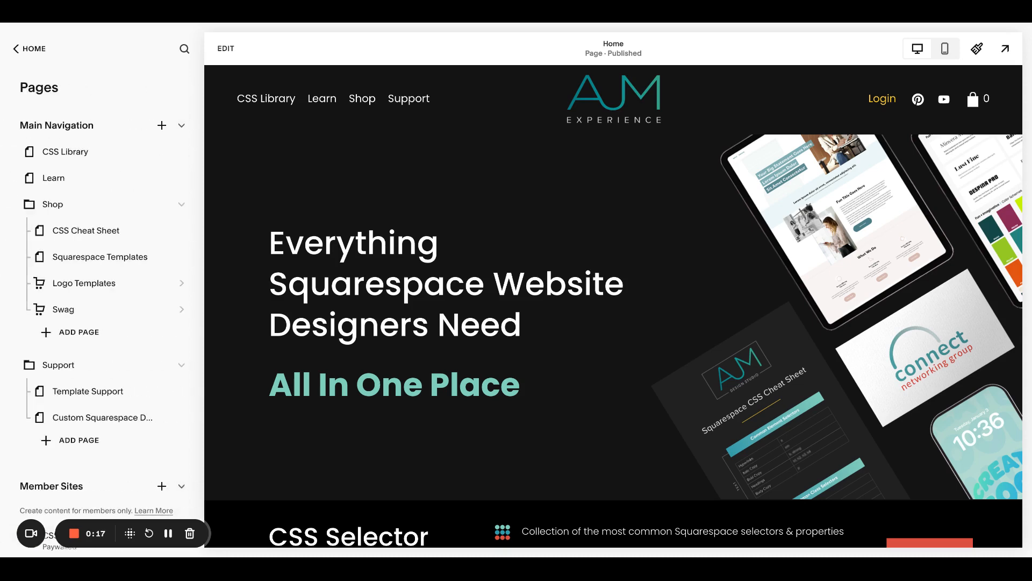
{"action": "scroll", "coordinate": [115, 152], "scroll_direction": "down", "scroll_amount": 9}
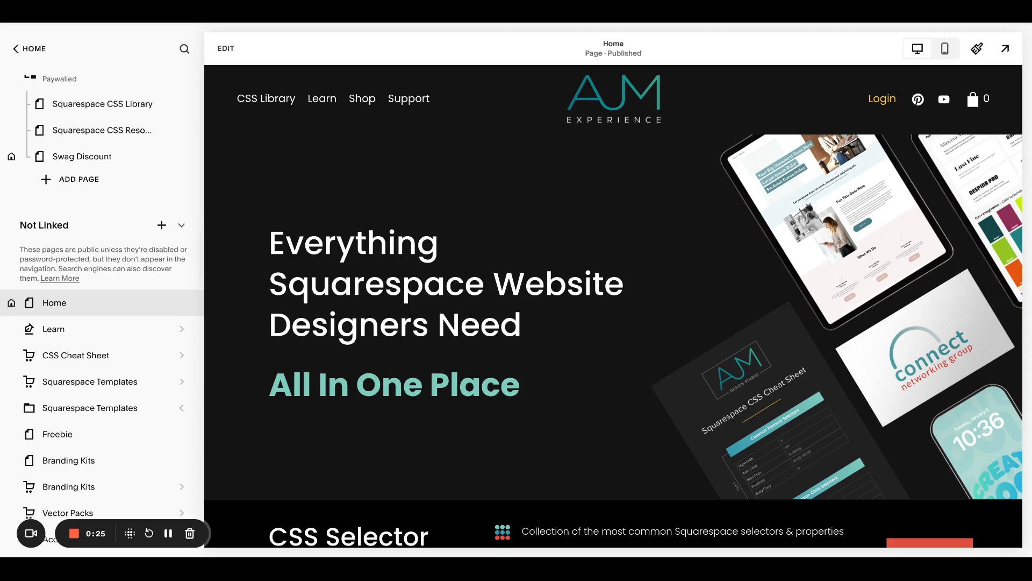
{"action": "scroll", "coordinate": [118, 242], "scroll_direction": "down", "scroll_amount": 1}
{"action": "scroll", "coordinate": [118, 242], "scroll_direction": "up", "scroll_amount": 10}
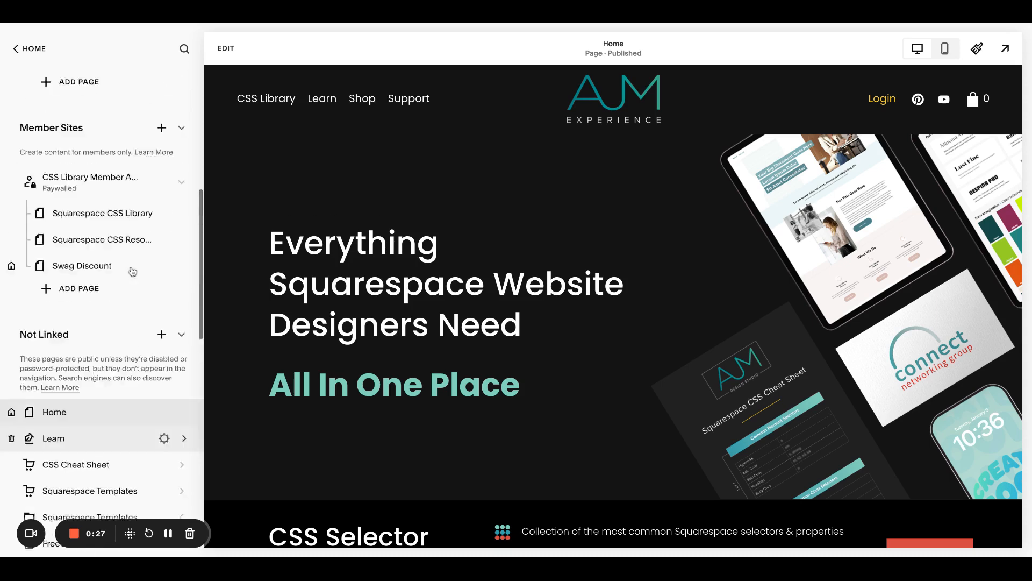
{"action": "scroll", "coordinate": [118, 217], "scroll_direction": "down", "scroll_amount": 8}
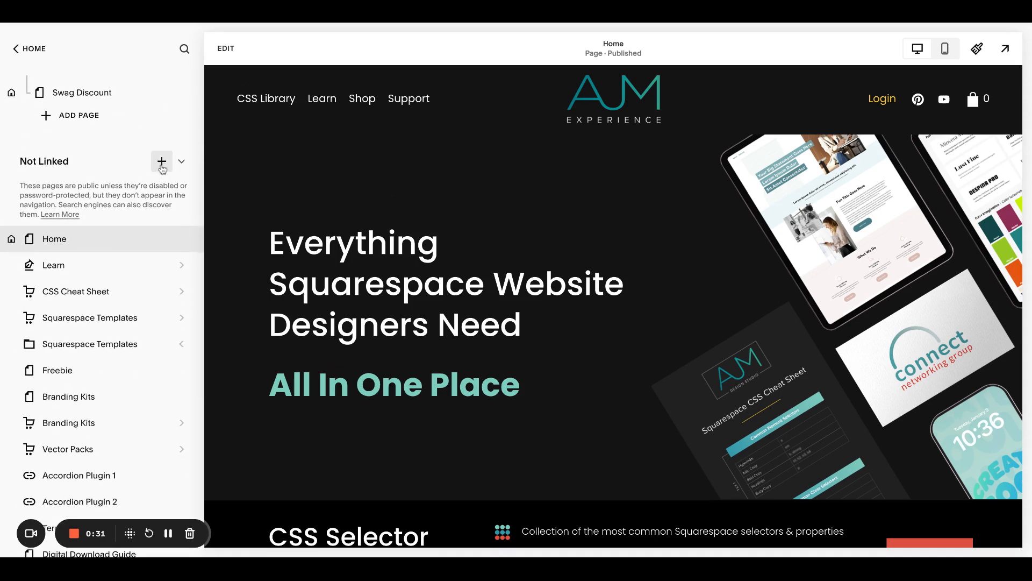
{"action": "left_click", "coordinate": [161, 167]}
{"action": "scroll", "coordinate": [271, 349], "scroll_direction": "down", "scroll_amount": 1}
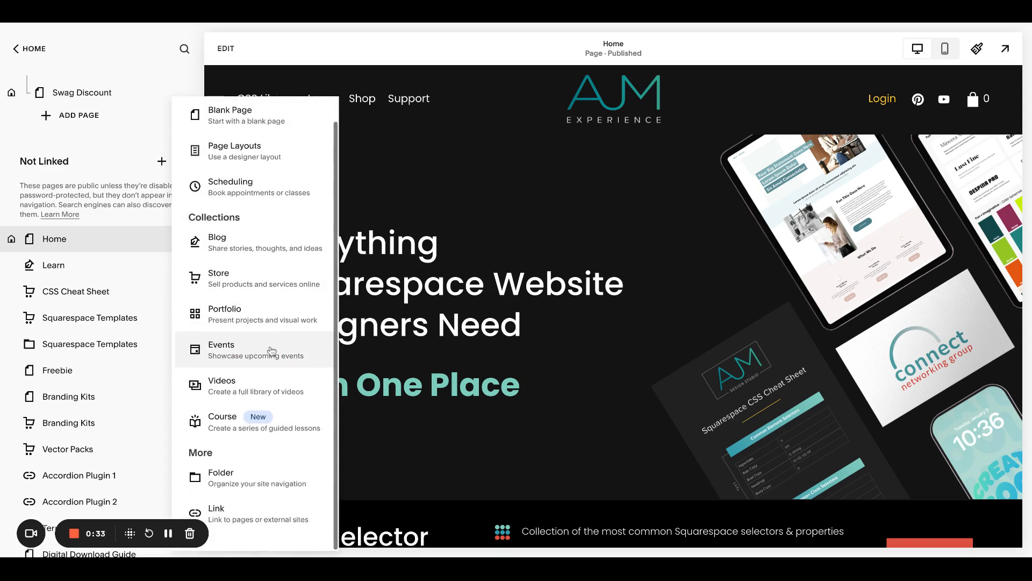
{"action": "left_click", "coordinate": [221, 425]}
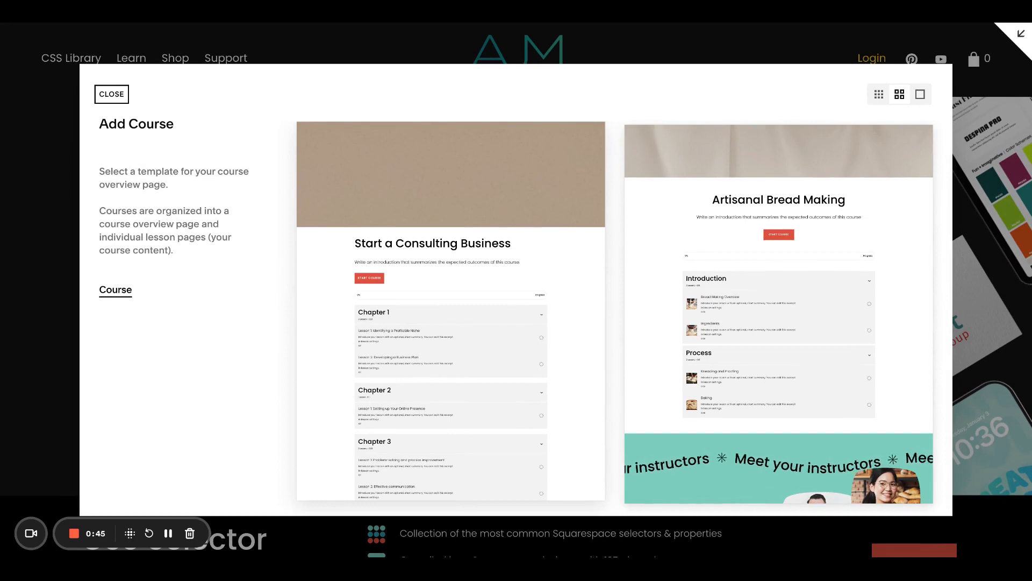
{"action": "key", "text": "Escape"}
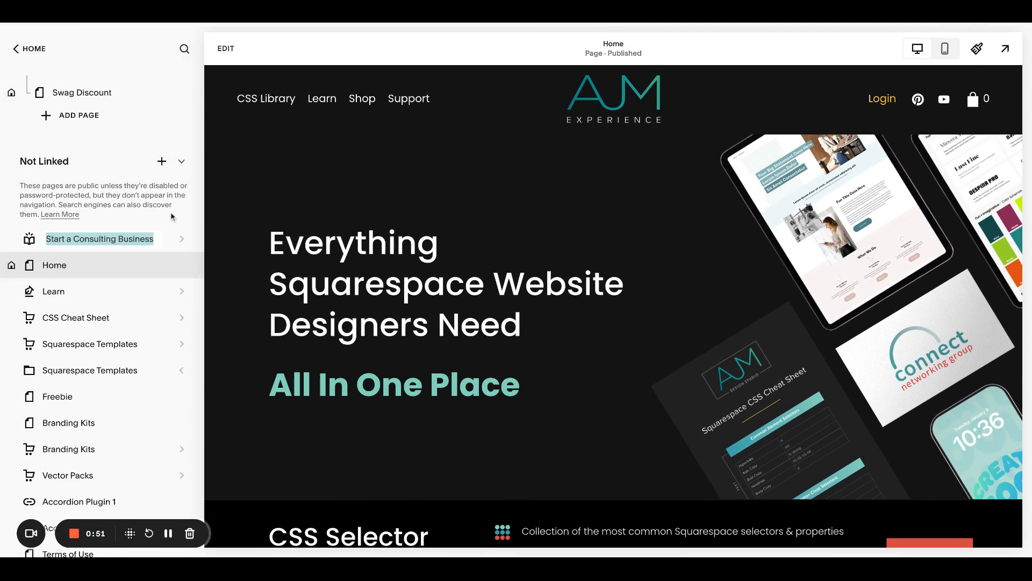
{"action": "type", "text": "Test Course"}
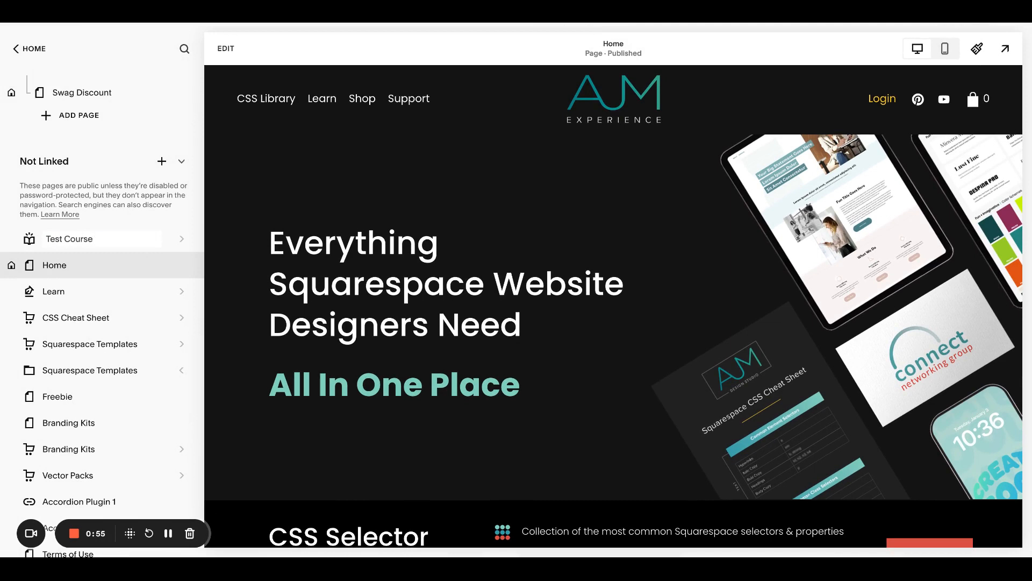
{"action": "key", "text": "Return"}
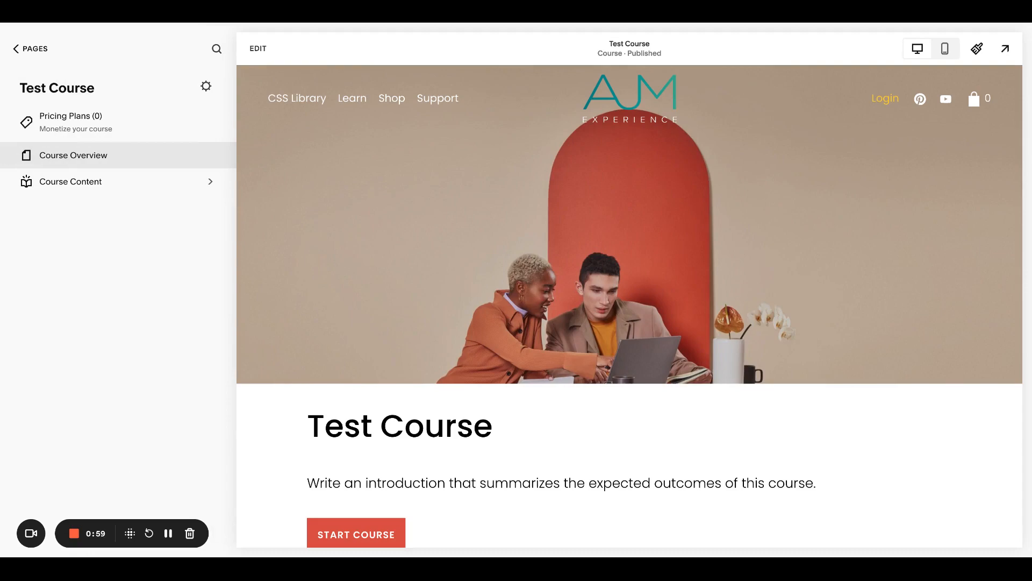
Step: Look over the Test Course overview page, from the banner and progress bar through the chapters to the footer
{"action": "scroll", "coordinate": [802, 267], "scroll_direction": "down", "scroll_amount": 15}
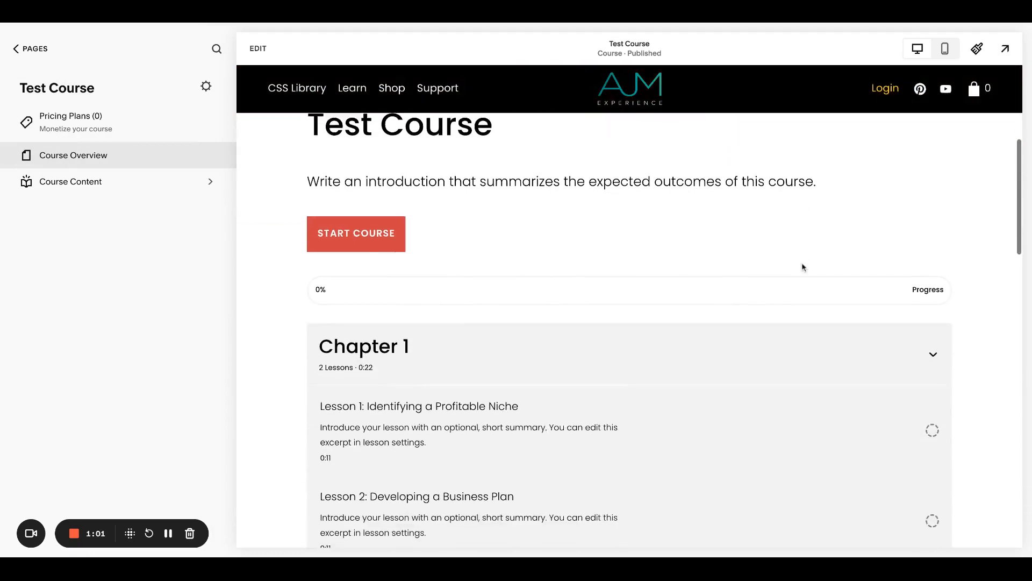
{"action": "scroll", "coordinate": [802, 267], "scroll_direction": "down", "scroll_amount": 5}
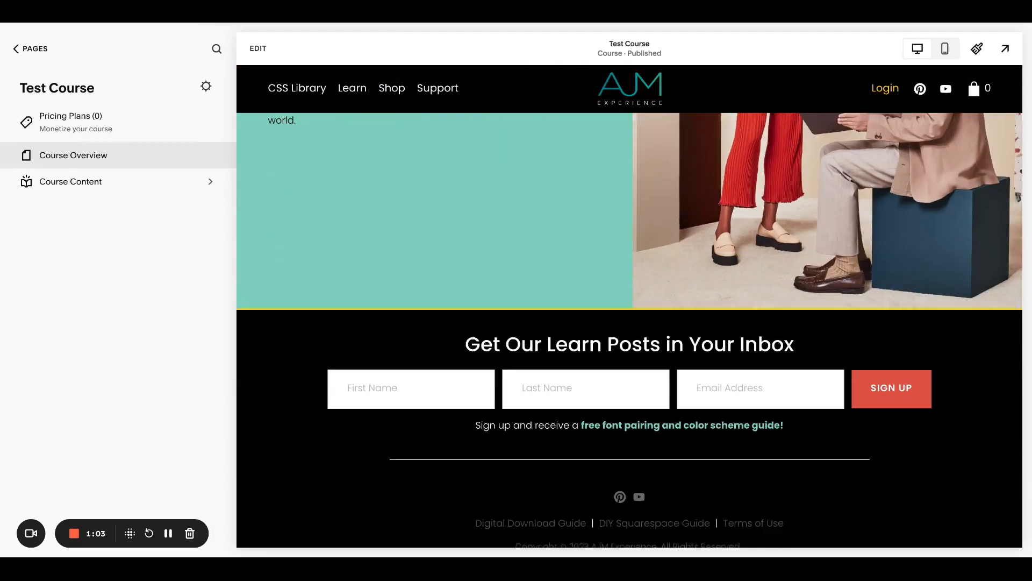
{"action": "scroll", "coordinate": [802, 267], "scroll_direction": "up", "scroll_amount": 20}
{"action": "scroll", "coordinate": [801, 267], "scroll_direction": "up", "scroll_amount": 1}
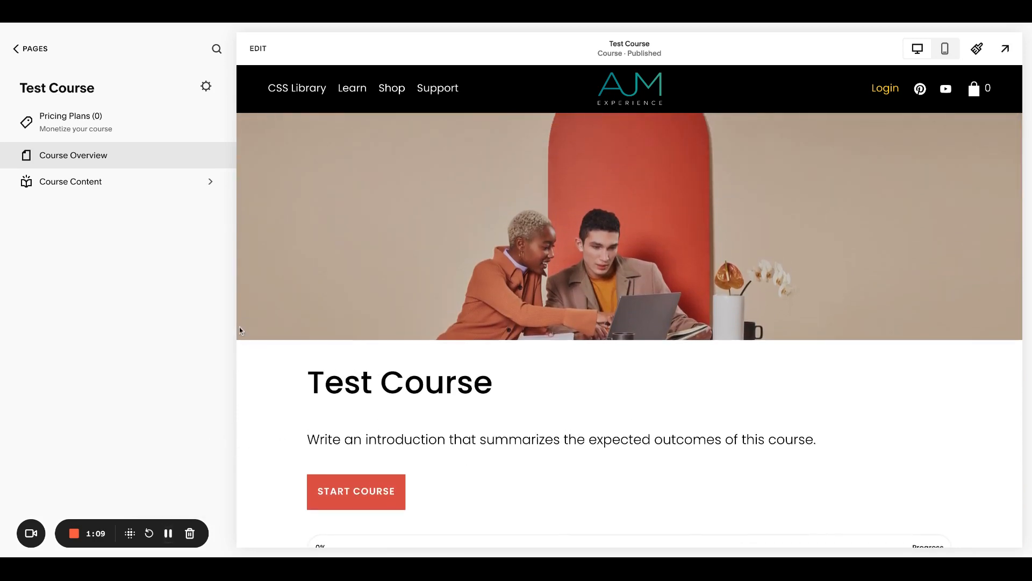
{"action": "scroll", "coordinate": [376, 324], "scroll_direction": "down", "scroll_amount": 2}
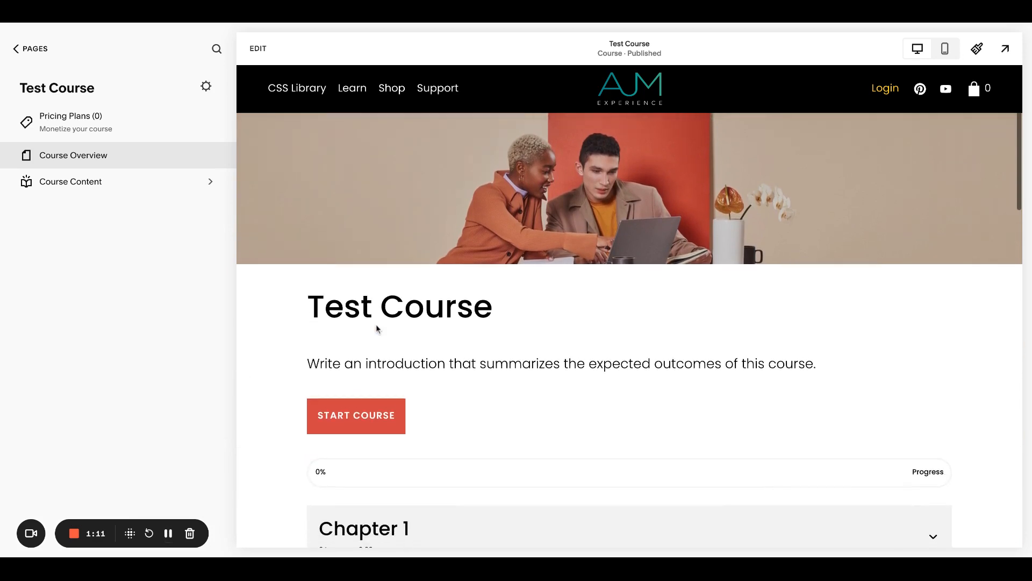
{"action": "scroll", "coordinate": [376, 323], "scroll_direction": "down", "scroll_amount": 10}
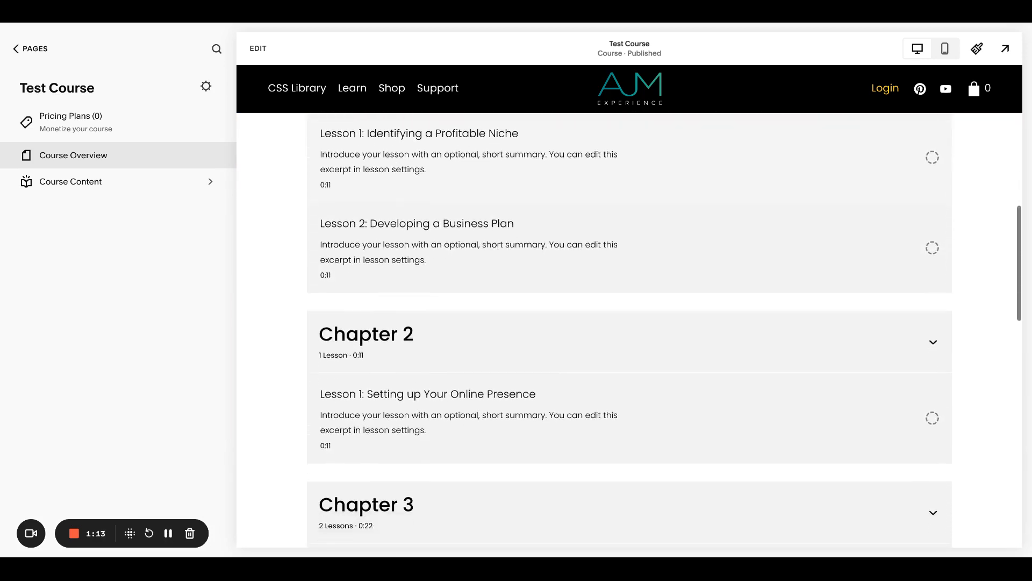
{"action": "scroll", "coordinate": [375, 192], "scroll_direction": "up", "scroll_amount": 12}
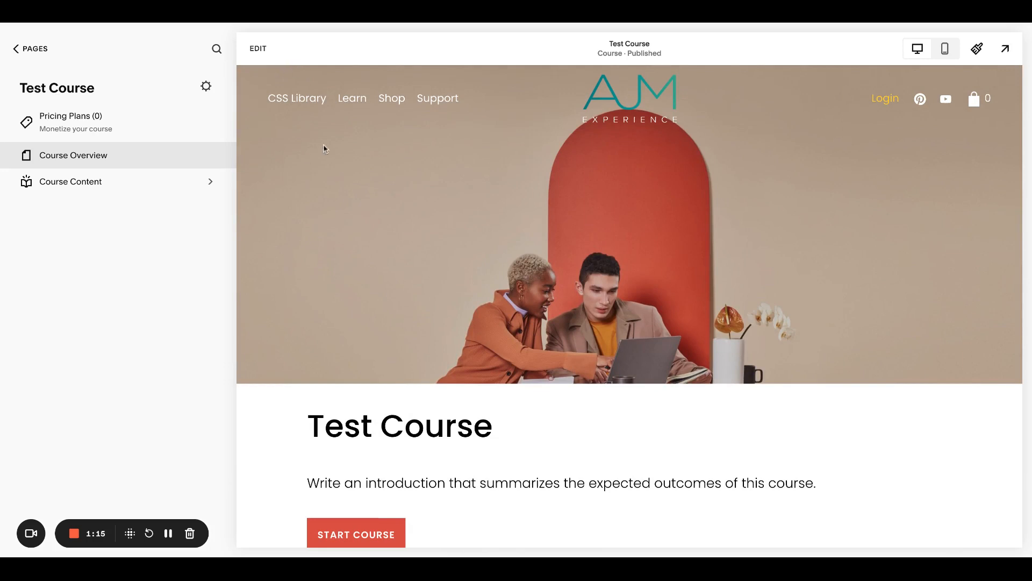
Step: Start editing the Test Course overview page and open the layout settings of its course section
{"action": "left_click", "coordinate": [258, 49]}
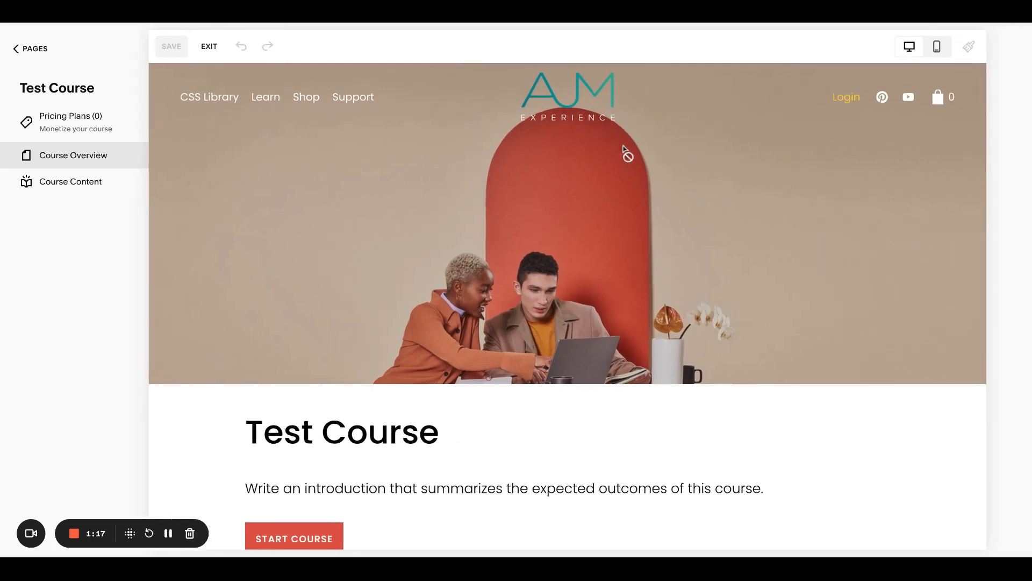
{"action": "scroll", "coordinate": [801, 260], "scroll_direction": "down", "scroll_amount": 4}
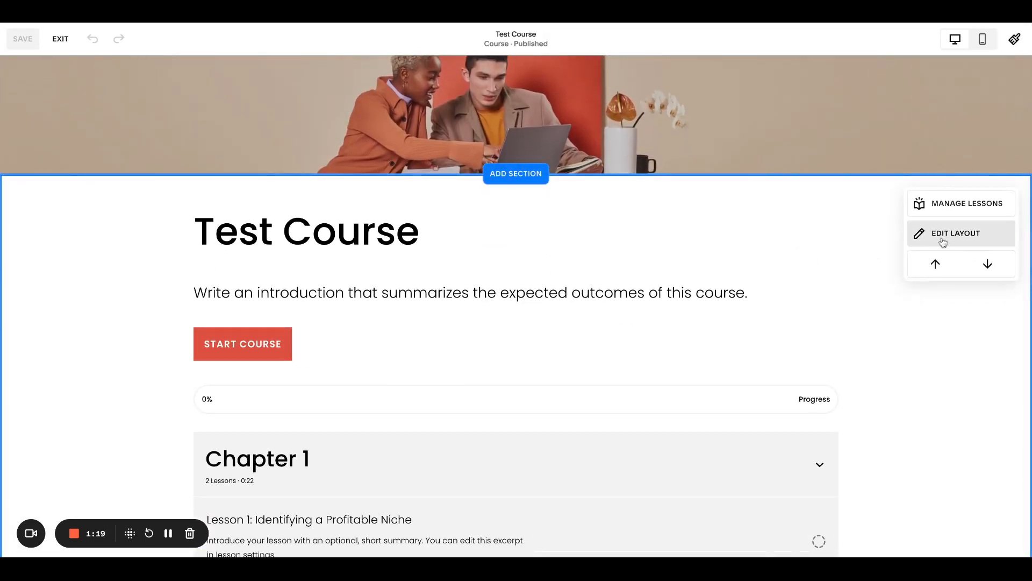
{"action": "left_click", "coordinate": [943, 240]}
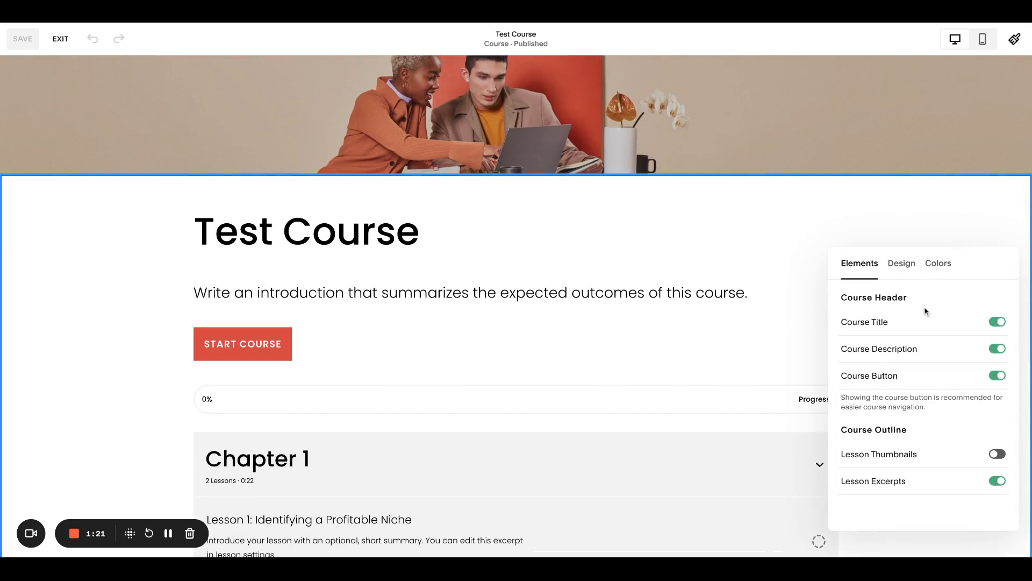
Step: Toggle the Course Button and Course Description elements of the course header off and back on
{"action": "scroll", "coordinate": [687, 341], "scroll_direction": "down", "scroll_amount": 2}
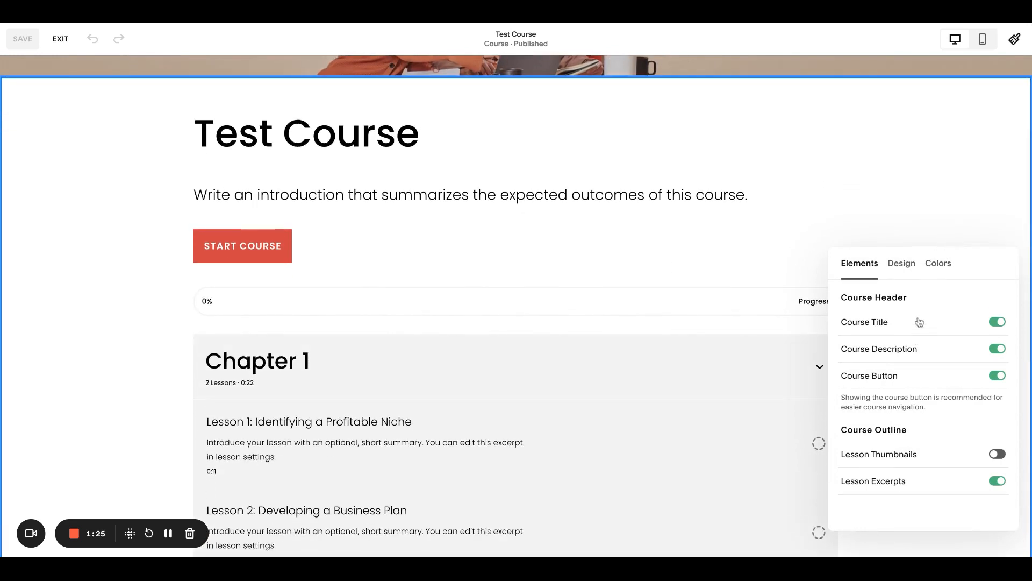
{"action": "left_click", "coordinate": [908, 382]}
{"action": "scroll", "coordinate": [679, 282], "scroll_direction": "down", "scroll_amount": 4}
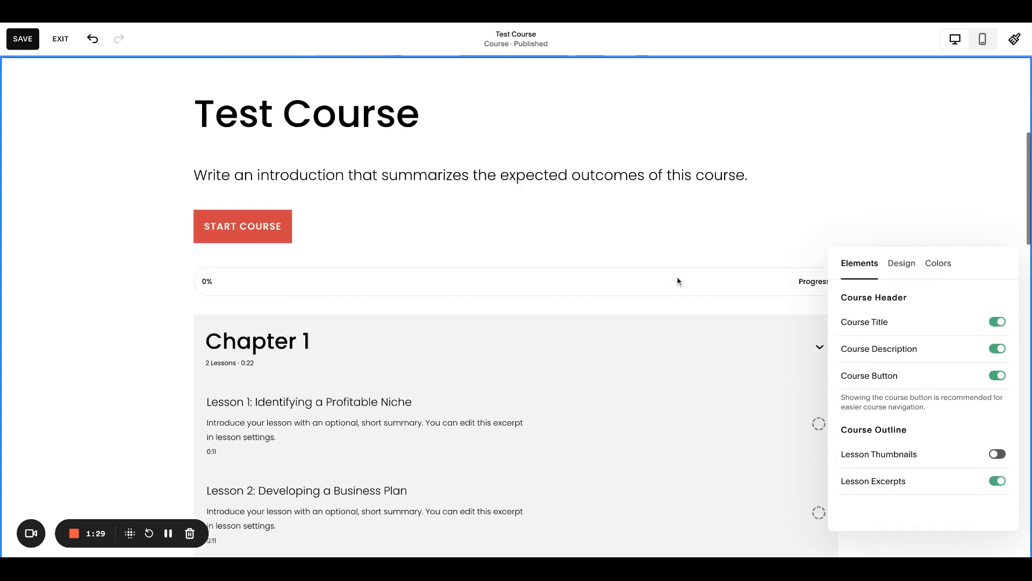
{"action": "left_click", "coordinate": [952, 355]}
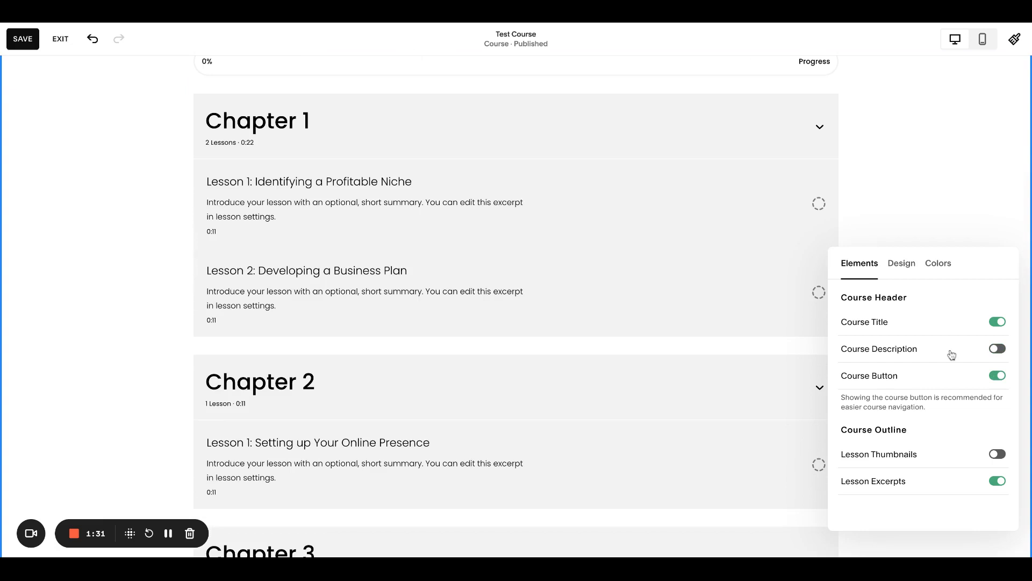
{"action": "left_click", "coordinate": [951, 355]}
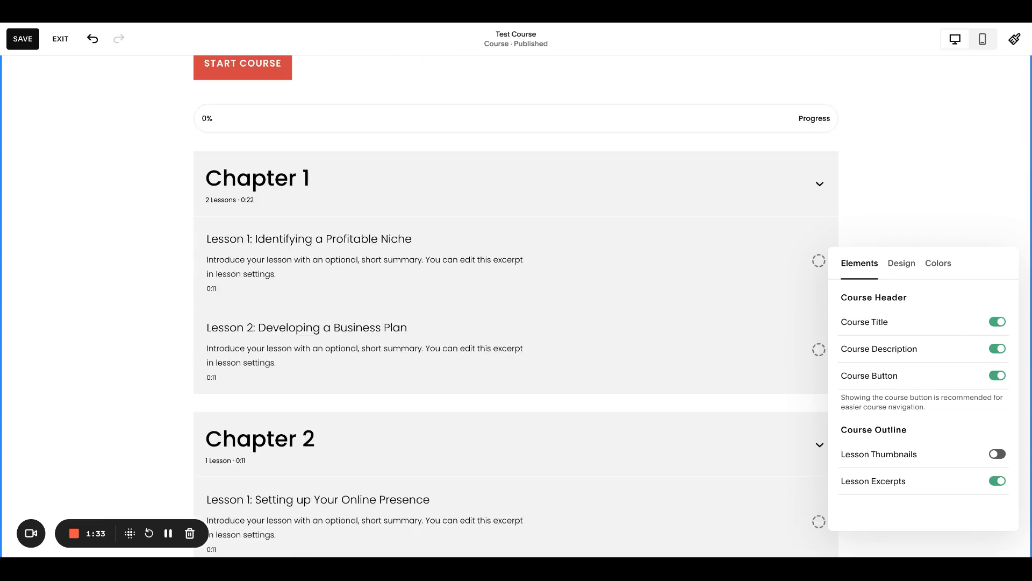
Step: Try the course outline with lesson thumbnails shown and with lesson excerpts hidden, restoring each element's original setting
{"action": "left_click", "coordinate": [946, 457]}
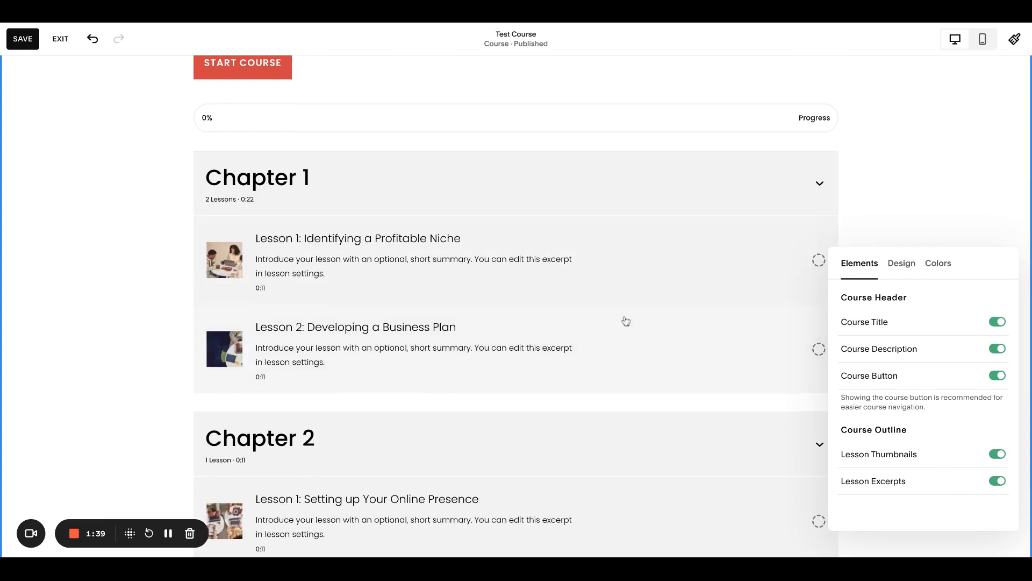
{"action": "scroll", "coordinate": [624, 320], "scroll_direction": "down", "scroll_amount": 1}
{"action": "left_click", "coordinate": [965, 458]}
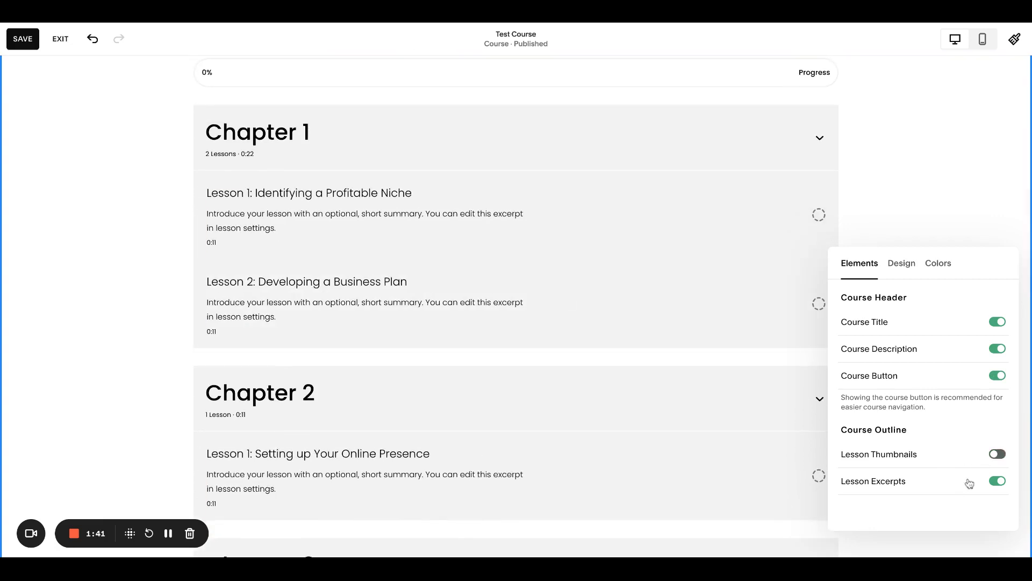
{"action": "left_click", "coordinate": [969, 481]}
{"action": "left_click", "coordinate": [969, 483]}
Step: Try size S for the section's vertical padding and for the course header spacing, returning each to M
{"action": "left_click", "coordinate": [901, 263]}
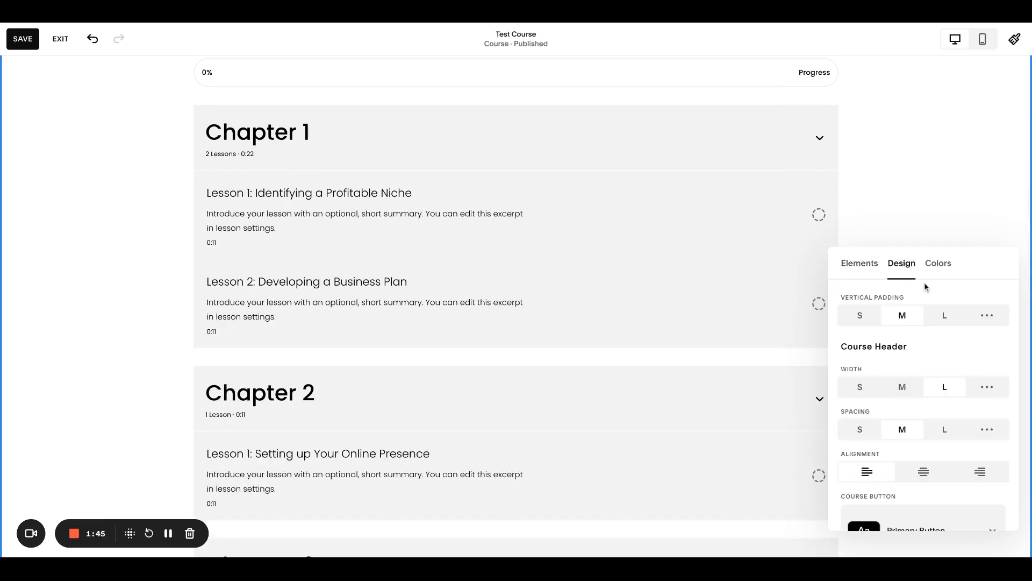
{"action": "left_click", "coordinate": [860, 317]}
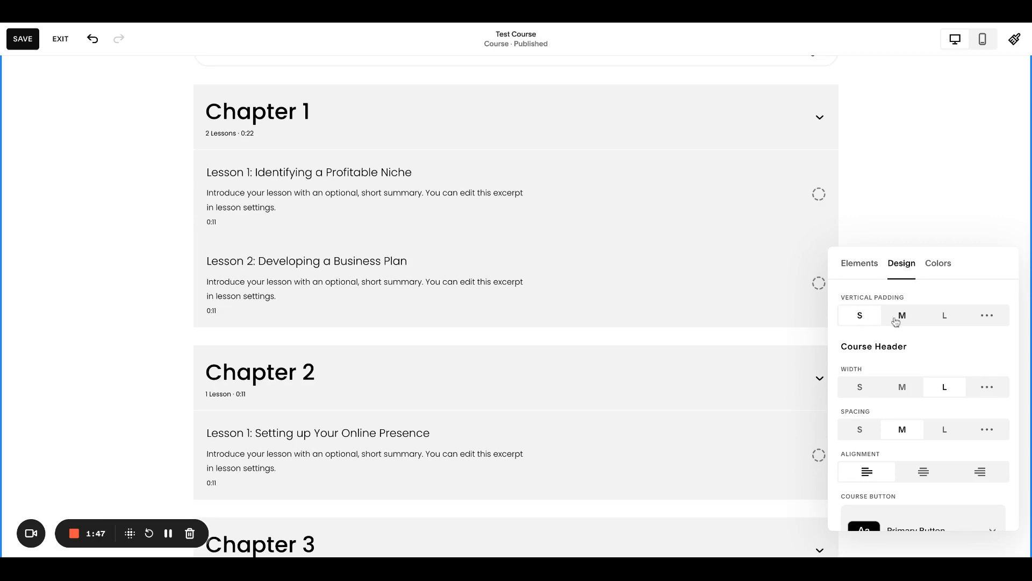
{"action": "left_click", "coordinate": [903, 318]}
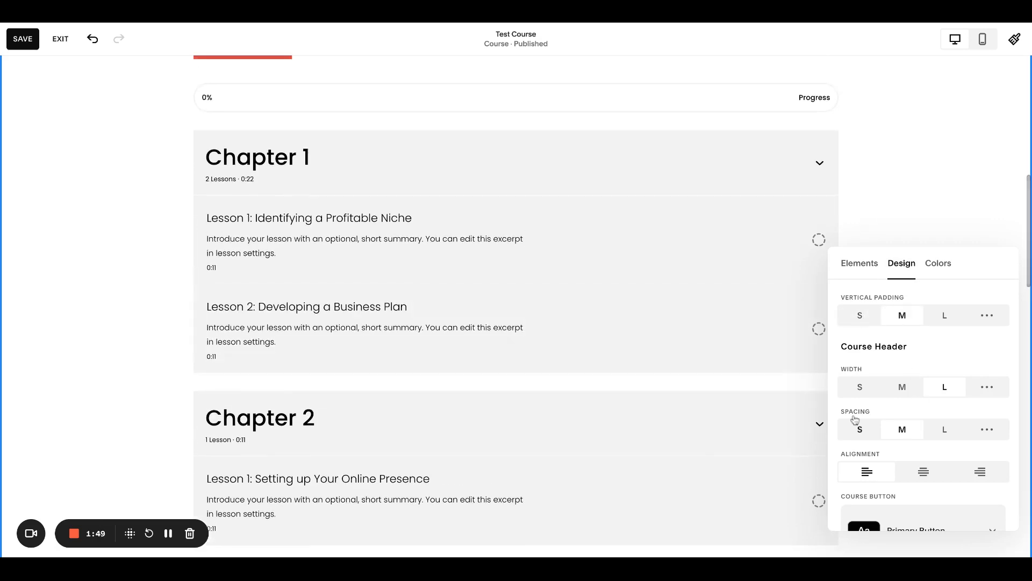
{"action": "scroll", "coordinate": [927, 370], "scroll_direction": "down", "scroll_amount": 2}
{"action": "left_click", "coordinate": [878, 365]}
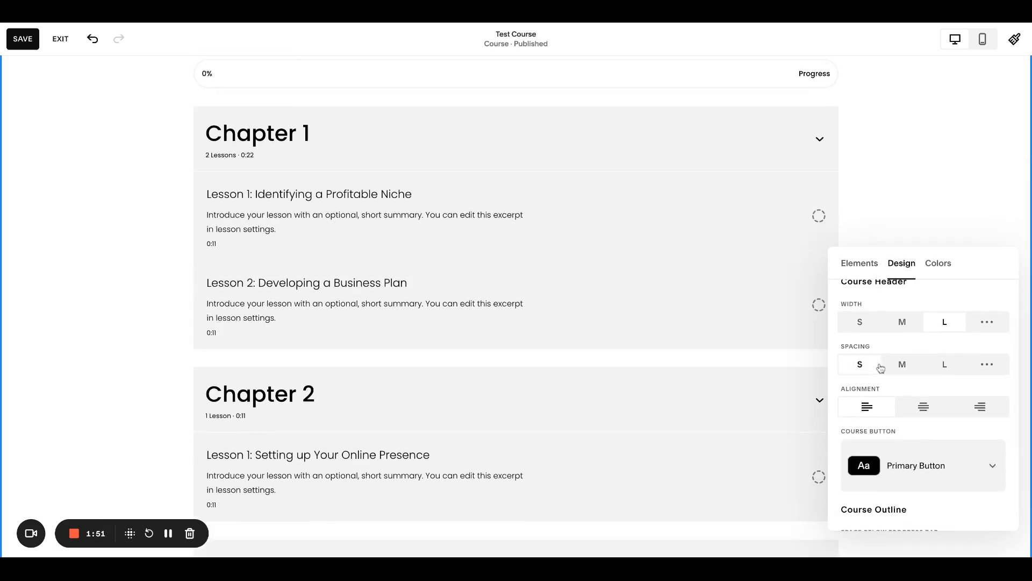
{"action": "left_click", "coordinate": [900, 366]}
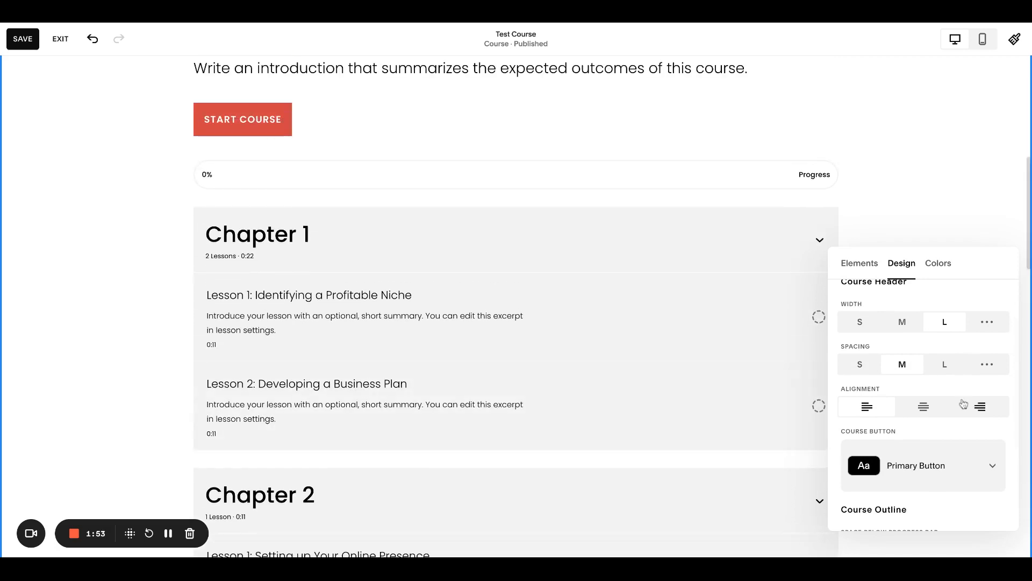
Step: Try the Secondary Button style on the course button and switch it back to Primary Button
{"action": "scroll", "coordinate": [964, 404], "scroll_direction": "down", "scroll_amount": 2}
{"action": "left_click", "coordinate": [963, 403]}
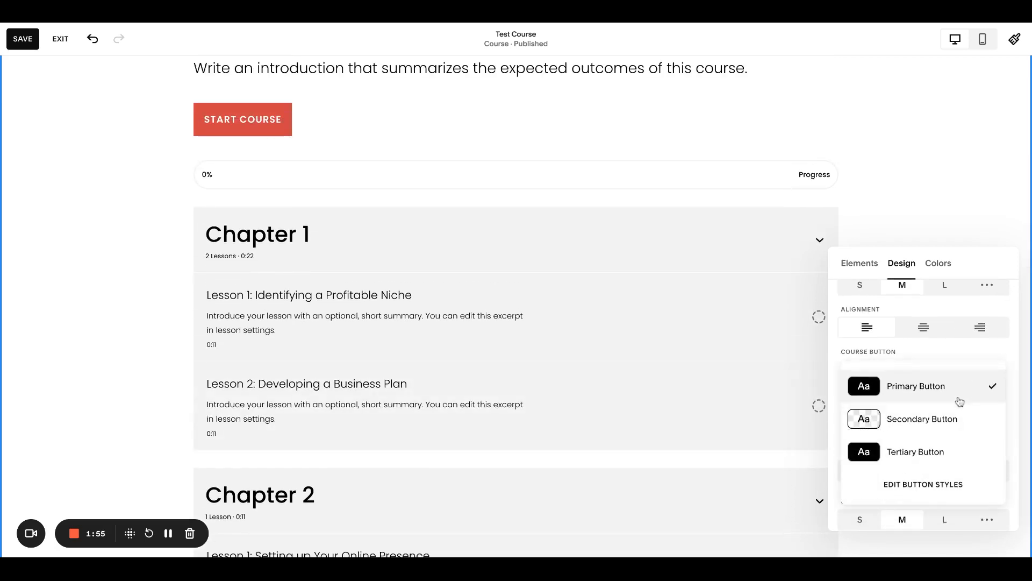
{"action": "left_click", "coordinate": [950, 417]}
{"action": "left_click", "coordinate": [941, 397]}
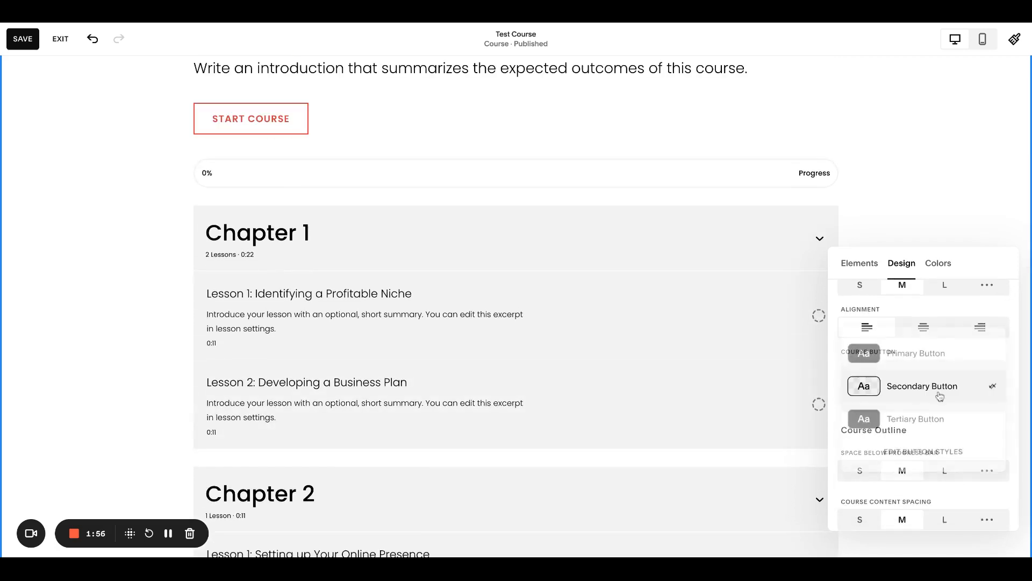
{"action": "left_click", "coordinate": [929, 361]}
Step: Try size S for the space below the progress bar in the course outline and return it to M
{"action": "scroll", "coordinate": [917, 390], "scroll_direction": "down", "scroll_amount": 2}
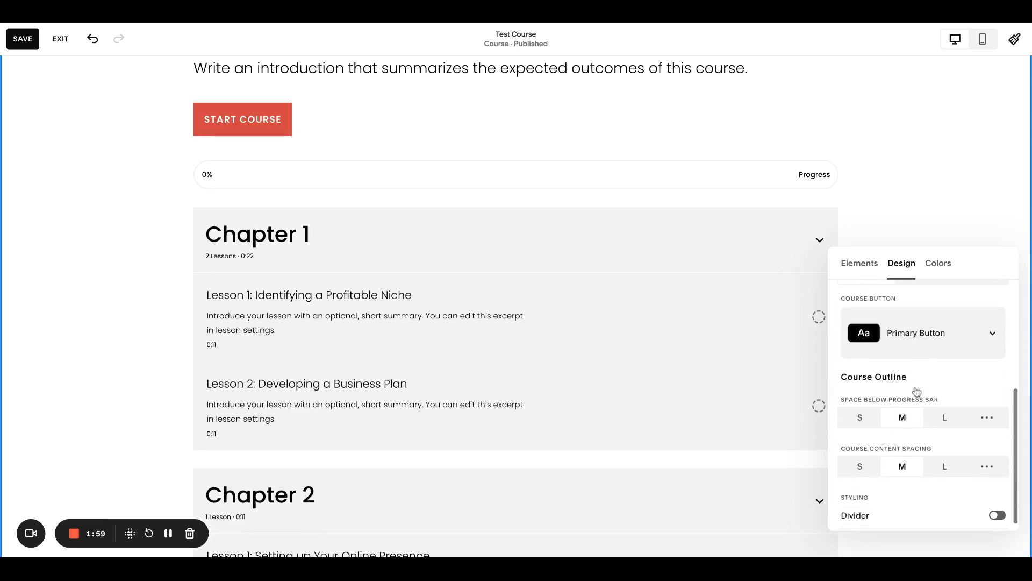
{"action": "left_click", "coordinate": [860, 407]}
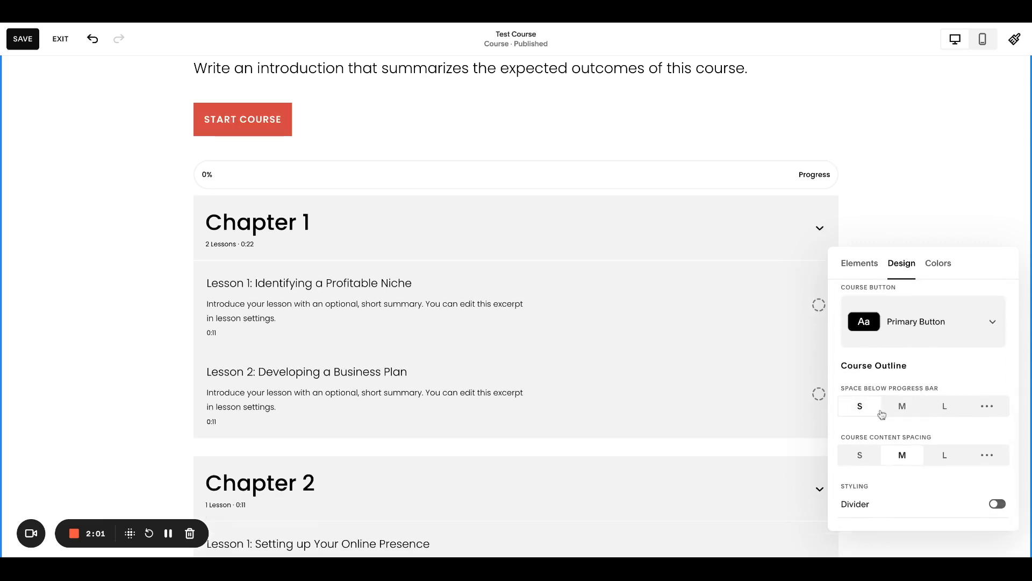
{"action": "left_click", "coordinate": [901, 407]}
{"action": "scroll", "coordinate": [972, 410], "scroll_direction": "up", "scroll_amount": 4}
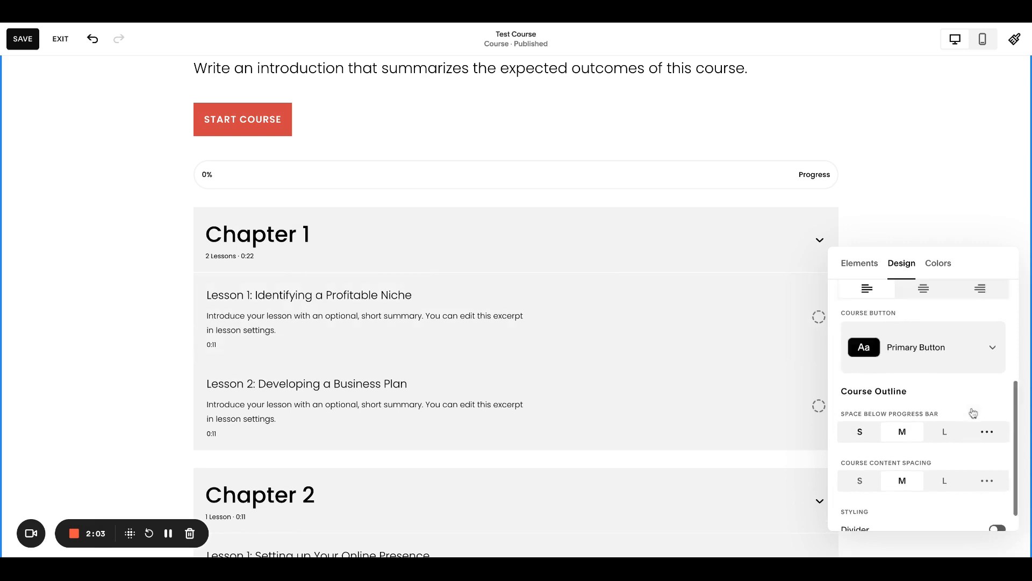
{"action": "scroll", "coordinate": [594, 311], "scroll_direction": "up", "scroll_amount": 3}
{"action": "scroll", "coordinate": [594, 311], "scroll_direction": "down", "scroll_amount": 3}
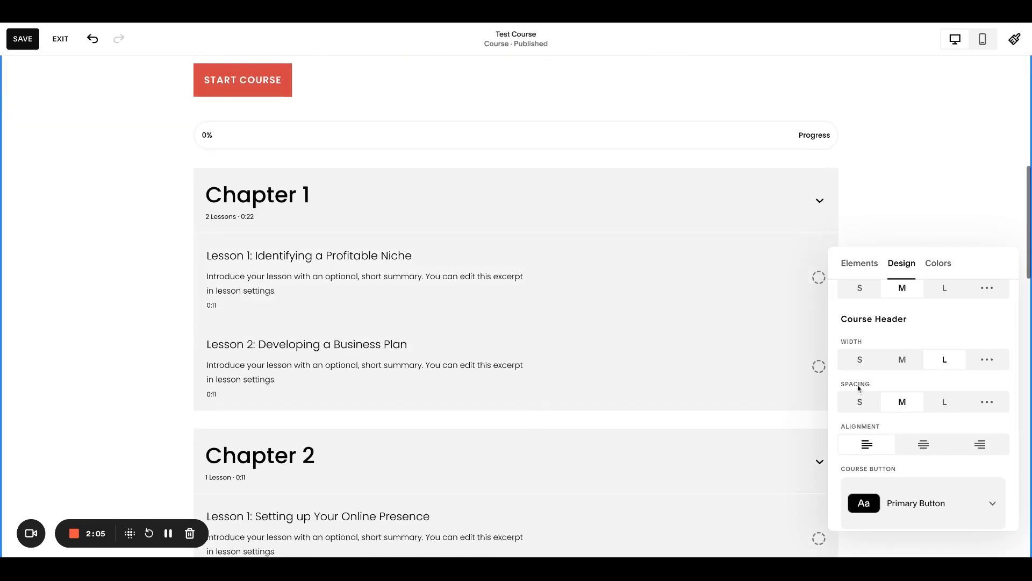
Step: Try the section divider in the course section's styling, check its shape and stroke options, and turn it off again
{"action": "scroll", "coordinate": [883, 421], "scroll_direction": "down", "scroll_amount": 4}
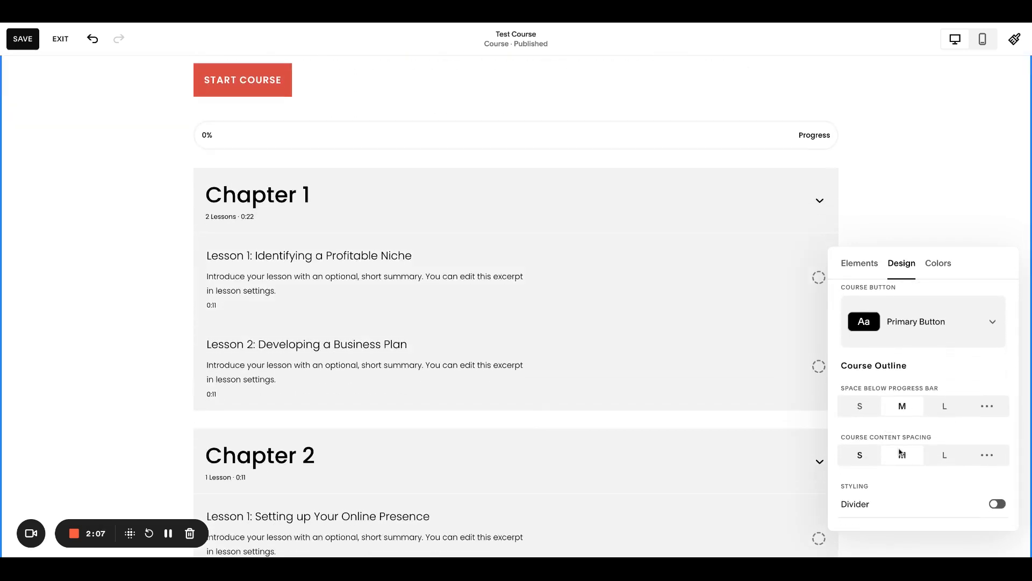
{"action": "left_click", "coordinate": [997, 504]}
{"action": "scroll", "coordinate": [734, 450], "scroll_direction": "up", "scroll_amount": 3}
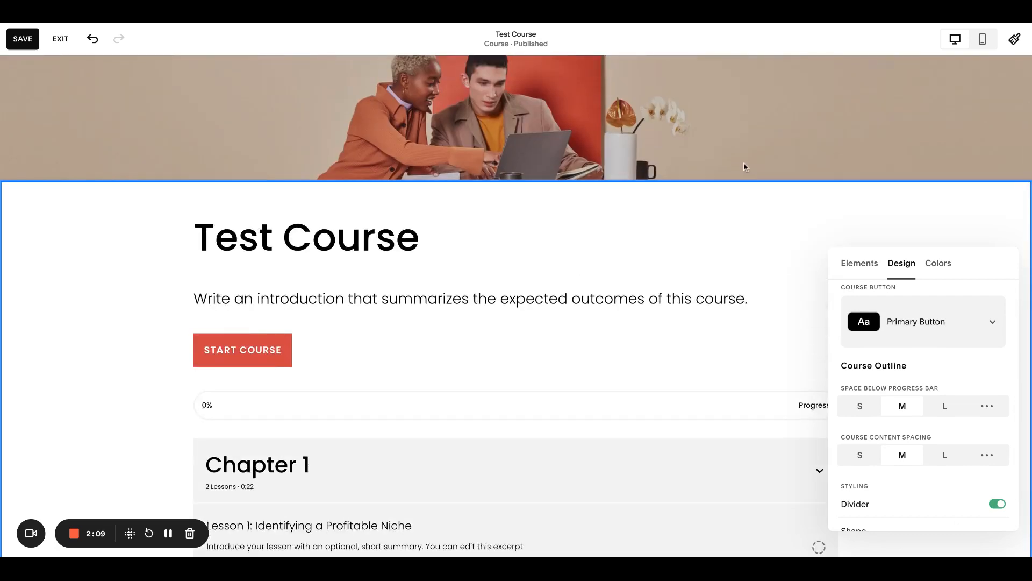
{"action": "scroll", "coordinate": [791, 322], "scroll_direction": "down", "scroll_amount": 10}
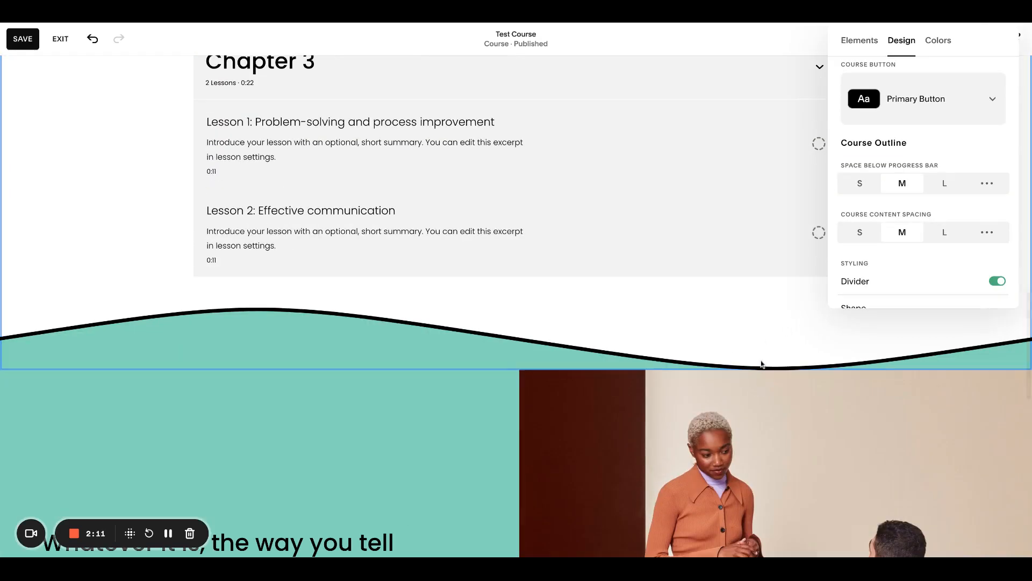
{"action": "scroll", "coordinate": [984, 240], "scroll_direction": "down", "scroll_amount": 3}
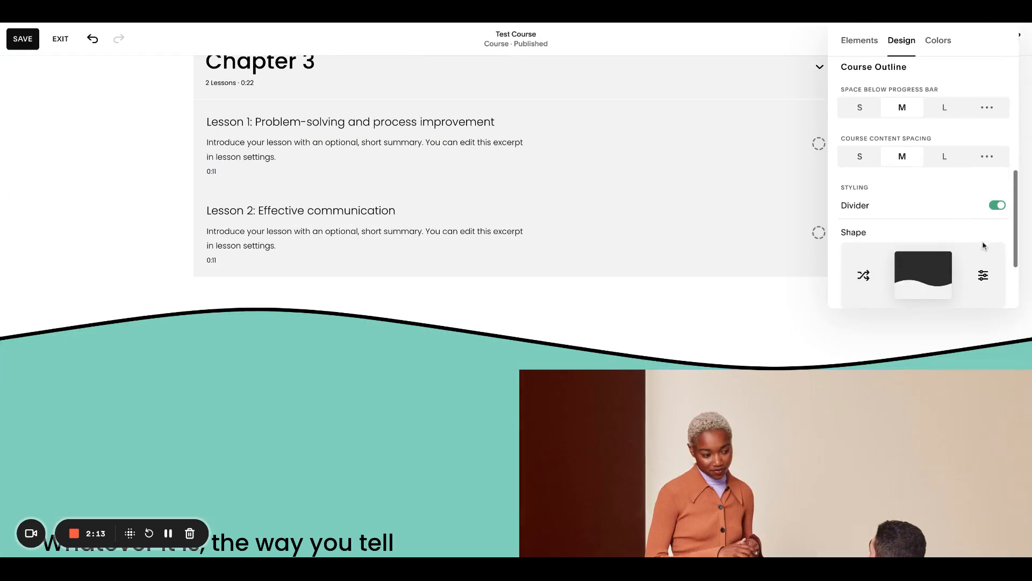
{"action": "scroll", "coordinate": [949, 190], "scroll_direction": "down", "scroll_amount": 2}
{"action": "scroll", "coordinate": [949, 192], "scroll_direction": "down", "scroll_amount": 1}
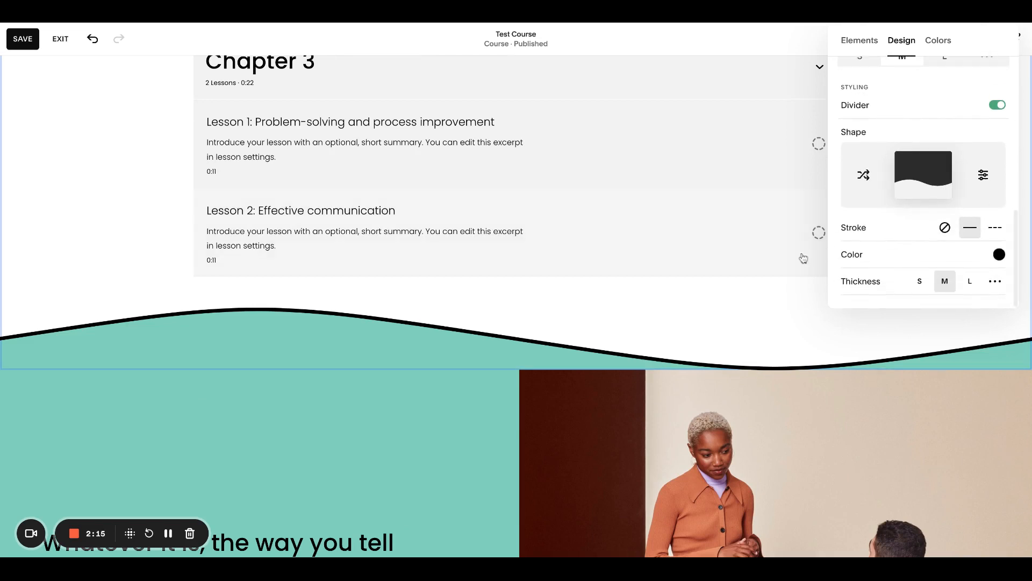
{"action": "left_click", "coordinate": [941, 113]}
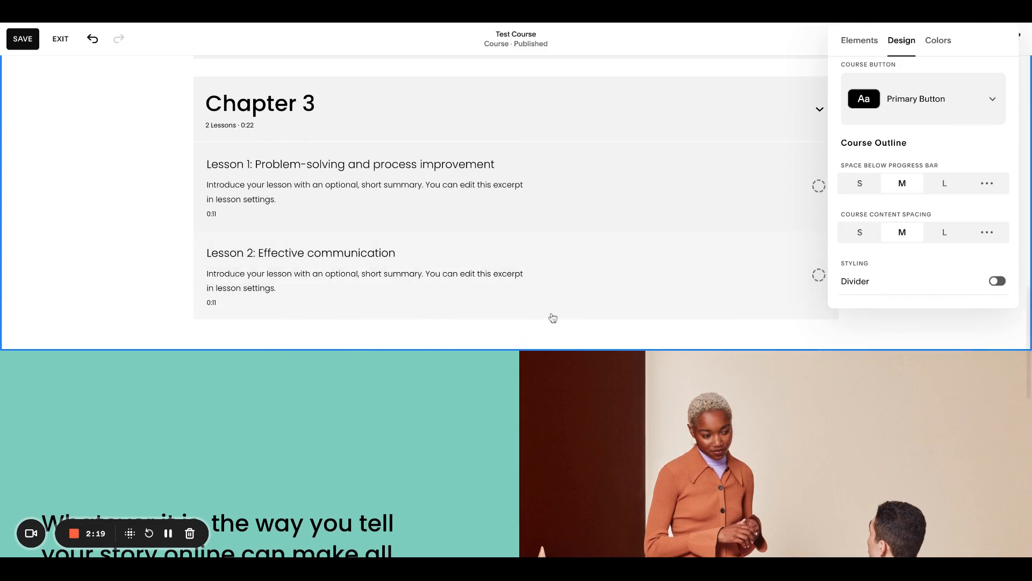
Step: Try the Light 1 and Bright 1 color themes on the course section, returning to Lightest 1 after each
{"action": "scroll", "coordinate": [553, 315], "scroll_direction": "up", "scroll_amount": 10}
{"action": "scroll", "coordinate": [553, 317], "scroll_direction": "up", "scroll_amount": 3}
{"action": "scroll", "coordinate": [550, 315], "scroll_direction": "down", "scroll_amount": 1}
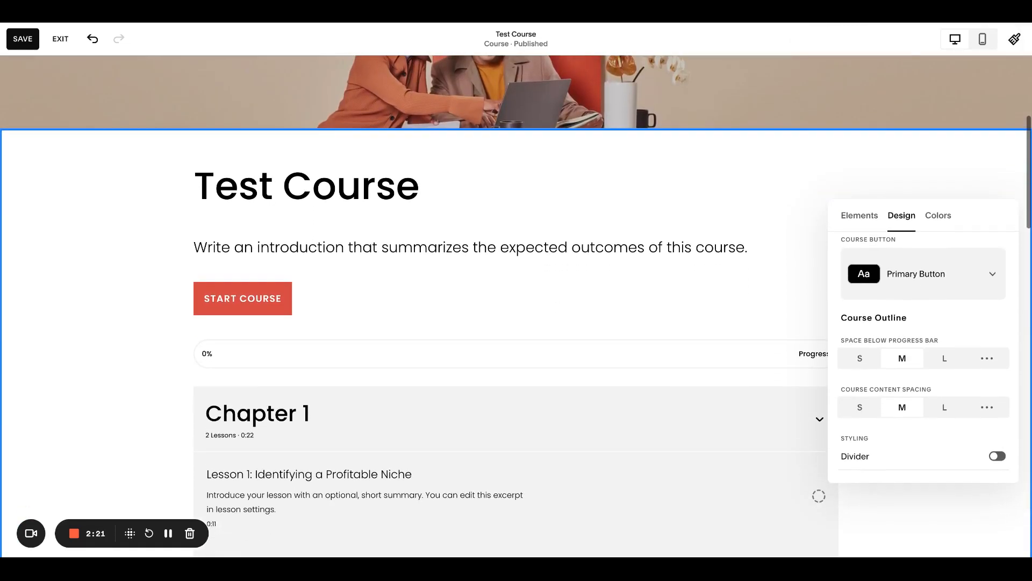
{"action": "left_click", "coordinate": [931, 218]}
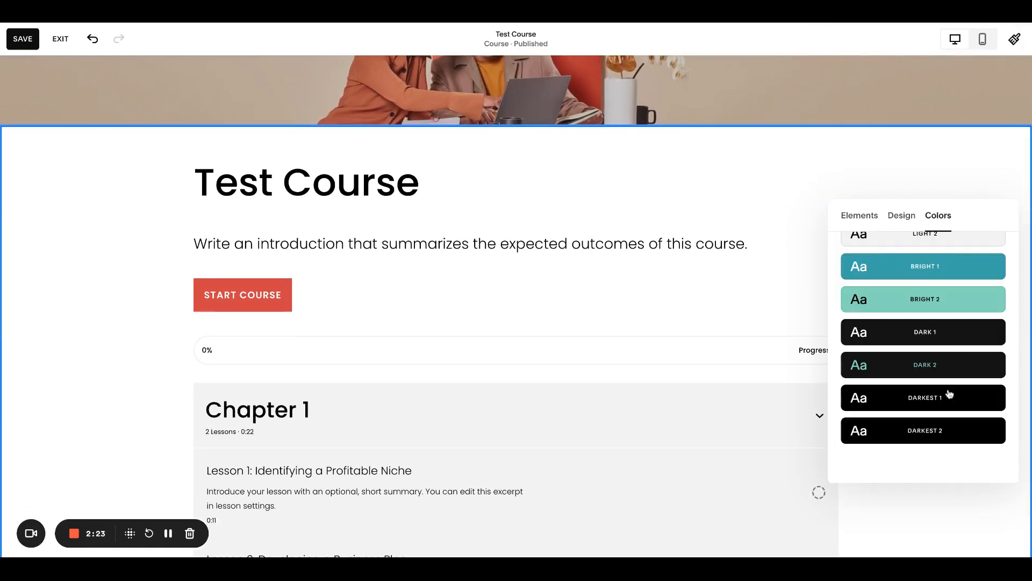
{"action": "scroll", "coordinate": [950, 394], "scroll_direction": "up", "scroll_amount": 3}
{"action": "left_click", "coordinate": [946, 363]}
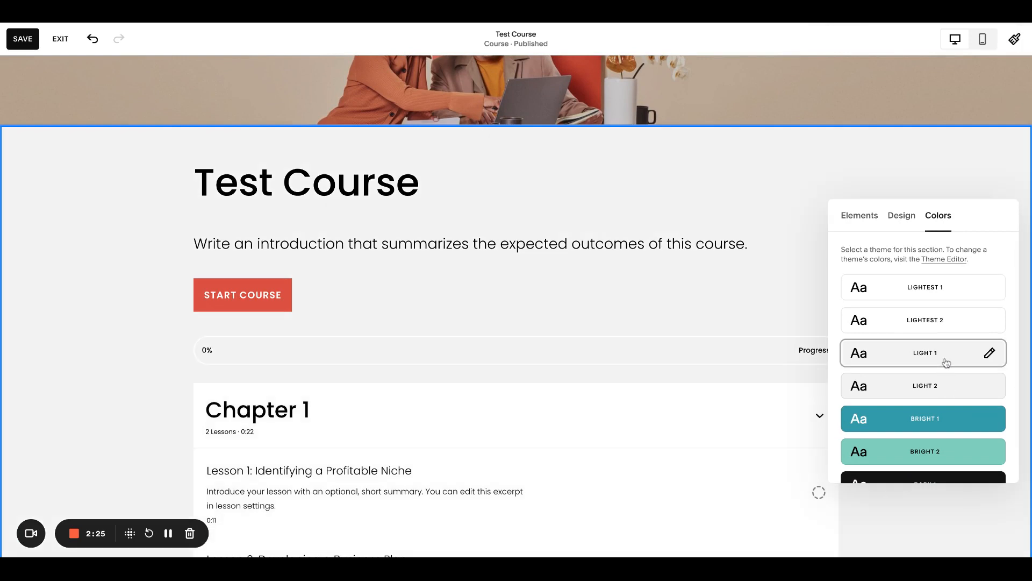
{"action": "left_click", "coordinate": [913, 289]}
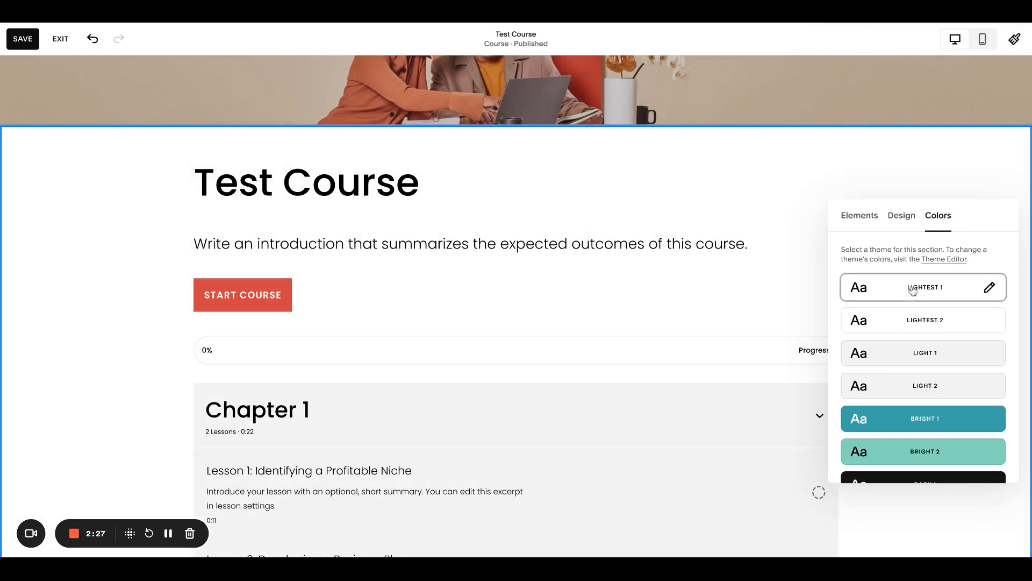
{"action": "left_click", "coordinate": [917, 417]}
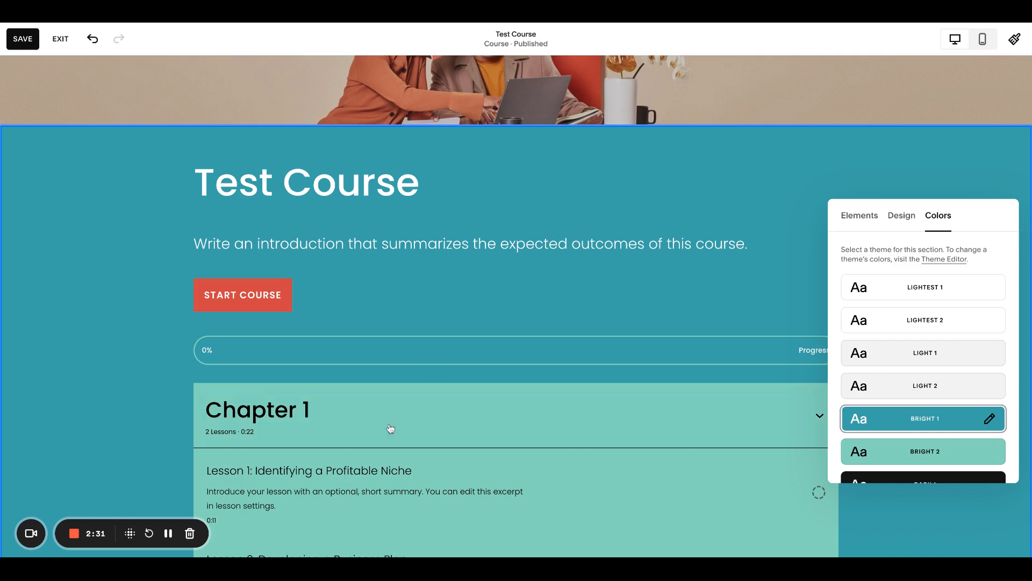
{"action": "left_click", "coordinate": [937, 294]}
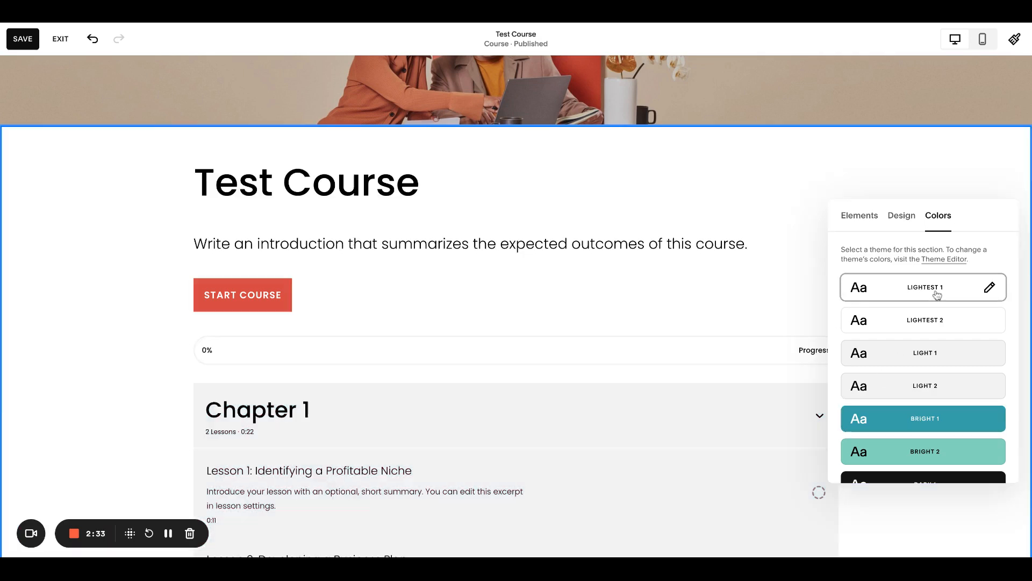
Step: Close the section's layout settings and exit the page editor without saving the changes
{"action": "left_click", "coordinate": [627, 169]}
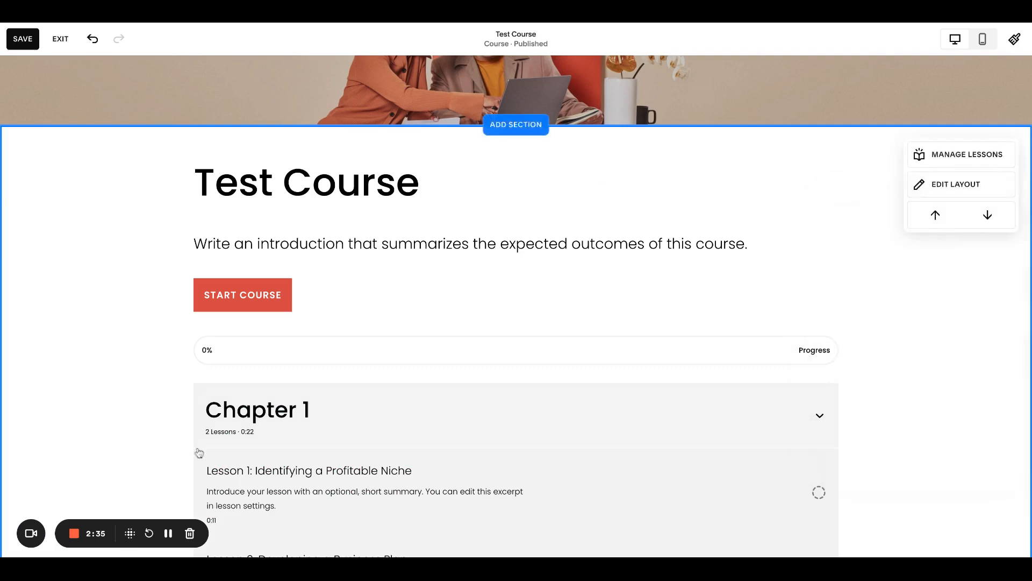
{"action": "left_click", "coordinate": [60, 39]}
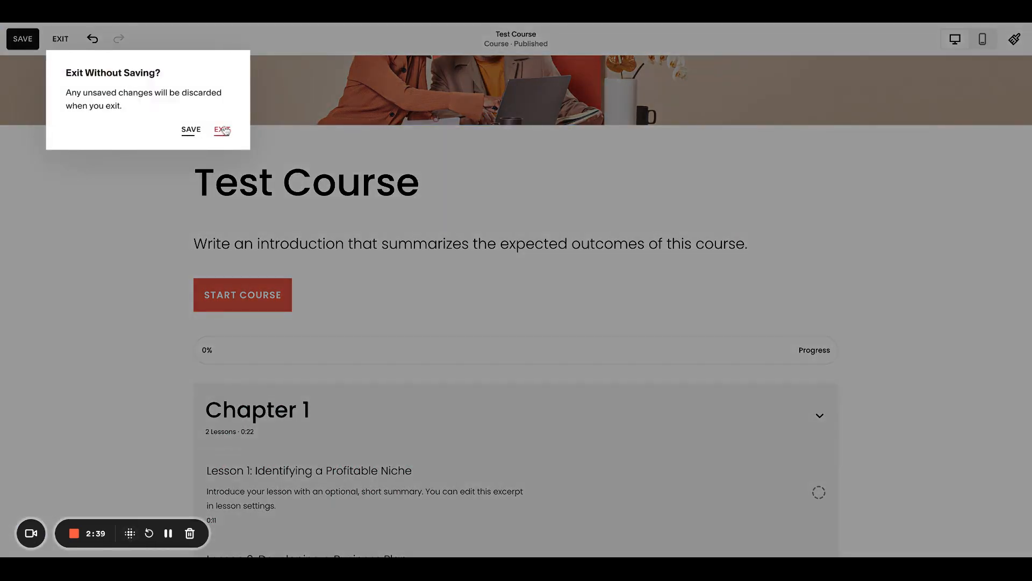
{"action": "left_click", "coordinate": [222, 130]}
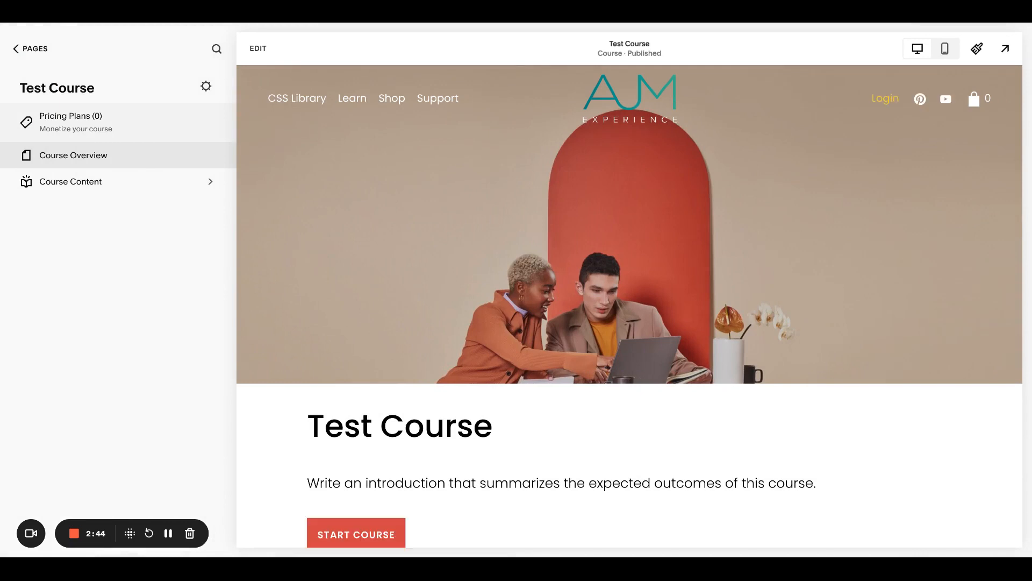
Step: Preview the course overview page full screen and examine its banner, title, introduction, start button and progress bar
{"action": "scroll", "coordinate": [438, 286], "scroll_direction": "down", "scroll_amount": 5}
{"action": "scroll", "coordinate": [437, 286], "scroll_direction": "up", "scroll_amount": 5}
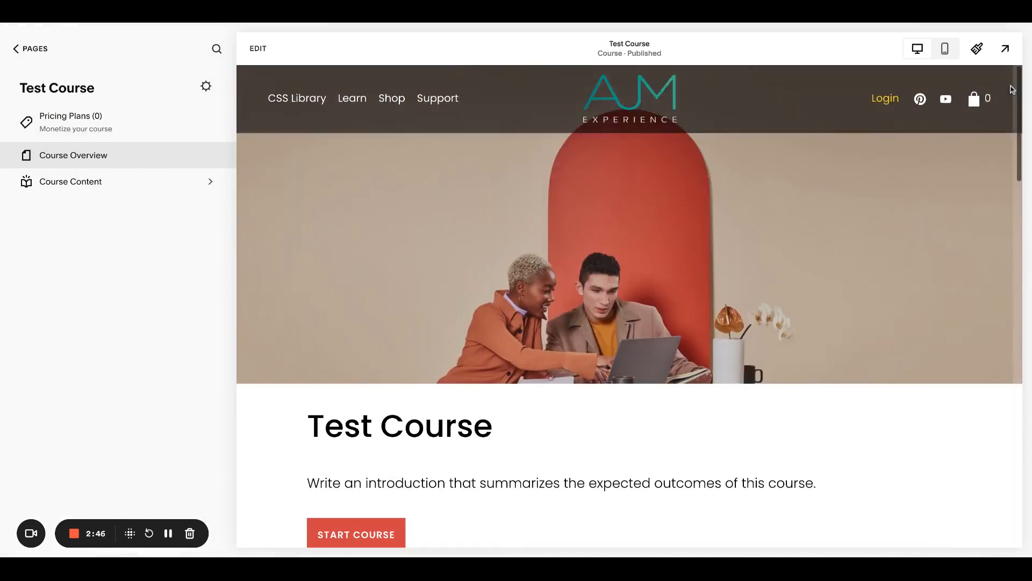
{"action": "left_click", "coordinate": [1005, 49]}
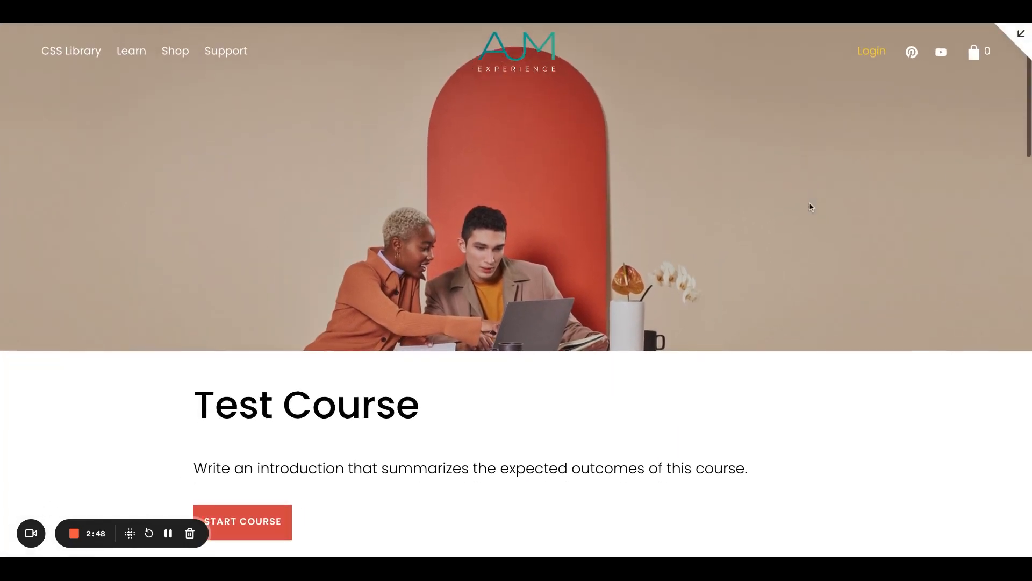
{"action": "scroll", "coordinate": [812, 207], "scroll_direction": "down", "scroll_amount": 3}
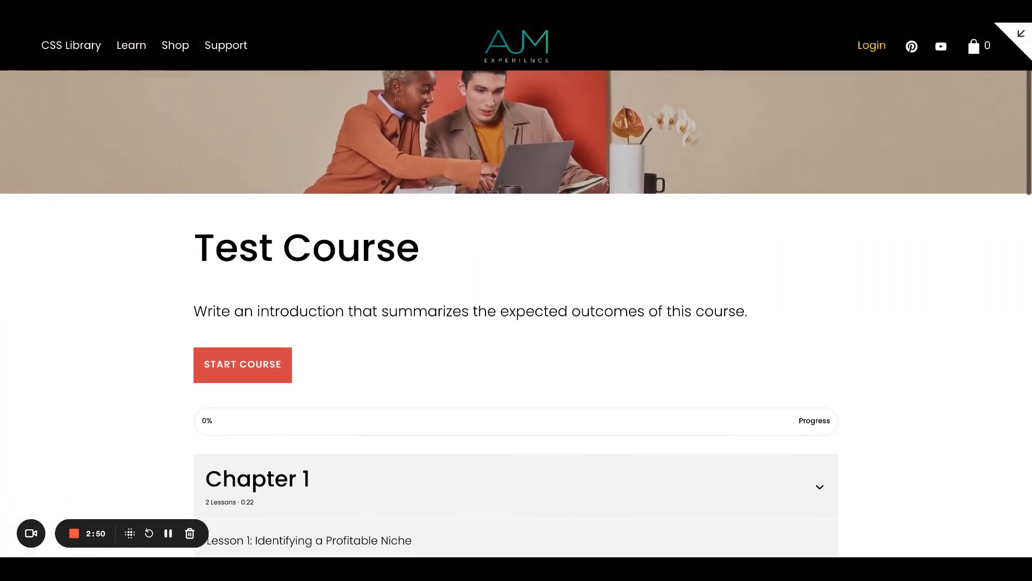
{"action": "scroll", "coordinate": [516, 291], "scroll_direction": "up", "scroll_amount": 3}
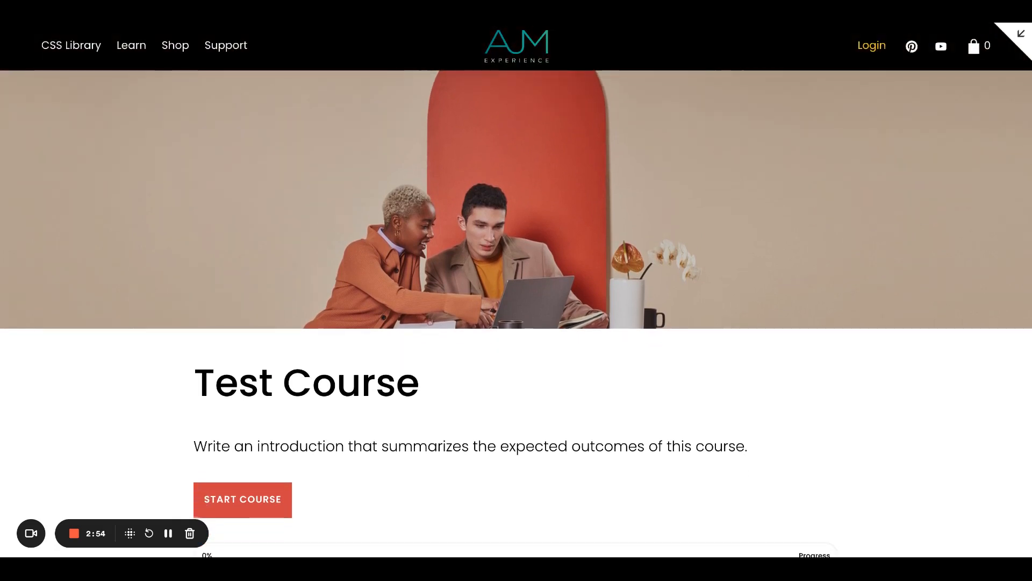
{"action": "scroll", "coordinate": [795, 221], "scroll_direction": "down", "scroll_amount": 2}
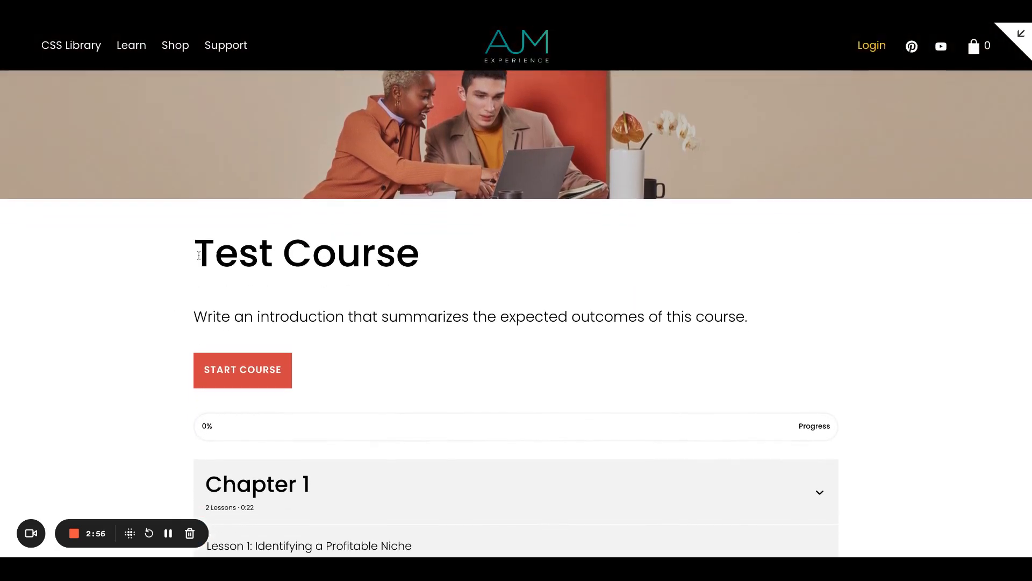
{"action": "left_click_drag", "start_coordinate": [199, 256], "coordinate": [369, 264]}
{"action": "left_click_drag", "start_coordinate": [309, 318], "coordinate": [487, 323]}
{"action": "scroll", "coordinate": [487, 323], "scroll_direction": "down", "scroll_amount": 2}
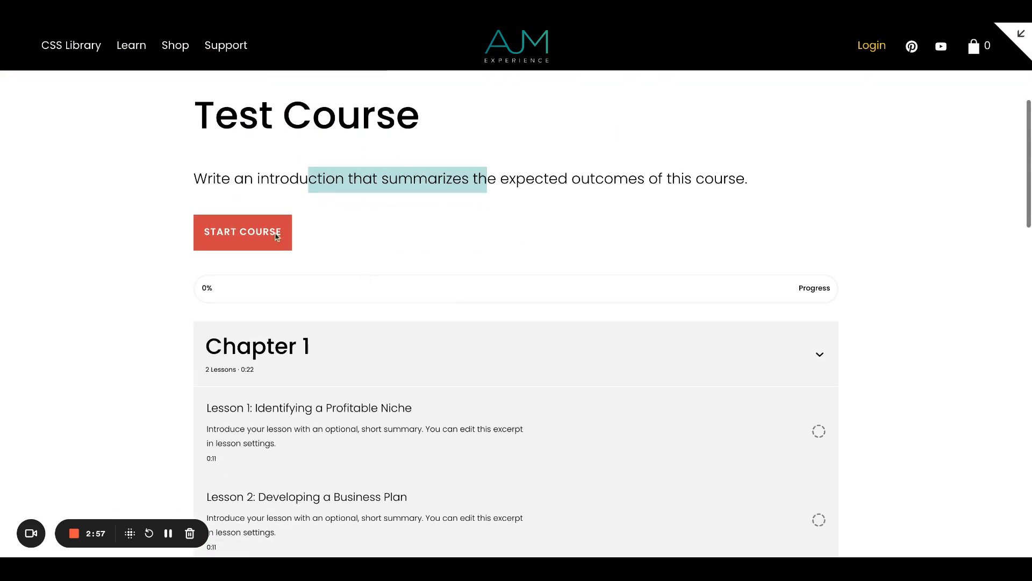
{"action": "left_click", "coordinate": [487, 187]}
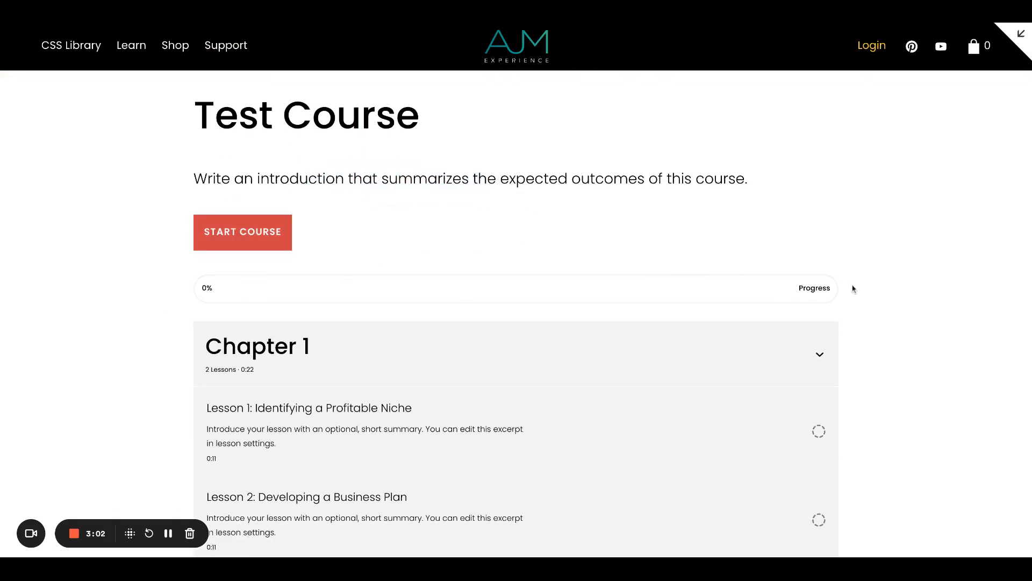
Step: Collapse and re-expand Chapter 1 and Chapter 2 in the previewed course outline, then look through the remaining chapters
{"action": "scroll", "coordinate": [852, 288], "scroll_direction": "down", "scroll_amount": 3}
{"action": "left_click", "coordinate": [816, 207]}
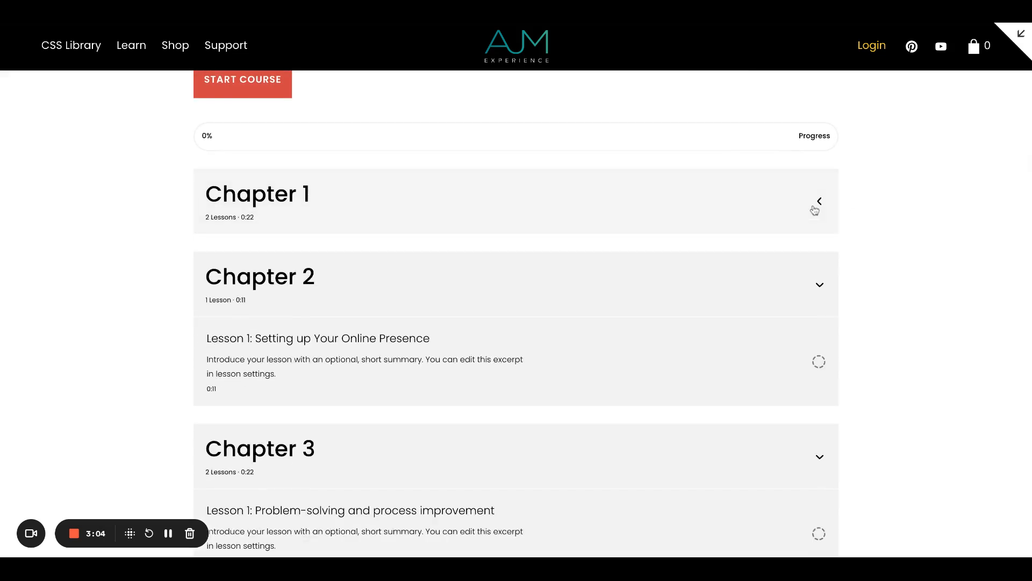
{"action": "left_click", "coordinate": [815, 209]}
{"action": "scroll", "coordinate": [815, 210], "scroll_direction": "down", "scroll_amount": 2}
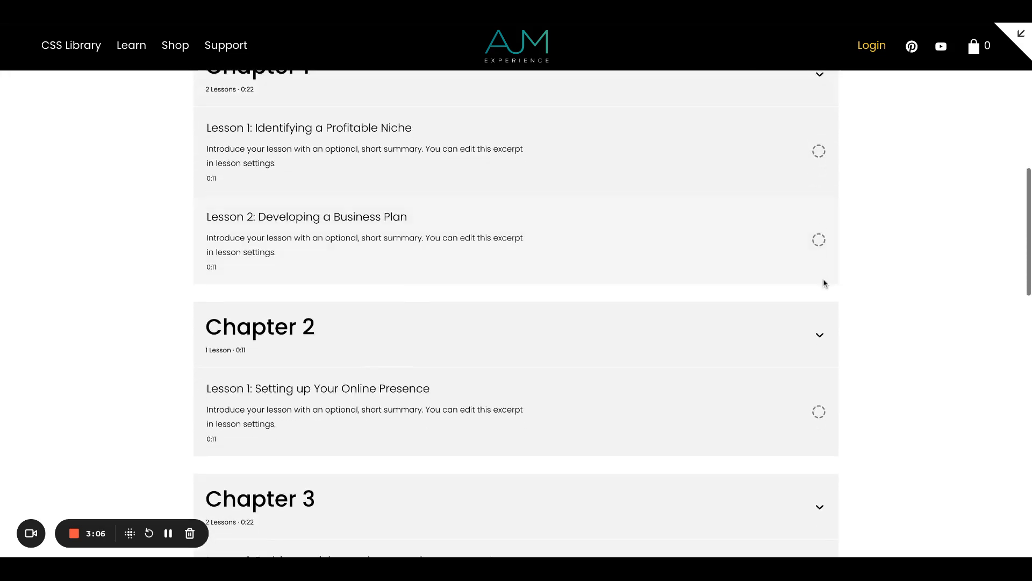
{"action": "left_click", "coordinate": [818, 332]}
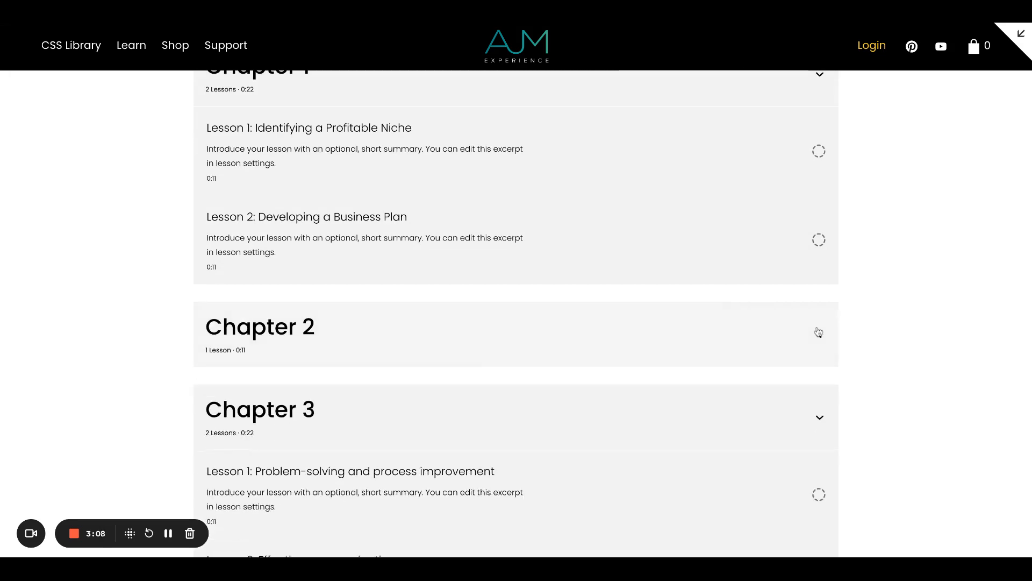
{"action": "left_click", "coordinate": [818, 331]}
{"action": "scroll", "coordinate": [906, 309], "scroll_direction": "down", "scroll_amount": 9}
{"action": "scroll", "coordinate": [907, 307], "scroll_direction": "up", "scroll_amount": 10}
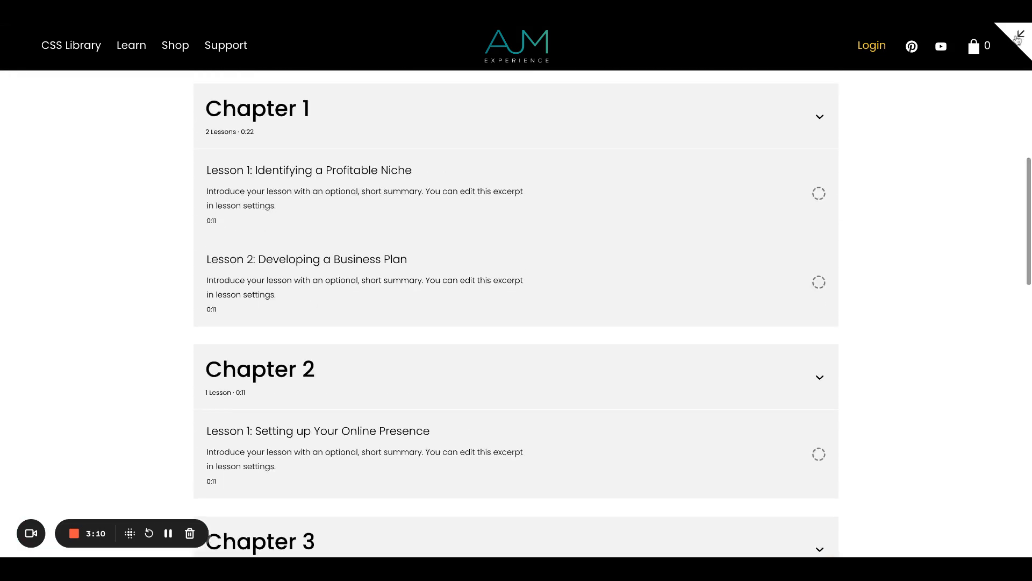
Step: Leave the full-screen preview and open Lesson 1: Identifying a Profitable Niche from the course content to review its page
{"action": "left_click", "coordinate": [1020, 34]}
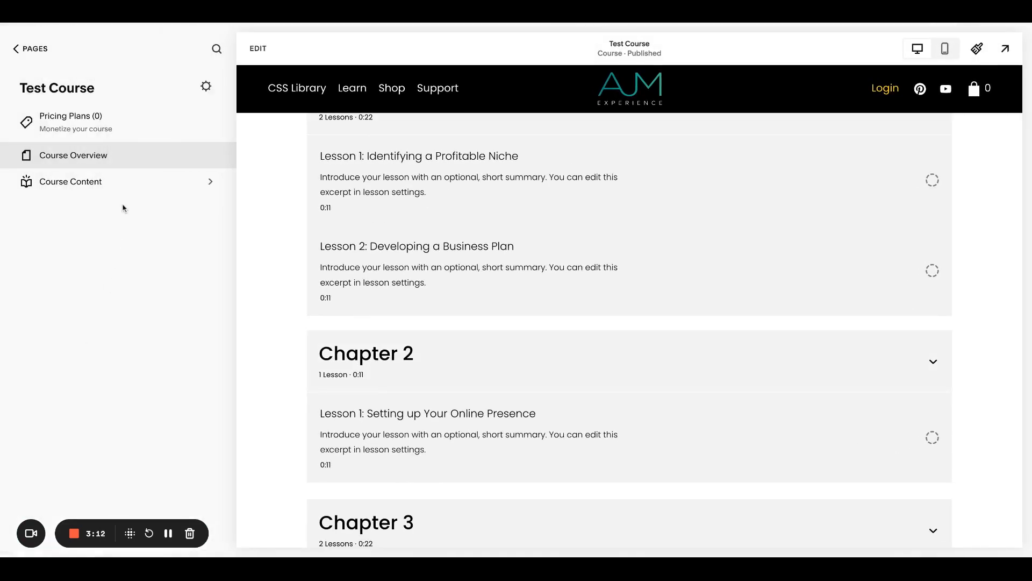
{"action": "left_click", "coordinate": [124, 184]}
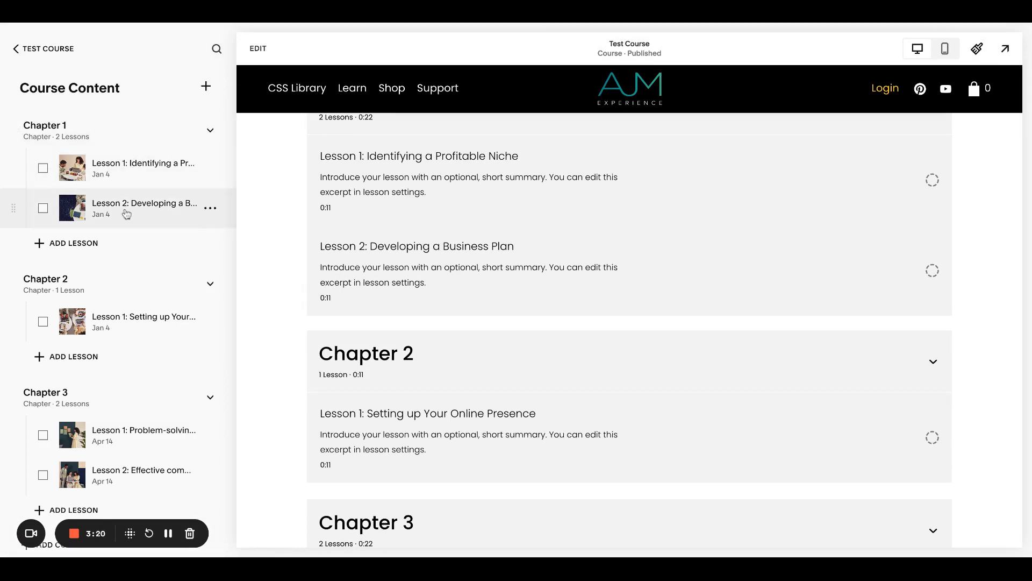
{"action": "left_click", "coordinate": [131, 178]}
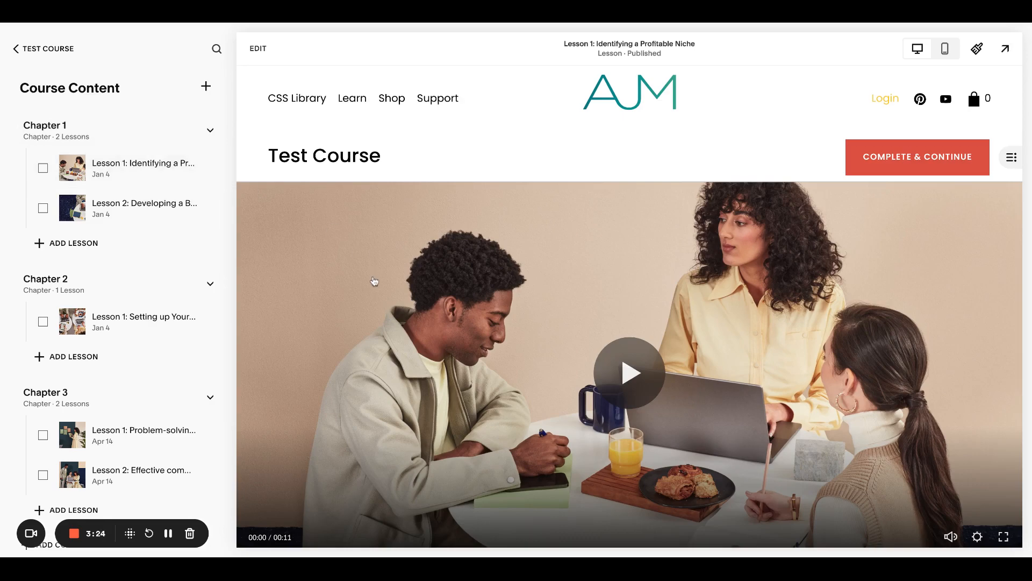
{"action": "scroll", "coordinate": [374, 280], "scroll_direction": "down", "scroll_amount": 10}
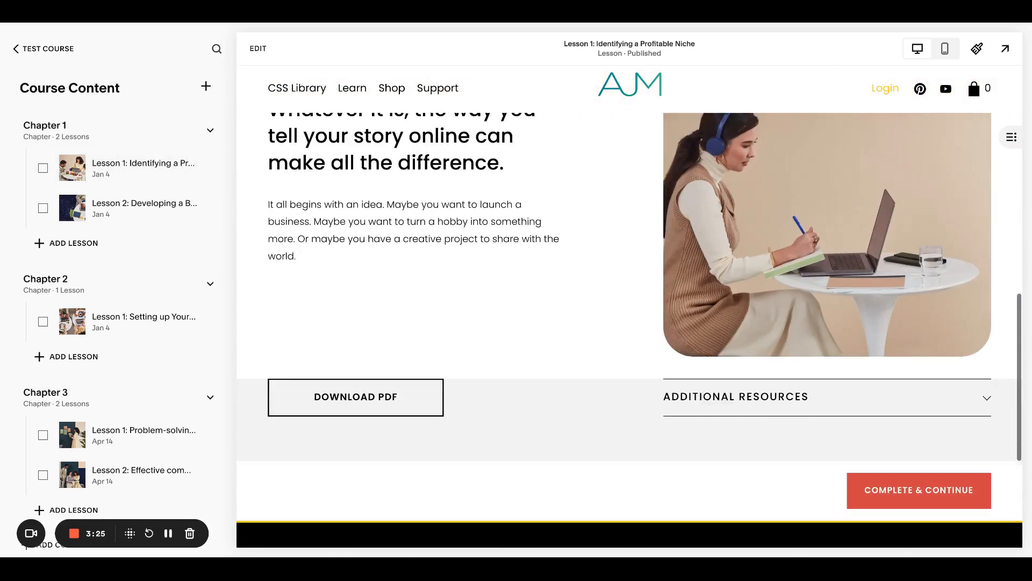
{"action": "scroll", "coordinate": [375, 290], "scroll_direction": "down", "scroll_amount": 4}
{"action": "scroll", "coordinate": [374, 290], "scroll_direction": "up", "scroll_amount": 6}
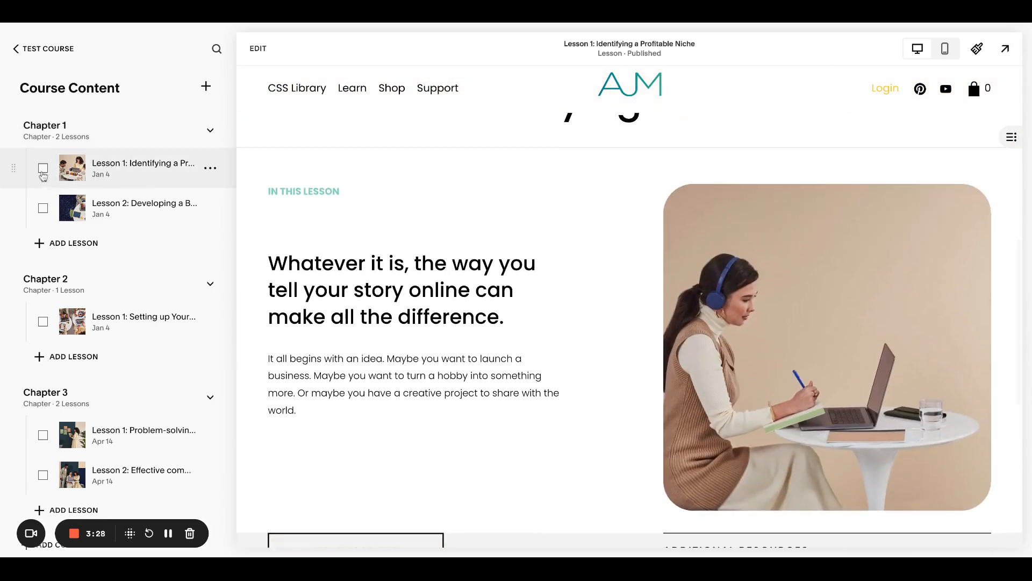
Step: Open the settings of Lesson 1: Identifying a Profitable Niche in Chapter 1 for editing
{"action": "left_click", "coordinate": [210, 168]}
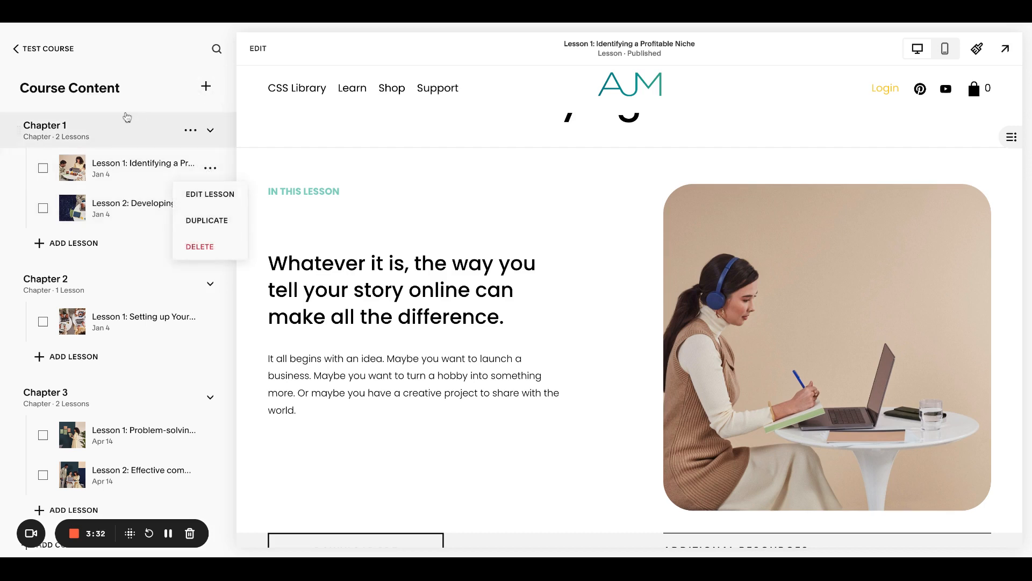
{"action": "left_click", "coordinate": [124, 115]}
{"action": "left_click", "coordinate": [121, 171]}
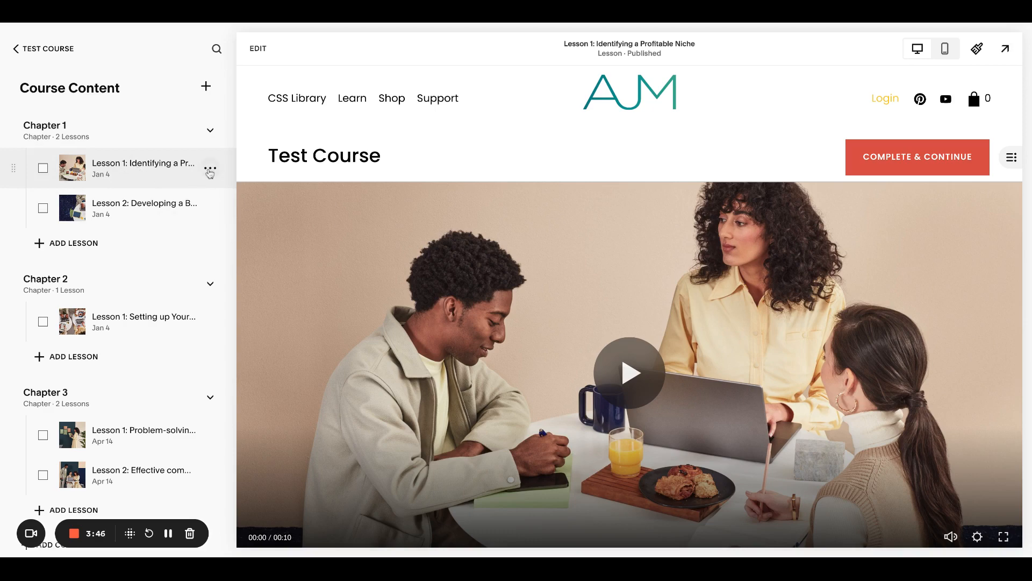
{"action": "left_click", "coordinate": [210, 170]}
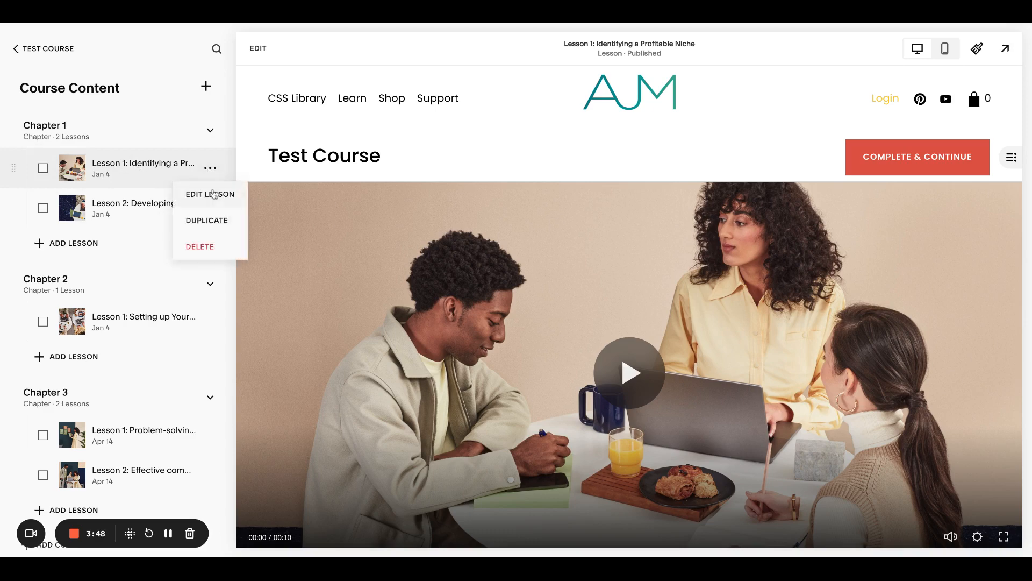
{"action": "left_click", "coordinate": [213, 195]}
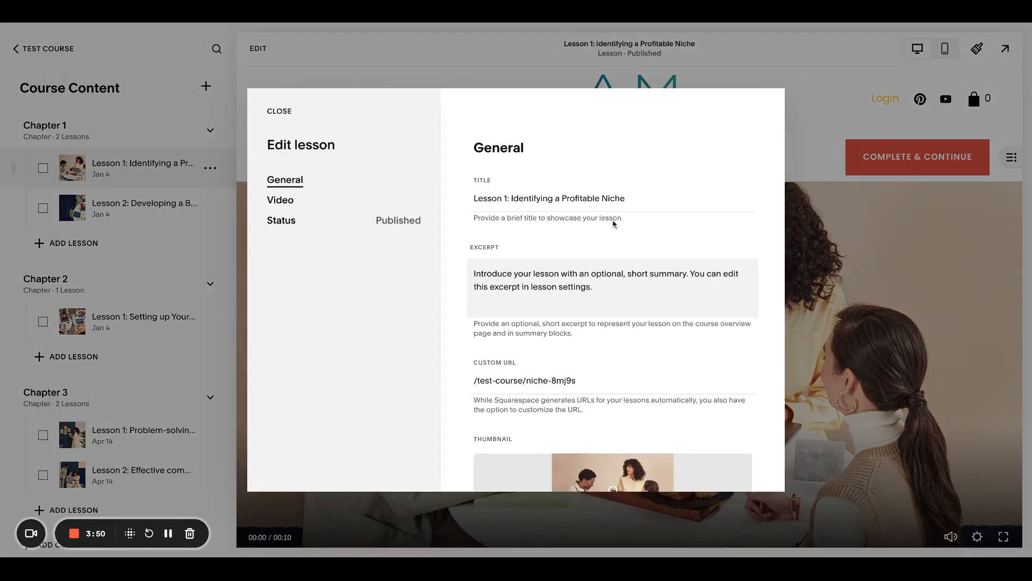
Step: Retitle the lesson as "Lesson 1: TEST LESSON" and set its custom URL to /test-course/test-lesson
{"action": "left_click_drag", "start_coordinate": [641, 197], "coordinate": [512, 198]}
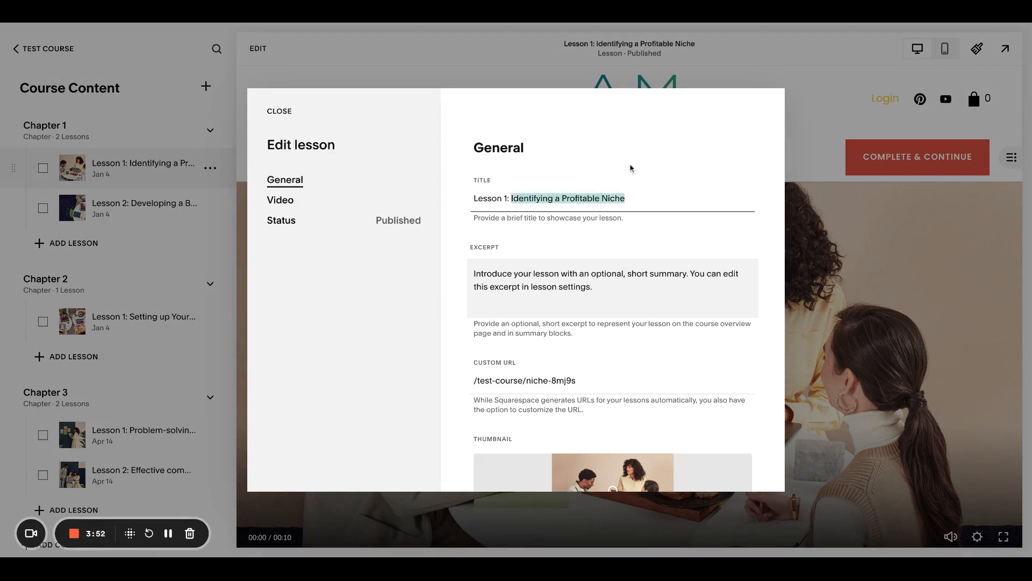
{"action": "type", "text": "TEST LESSON"}
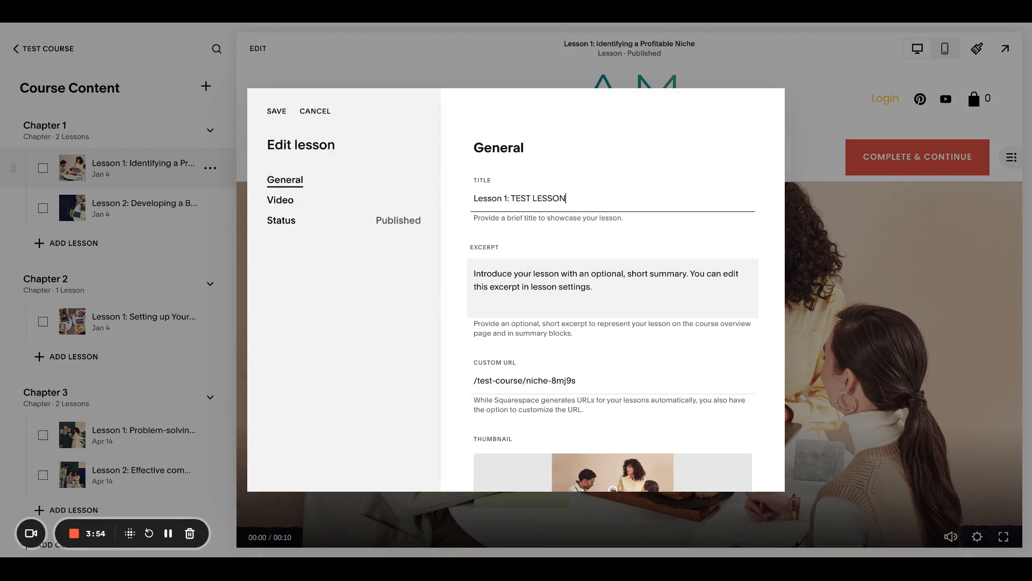
{"action": "left_click", "coordinate": [631, 289]}
{"action": "scroll", "coordinate": [618, 299], "scroll_direction": "down", "scroll_amount": 2}
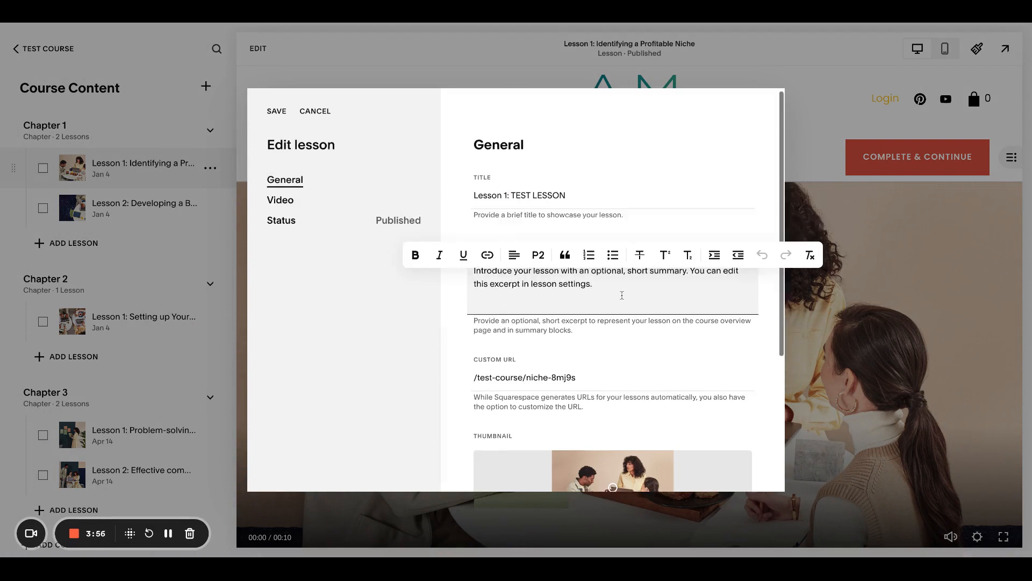
{"action": "left_click", "coordinate": [612, 306]}
{"action": "type", "text": "tes"}
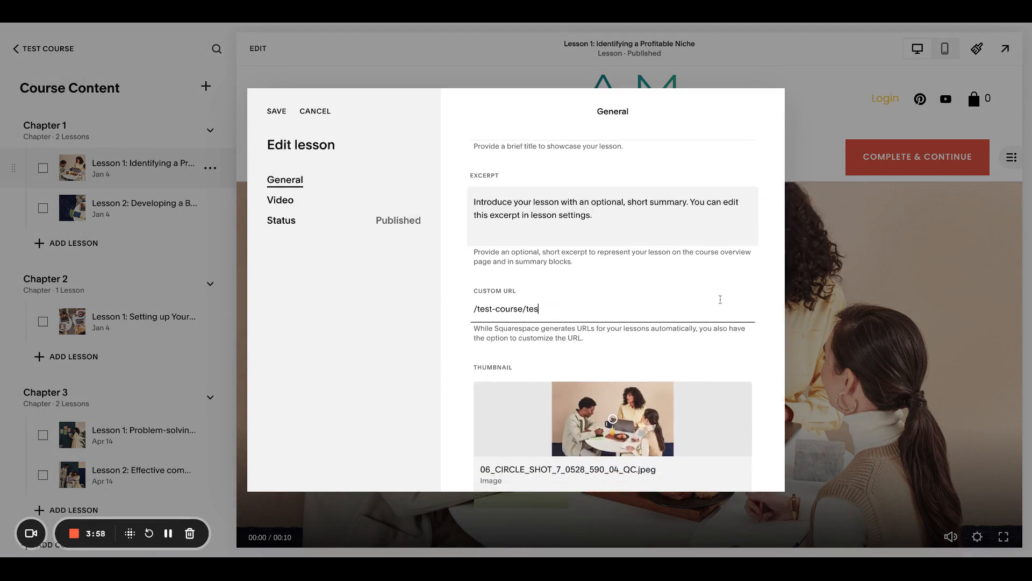
{"action": "type", "text": "t-lesson"}
{"action": "scroll", "coordinate": [606, 358], "scroll_direction": "down", "scroll_amount": 3}
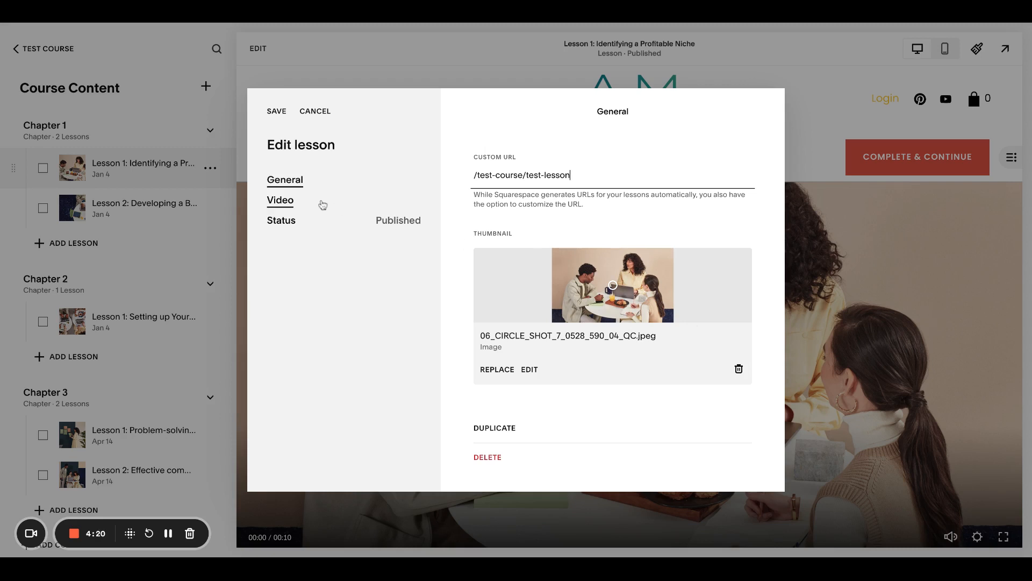
Step: Switch Show lesson video and Custom featured image off and back on in the lesson's video settings
{"action": "left_click", "coordinate": [323, 205]}
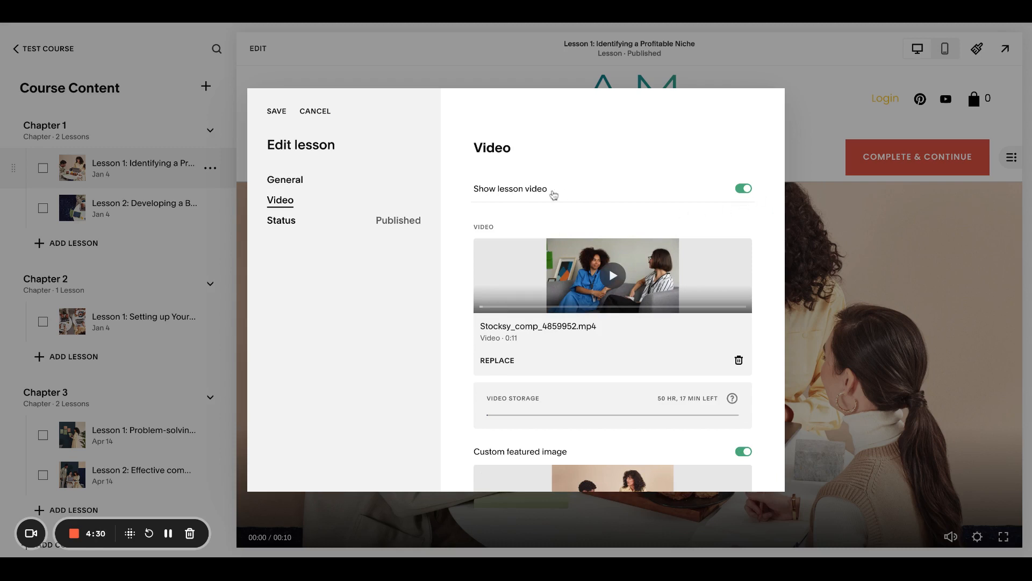
{"action": "left_click", "coordinate": [741, 189]}
{"action": "left_click", "coordinate": [740, 191]}
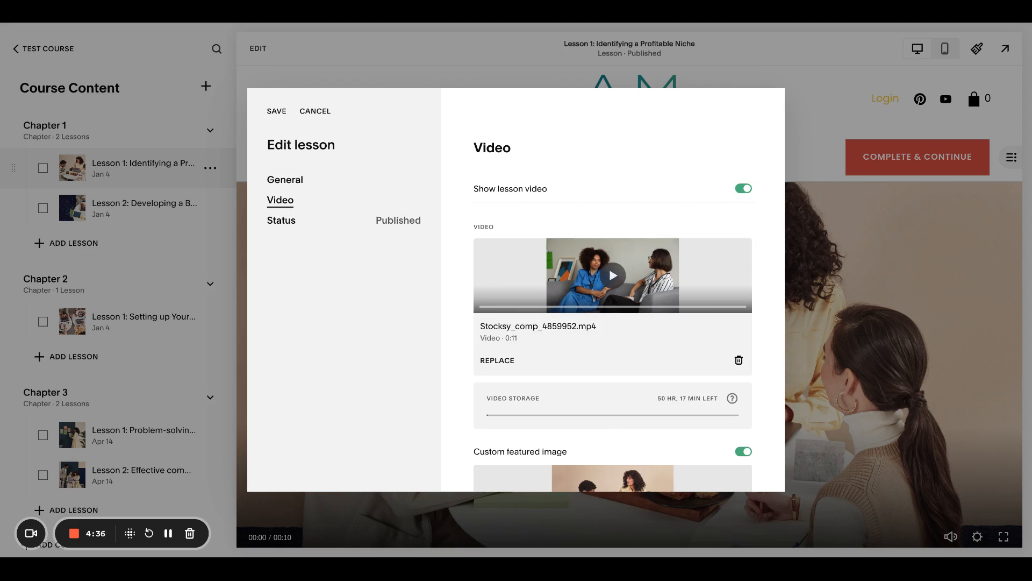
{"action": "scroll", "coordinate": [613, 291], "scroll_direction": "down", "scroll_amount": 1}
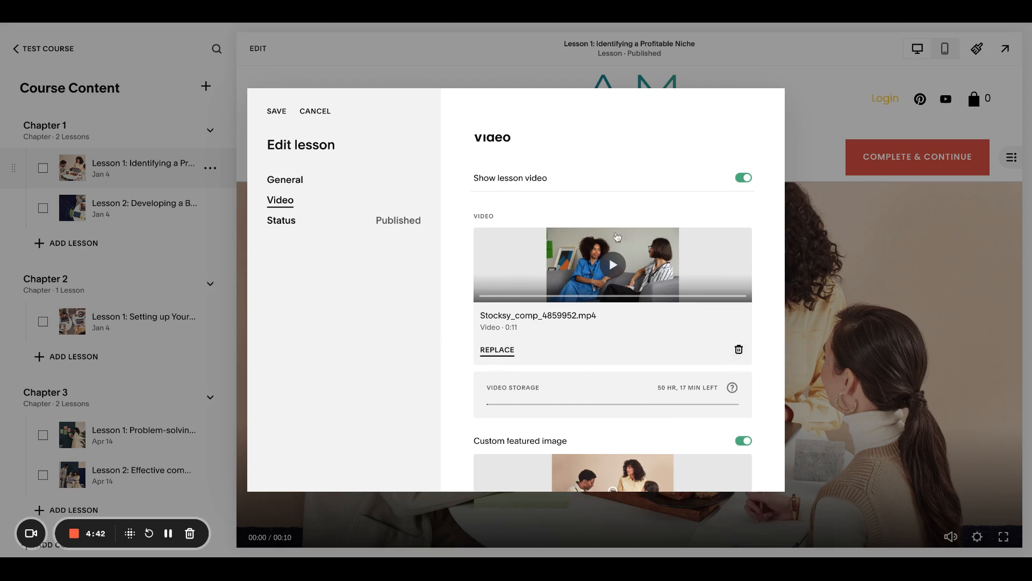
{"action": "scroll", "coordinate": [766, 280], "scroll_direction": "down", "scroll_amount": 3}
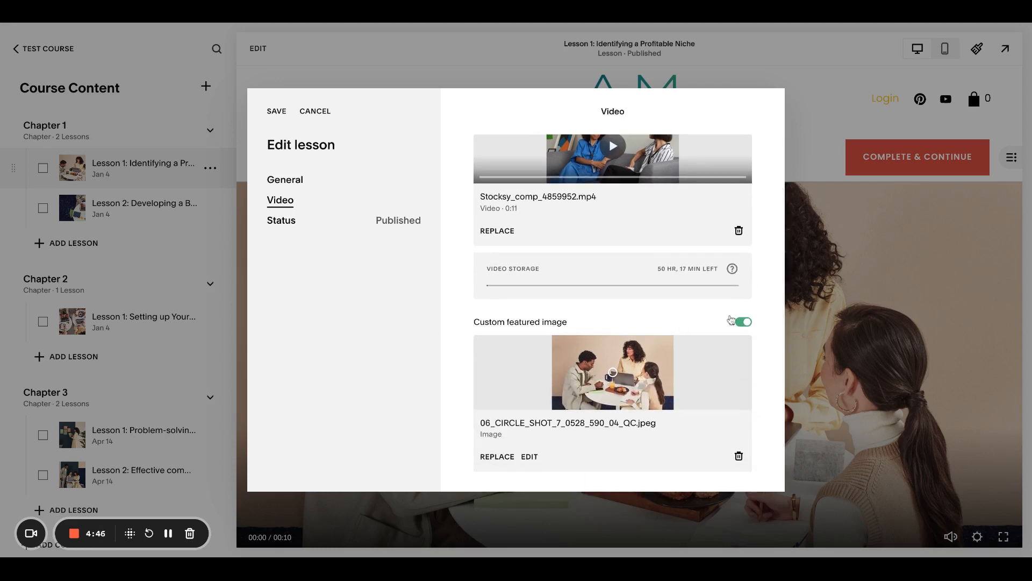
{"action": "left_click", "coordinate": [735, 321]}
{"action": "left_click", "coordinate": [742, 451]}
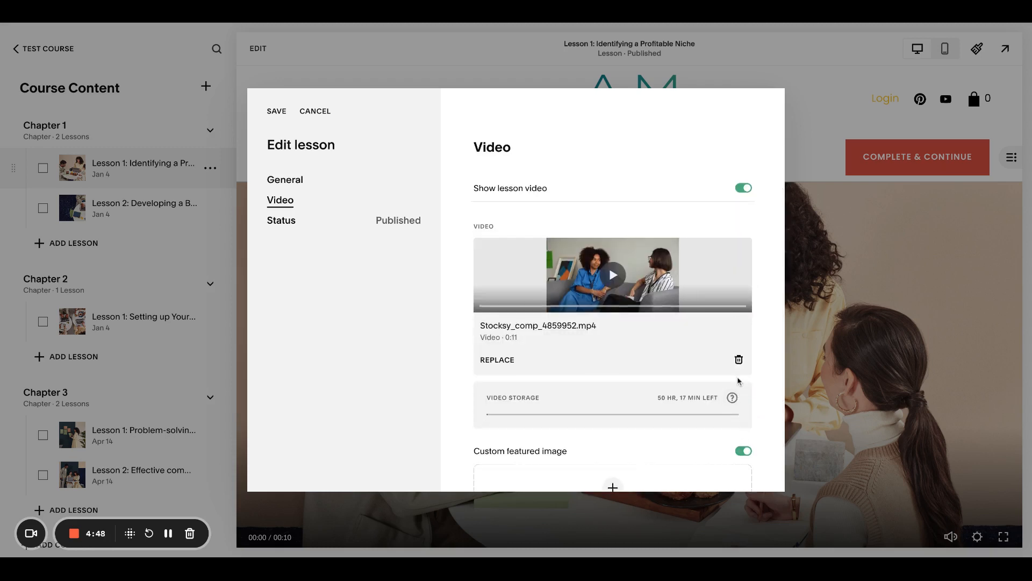
{"action": "scroll", "coordinate": [738, 381], "scroll_direction": "down", "scroll_amount": 2}
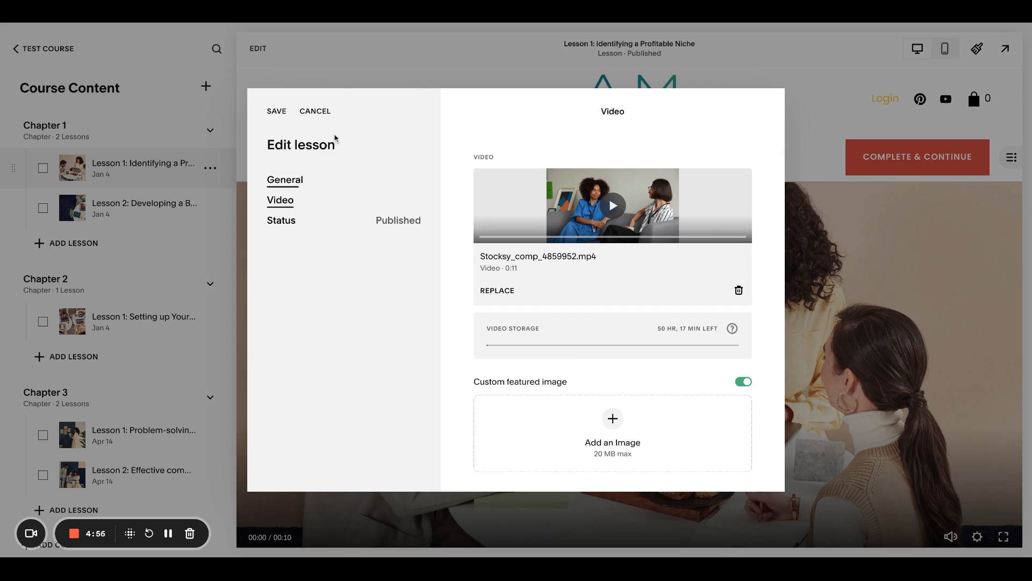
Step: Discard the changes to the lesson settings and open the Lesson 1 page for editing
{"action": "left_click", "coordinate": [318, 114]}
{"action": "left_click", "coordinate": [582, 309]}
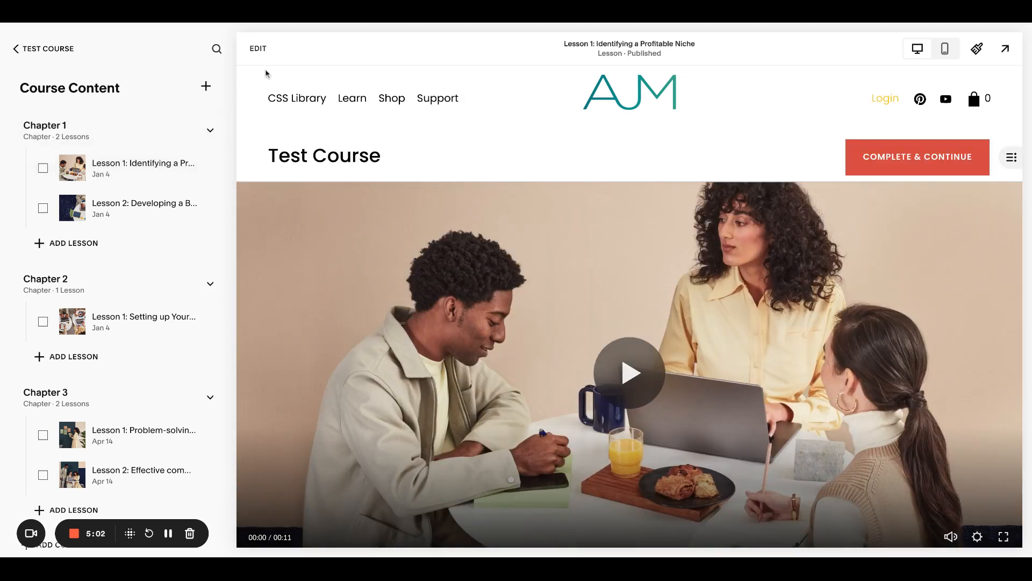
{"action": "left_click", "coordinate": [261, 52]}
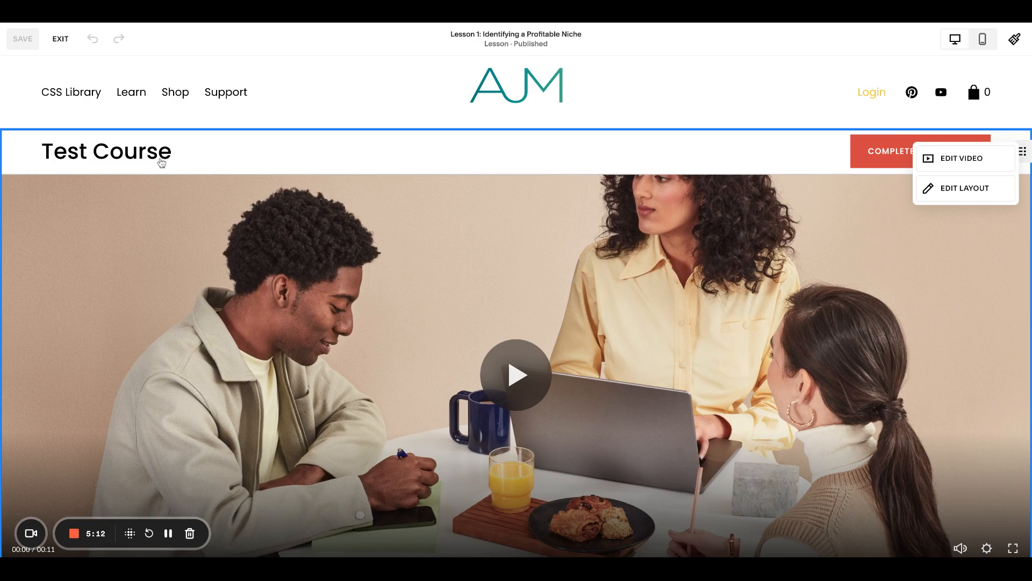
Step: Play the lesson video and examine the course title, completion button and lesson heading around it
{"action": "left_click", "coordinate": [580, 205]}
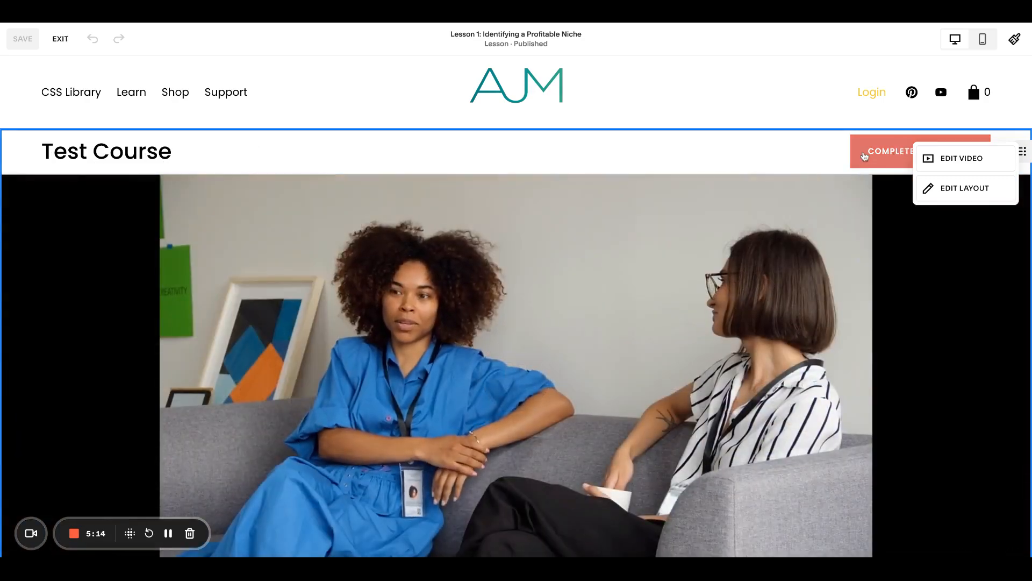
{"action": "scroll", "coordinate": [880, 189], "scroll_direction": "down", "scroll_amount": 1}
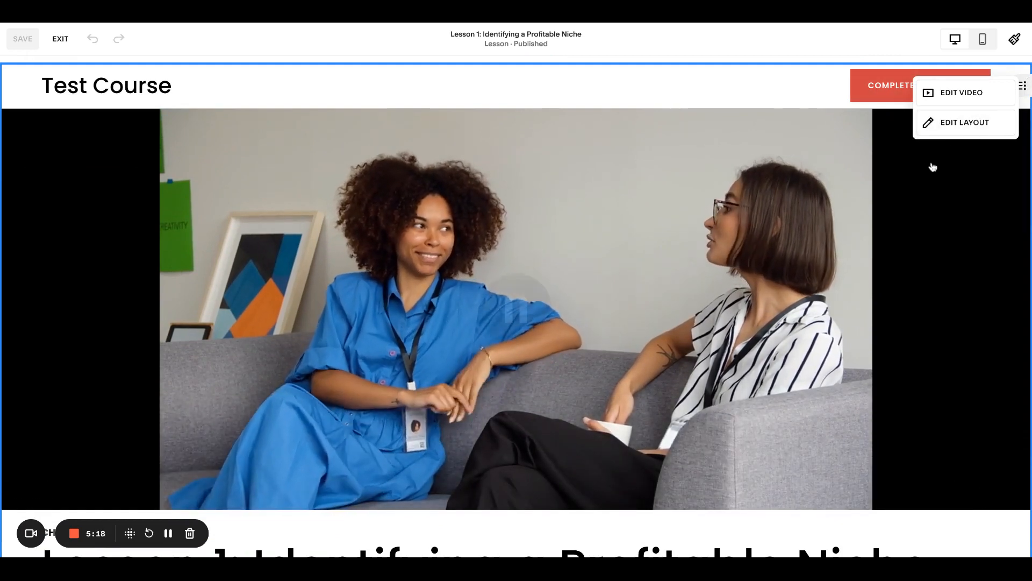
{"action": "scroll", "coordinate": [895, 171], "scroll_direction": "up", "scroll_amount": 1}
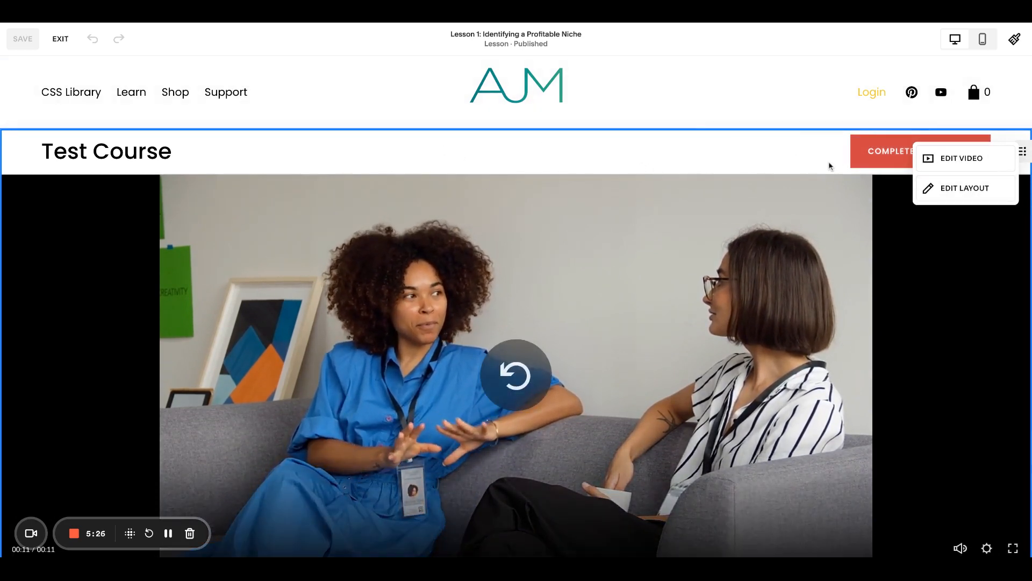
{"action": "scroll", "coordinate": [829, 166], "scroll_direction": "down", "scroll_amount": 2}
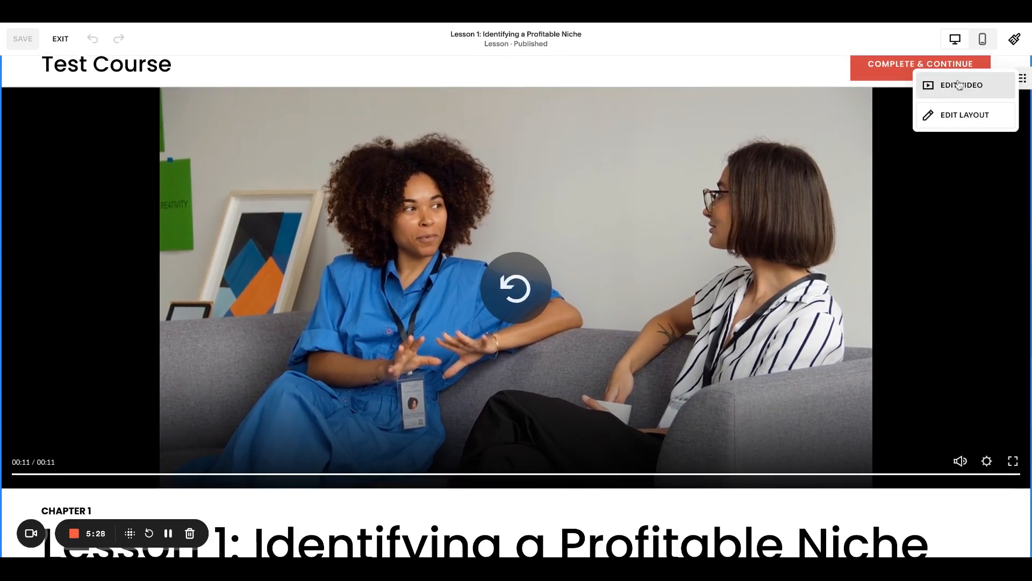
Step: Open the lesson video's editing options, look through them and close them
{"action": "left_click", "coordinate": [959, 85]}
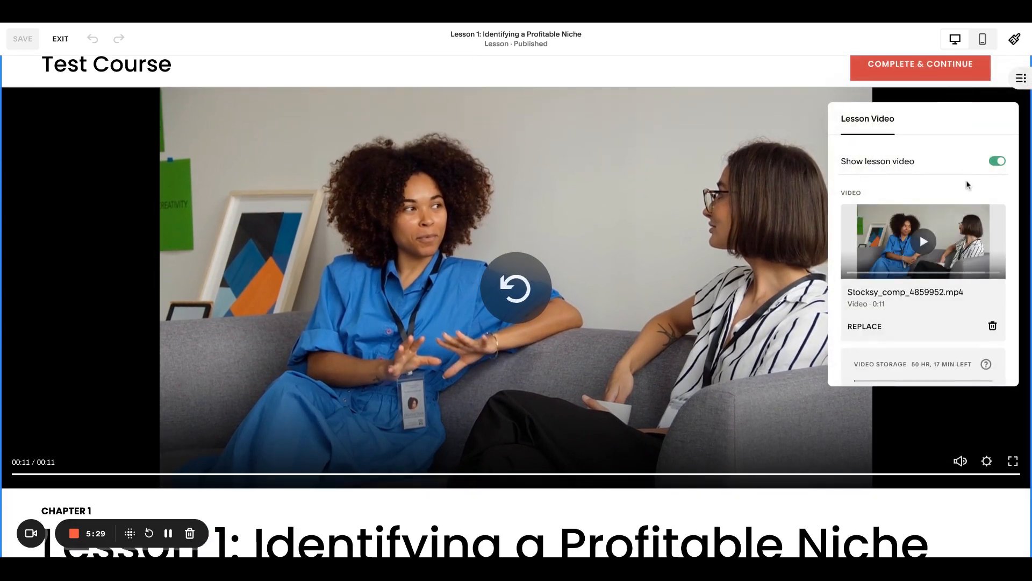
{"action": "scroll", "coordinate": [968, 188], "scroll_direction": "down", "scroll_amount": 2}
{"action": "scroll", "coordinate": [967, 189], "scroll_direction": "down", "scroll_amount": 2}
{"action": "scroll", "coordinate": [966, 189], "scroll_direction": "up", "scroll_amount": 4}
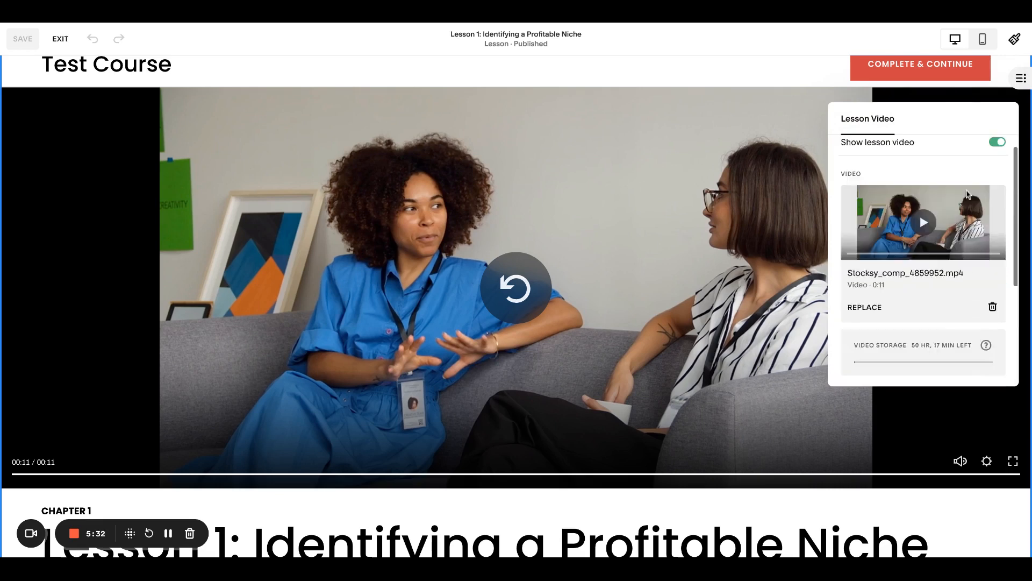
{"action": "left_click", "coordinate": [809, 100]}
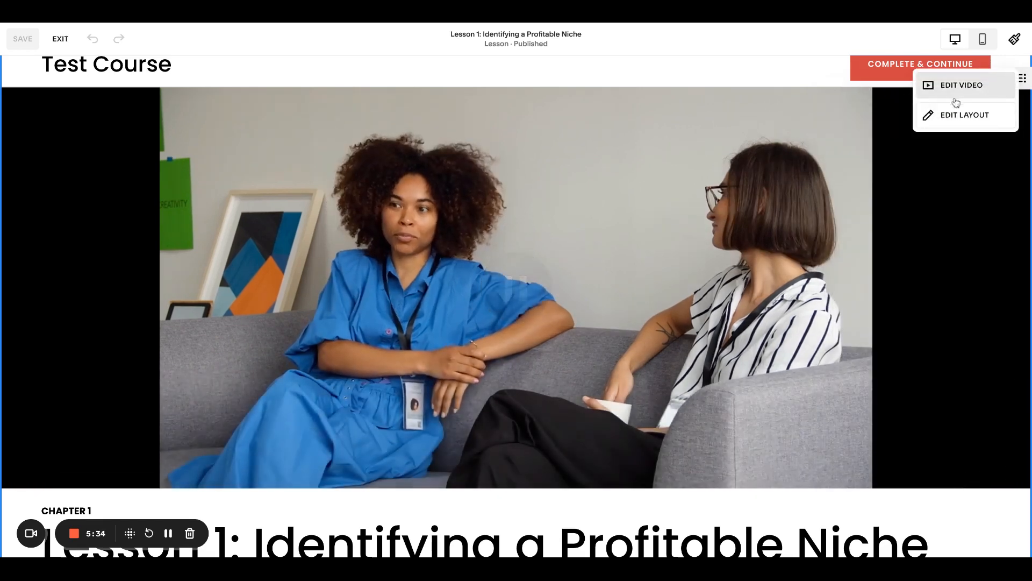
Step: Open the lesson page's layout options, try Secondary Button for the desktop lesson buttons, and set them to Primary Button
{"action": "left_click", "coordinate": [957, 118]}
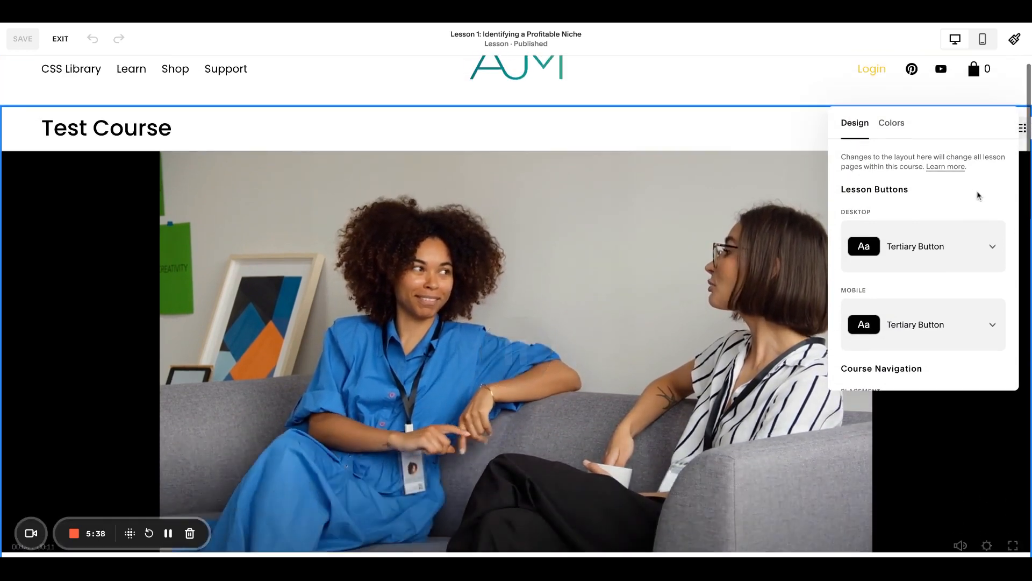
{"action": "scroll", "coordinate": [976, 191], "scroll_direction": "down", "scroll_amount": 3}
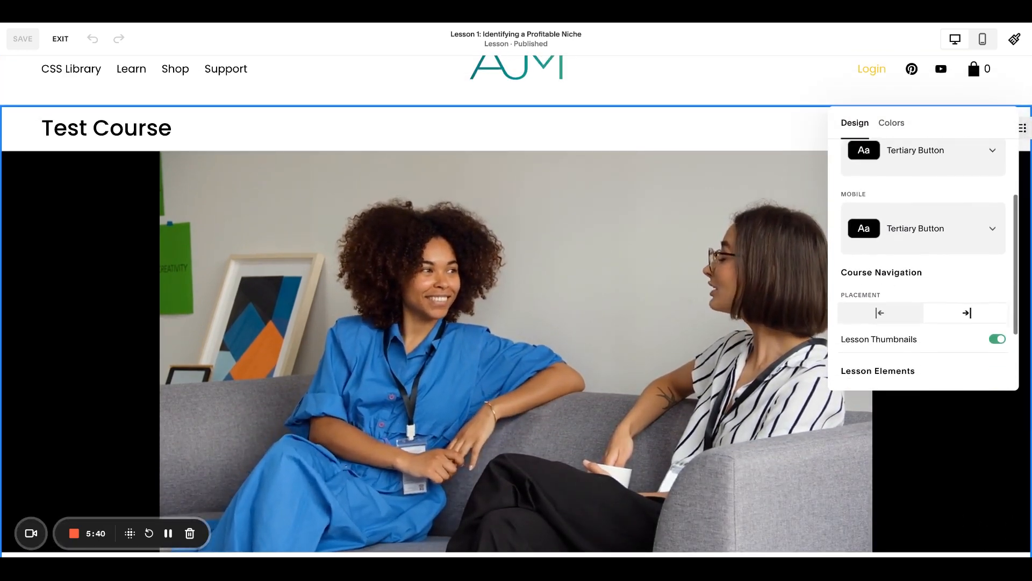
{"action": "scroll", "coordinate": [976, 190], "scroll_direction": "up", "scroll_amount": 1}
{"action": "left_click", "coordinate": [969, 185]}
{"action": "left_click", "coordinate": [944, 153]}
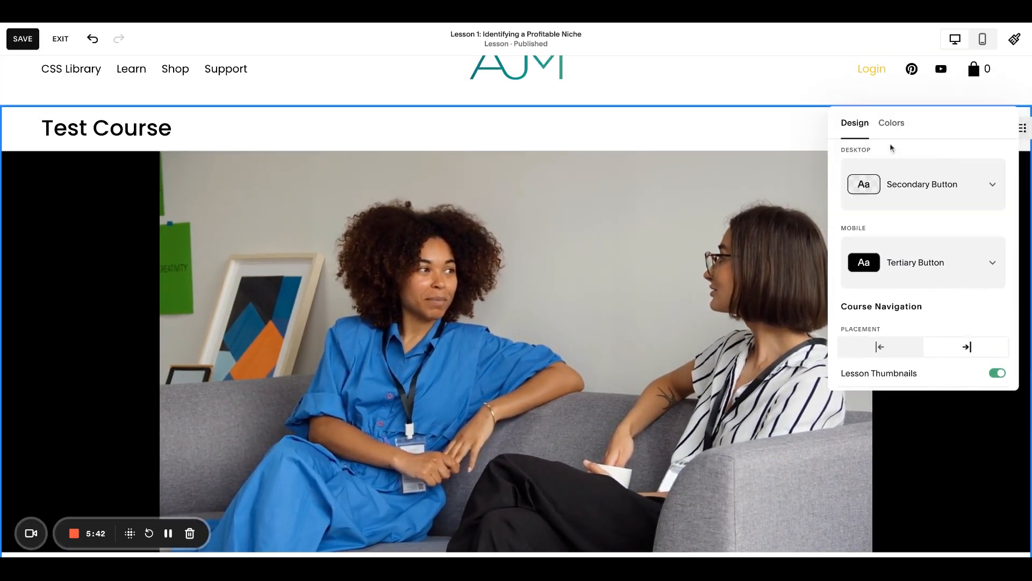
{"action": "left_click", "coordinate": [920, 239]}
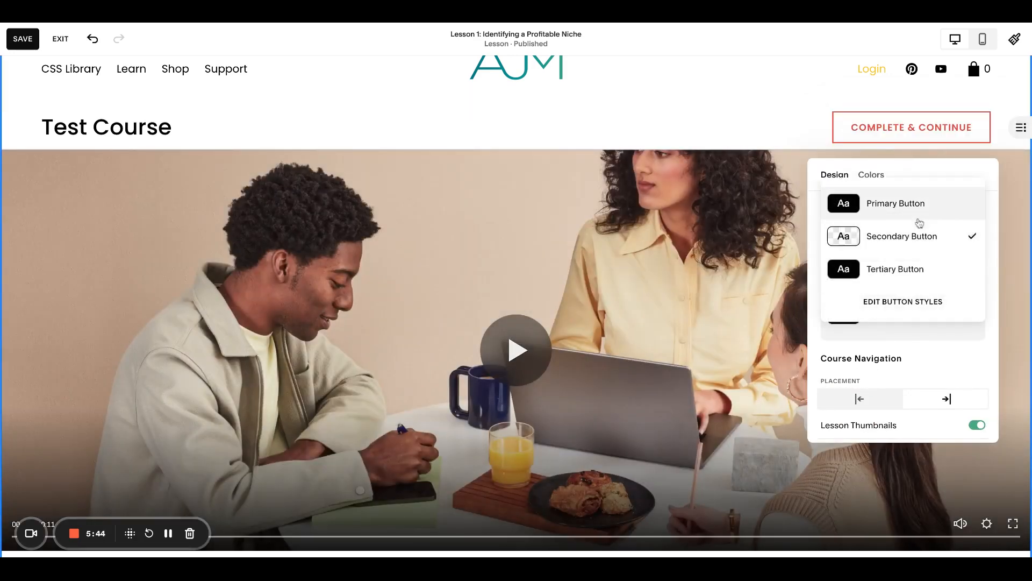
{"action": "left_click", "coordinate": [916, 210]}
Step: Try placing the course navigation on the page's left side, then return it to the right
{"action": "scroll", "coordinate": [914, 299], "scroll_direction": "down", "scroll_amount": 1}
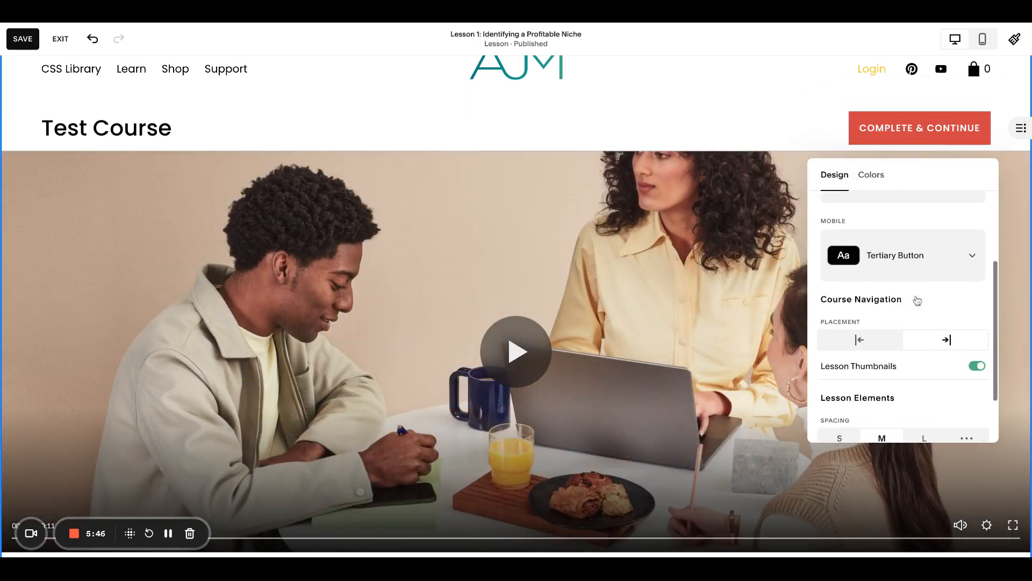
{"action": "left_click", "coordinate": [875, 345]}
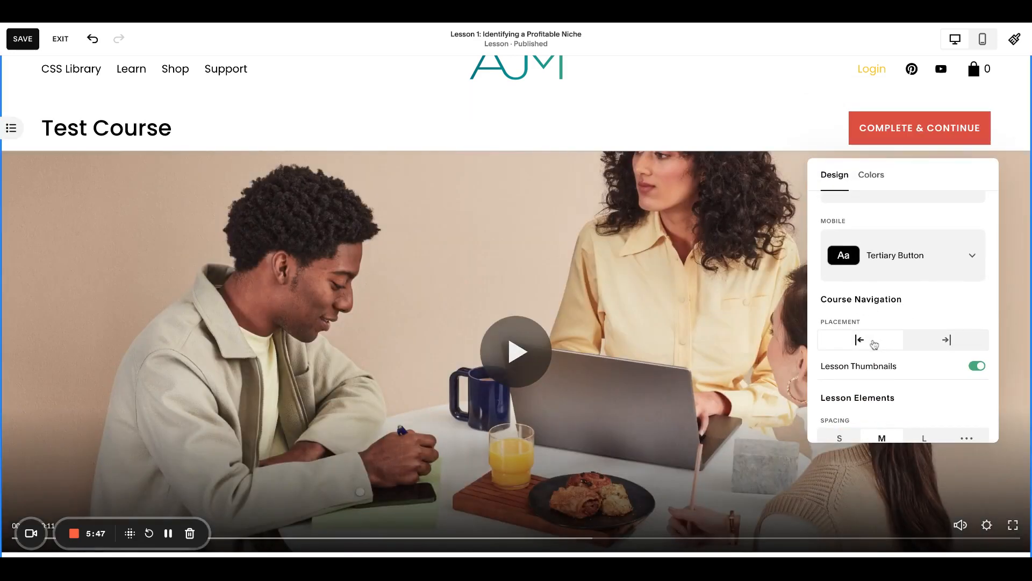
{"action": "left_click", "coordinate": [951, 342]}
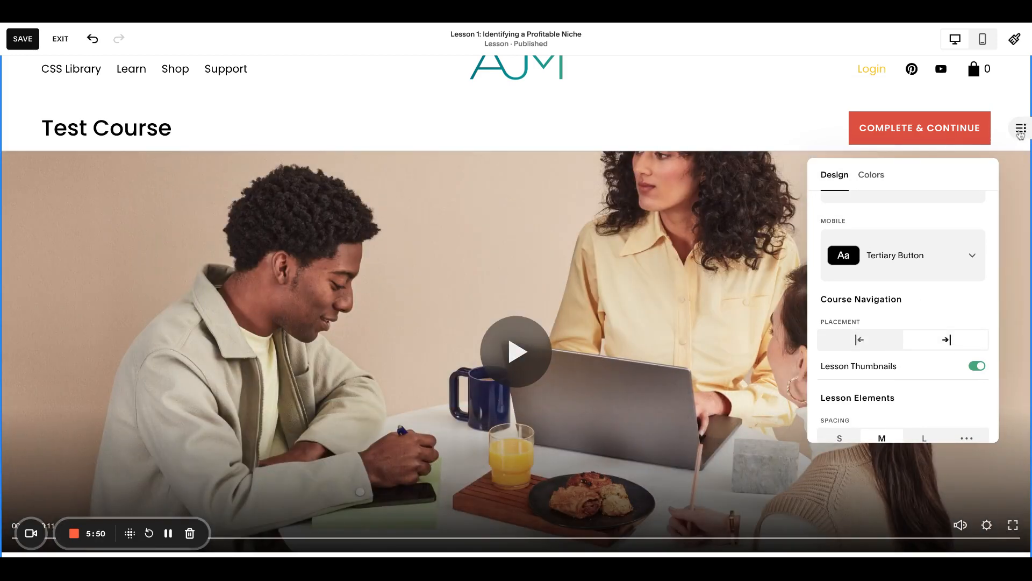
Step: Try the S spacing for the lesson elements, switch back to M and close the layout options
{"action": "scroll", "coordinate": [902, 334], "scroll_direction": "down", "scroll_amount": 1}
{"action": "scroll", "coordinate": [901, 334], "scroll_direction": "down", "scroll_amount": 3}
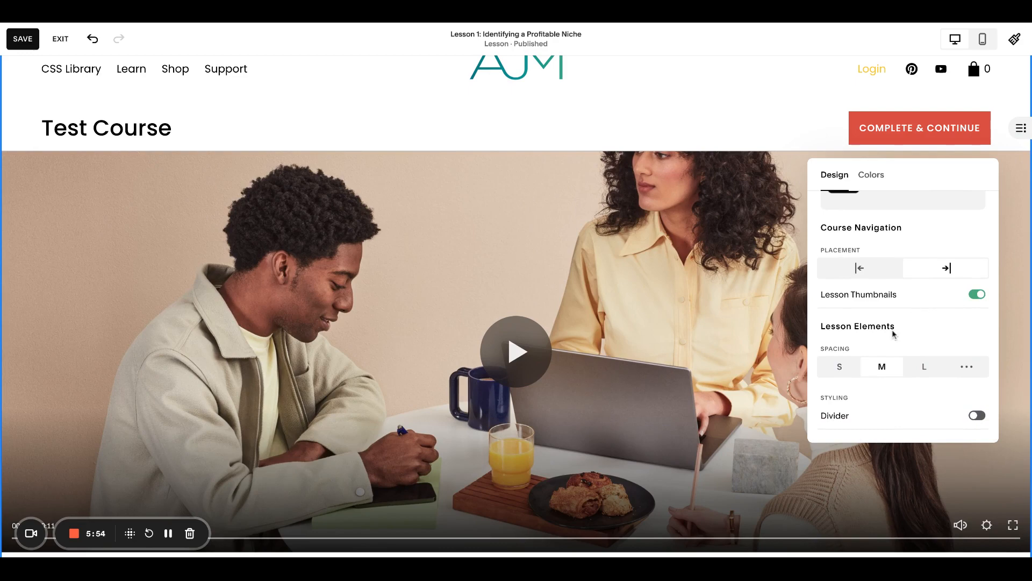
{"action": "scroll", "coordinate": [709, 353], "scroll_direction": "down", "scroll_amount": 6}
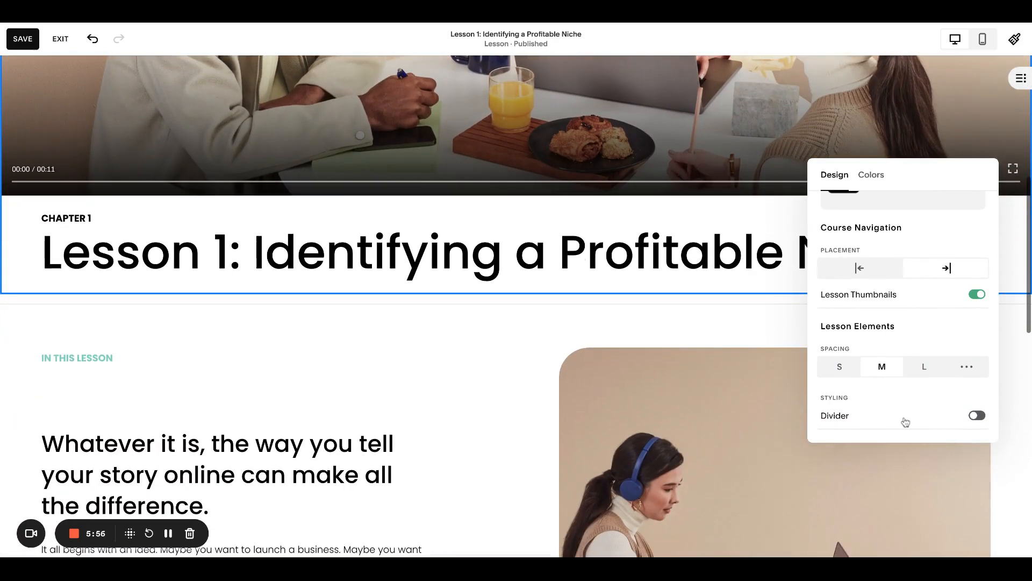
{"action": "left_click", "coordinate": [842, 369]}
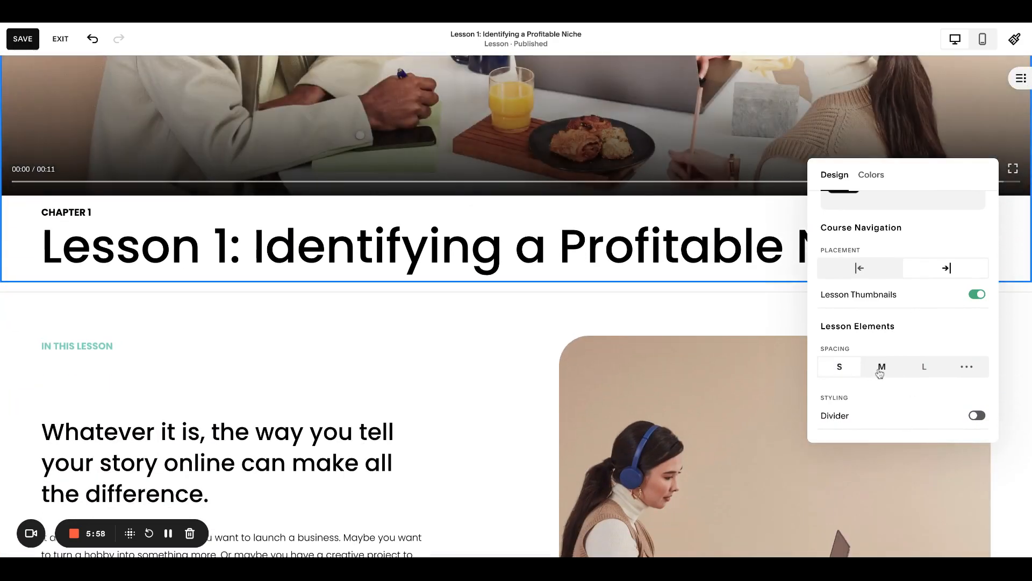
{"action": "left_click", "coordinate": [881, 370]}
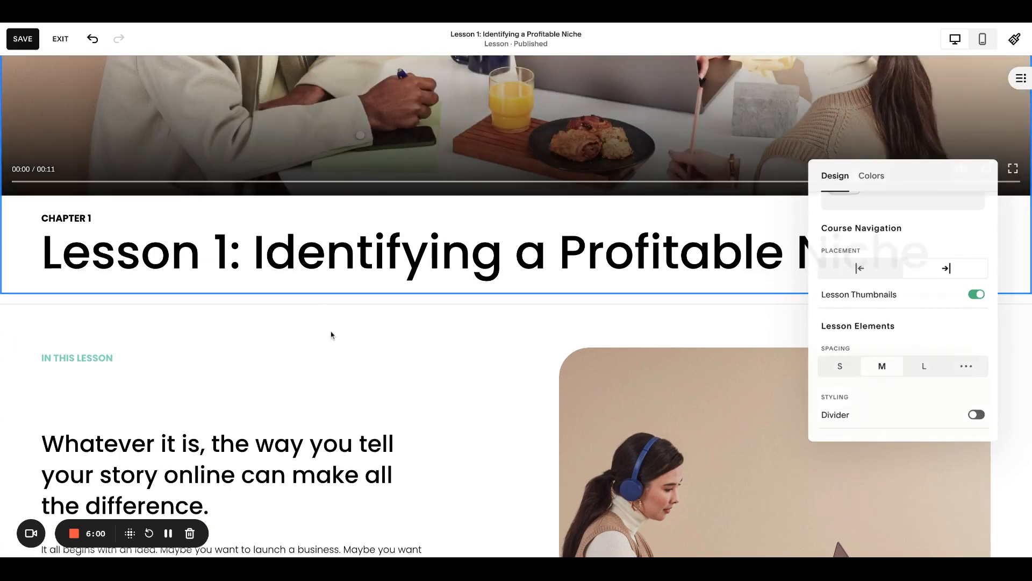
{"action": "left_click", "coordinate": [332, 334]}
Step: Try editing the wording of the lesson title below the video
{"action": "scroll", "coordinate": [296, 242], "scroll_direction": "down", "scroll_amount": 1}
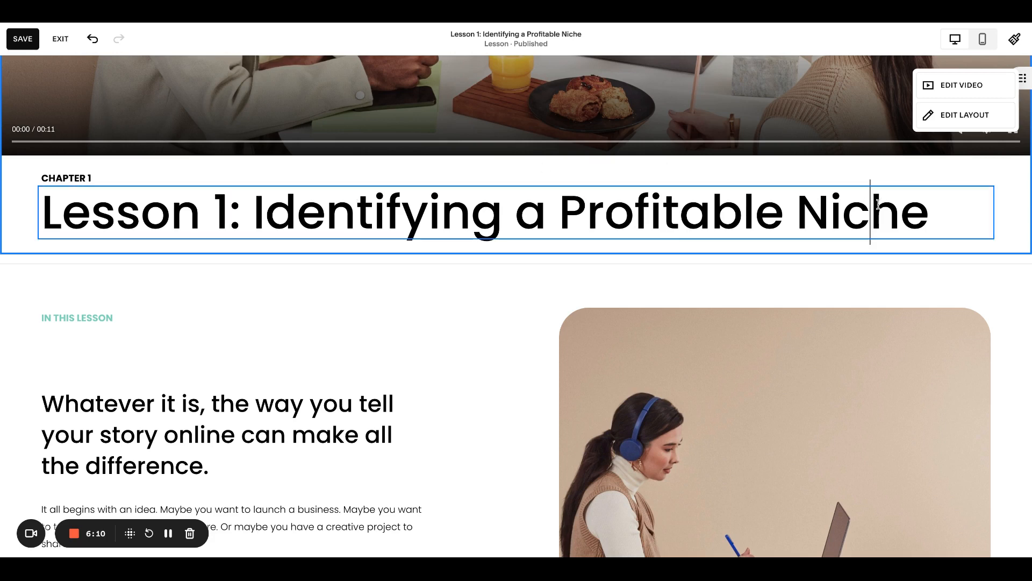
{"action": "left_click_drag", "start_coordinate": [852, 200], "coordinate": [939, 205]}
{"action": "double_click", "coordinate": [938, 204]}
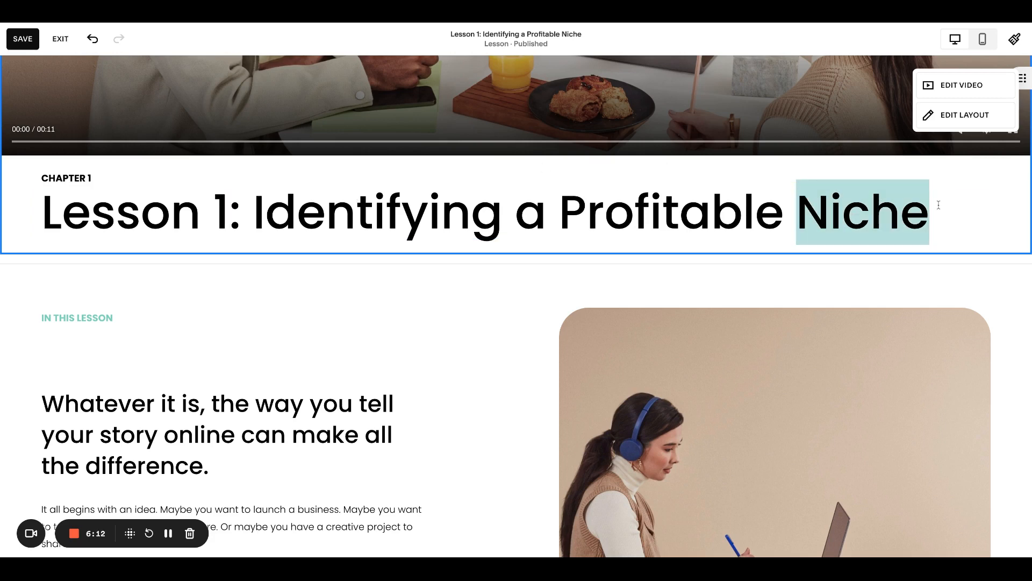
{"action": "left_click", "coordinate": [785, 214]}
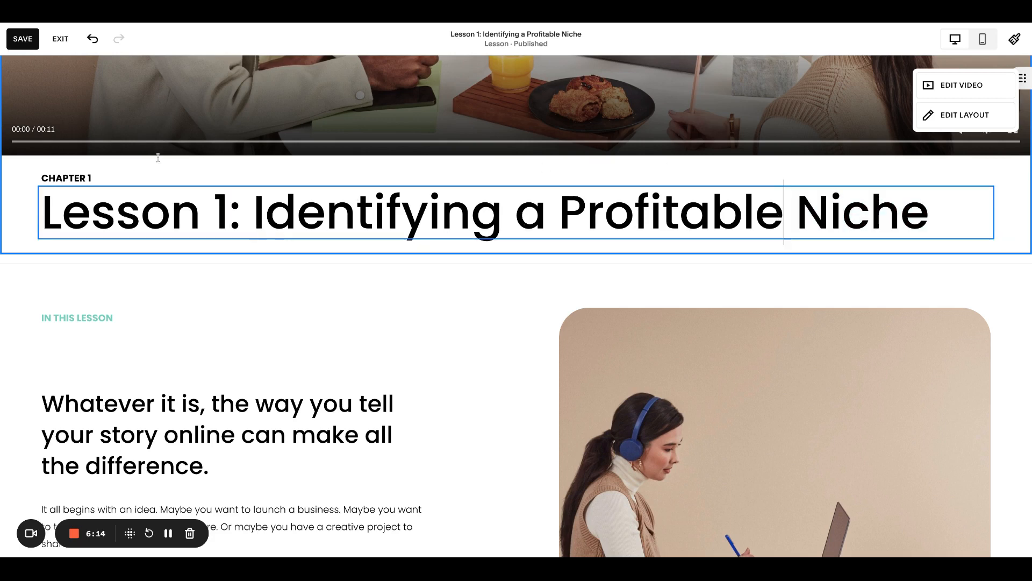
{"action": "left_click_drag", "start_coordinate": [256, 219], "coordinate": [440, 219]}
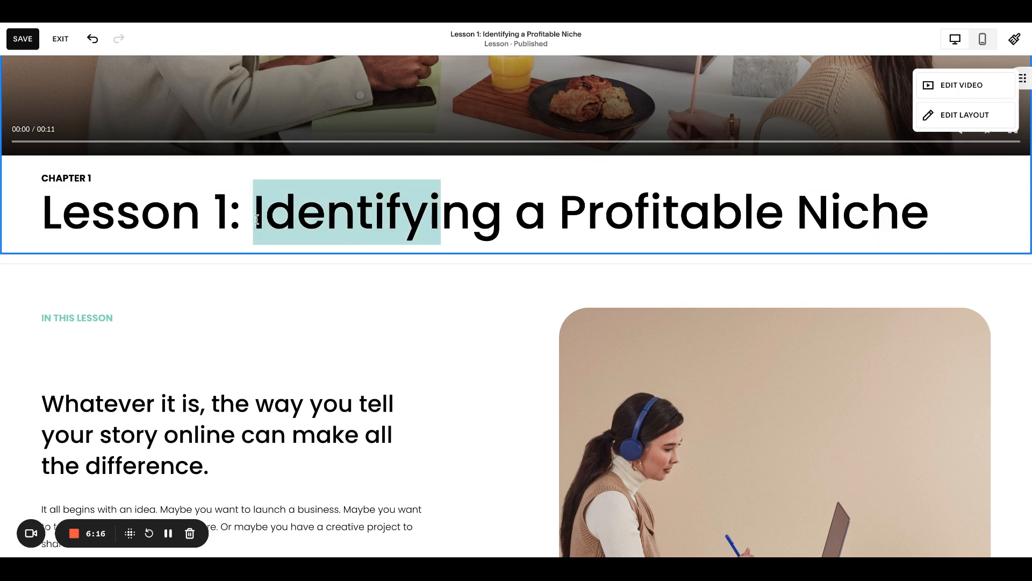
{"action": "left_click", "coordinate": [451, 220]}
{"action": "type", "text": "d"}
{"action": "key", "text": "BackSpace"}
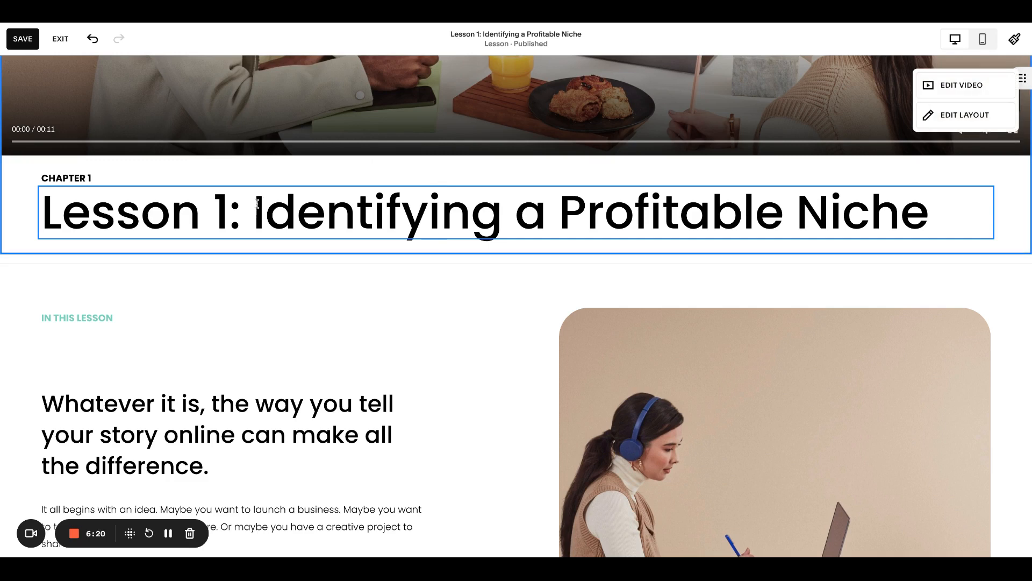
{"action": "left_click_drag", "start_coordinate": [870, 215], "coordinate": [939, 228]}
{"action": "left_click", "coordinate": [939, 227]}
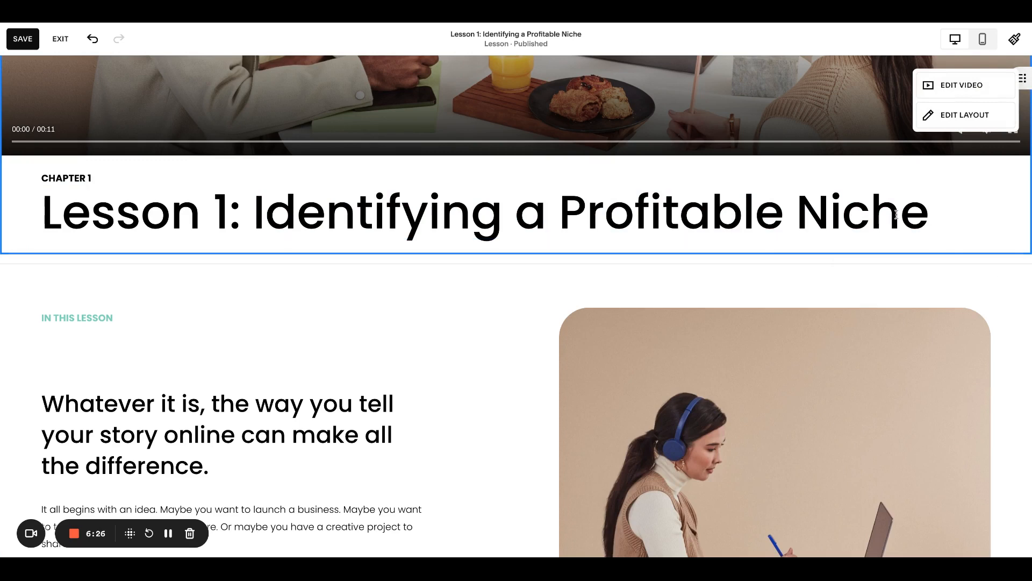
Step: Move the "In this lesson" label down to just above the "Whatever it is" heading
{"action": "scroll", "coordinate": [895, 209], "scroll_direction": "down", "scroll_amount": 3}
{"action": "left_click", "coordinate": [139, 185]}
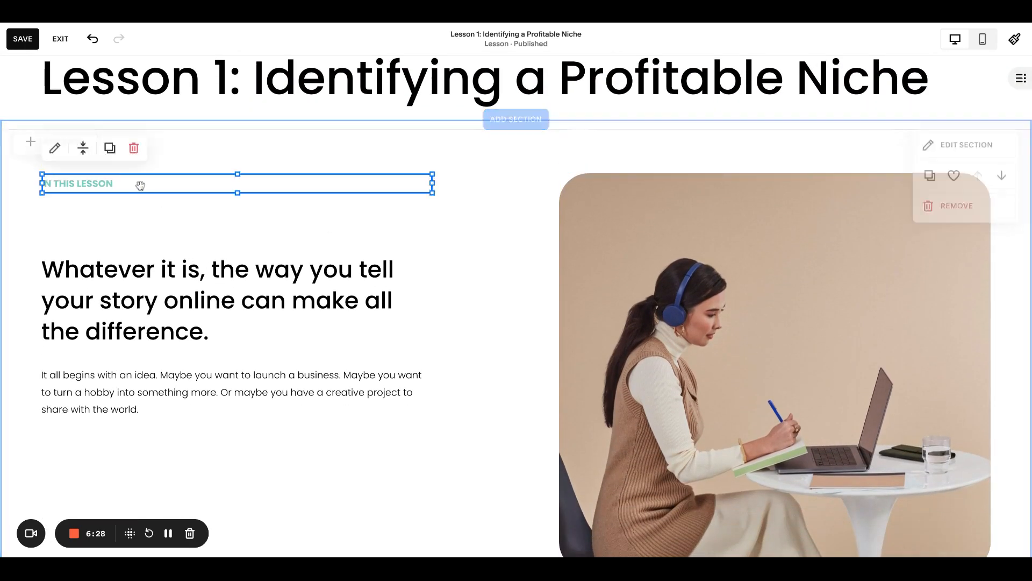
{"action": "left_click", "coordinate": [140, 216]}
{"action": "scroll", "coordinate": [334, 278], "scroll_direction": "down", "scroll_amount": 3}
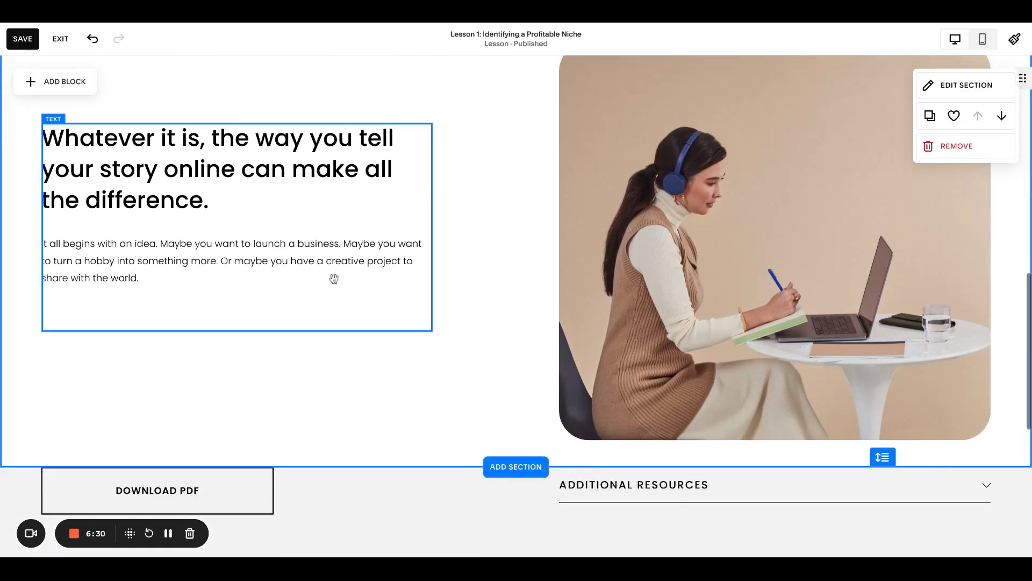
{"action": "scroll", "coordinate": [334, 278], "scroll_direction": "down", "scroll_amount": 2}
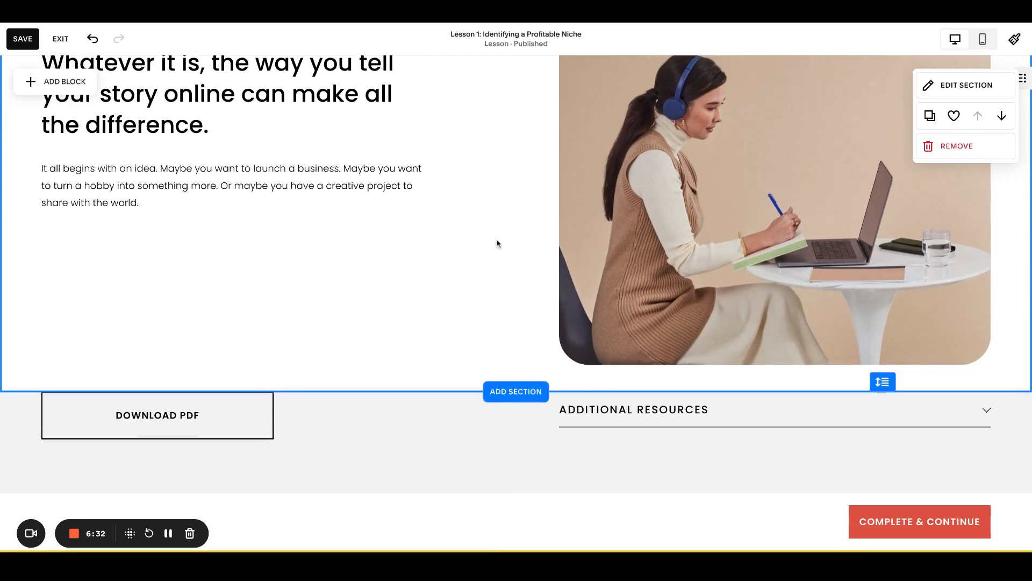
{"action": "scroll", "coordinate": [376, 215], "scroll_direction": "up", "scroll_amount": 3}
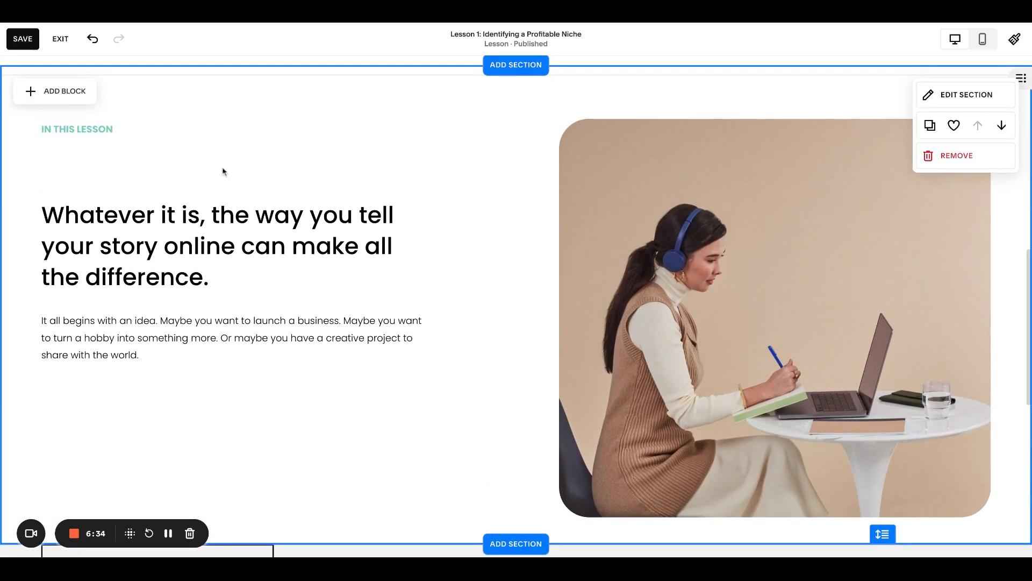
{"action": "left_click", "coordinate": [124, 127]}
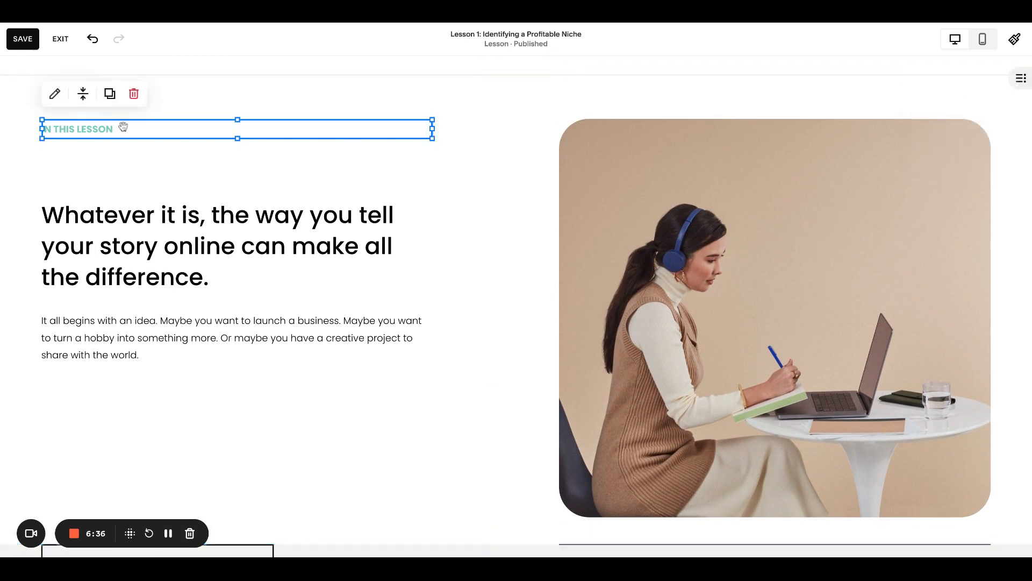
{"action": "left_click", "coordinate": [199, 157]}
{"action": "left_click_drag", "start_coordinate": [233, 159], "coordinate": [237, 130]}
{"action": "key", "text": "Down"}
{"action": "key", "text": "Down"}
Step: Shorten the text block holding the heading and paragraph, and align its text to the vertical middle
{"action": "left_click", "coordinate": [76, 342]}
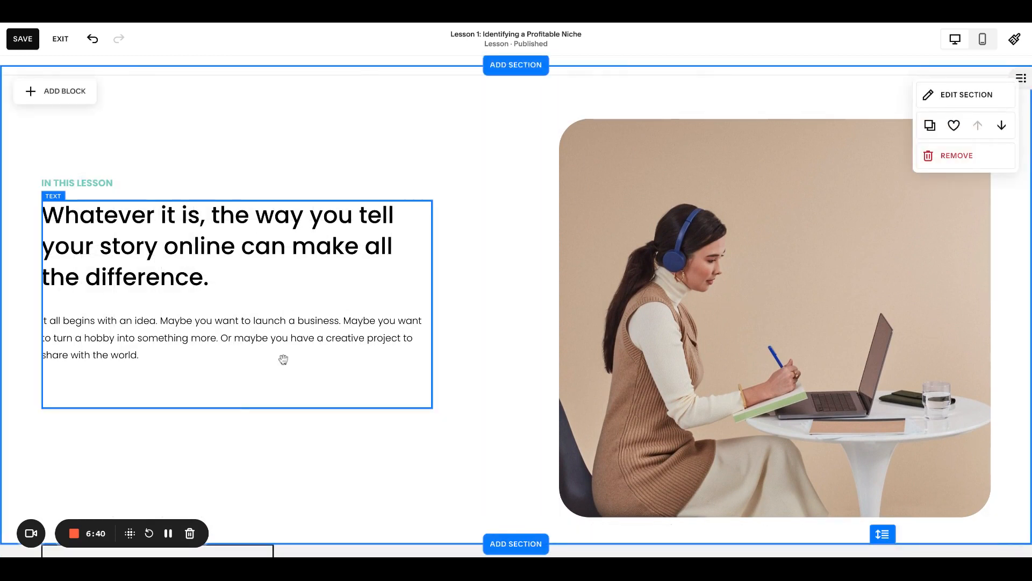
{"action": "left_click_drag", "start_coordinate": [237, 408], "coordinate": [237, 381]}
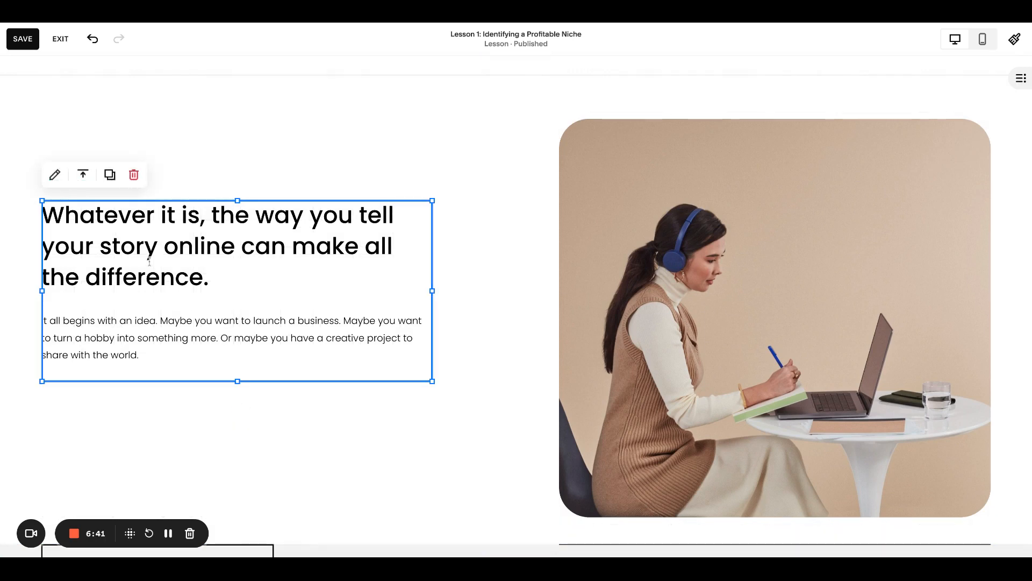
{"action": "left_click", "coordinate": [83, 175]}
{"action": "left_click", "coordinate": [83, 203]}
{"action": "left_click", "coordinate": [231, 101]}
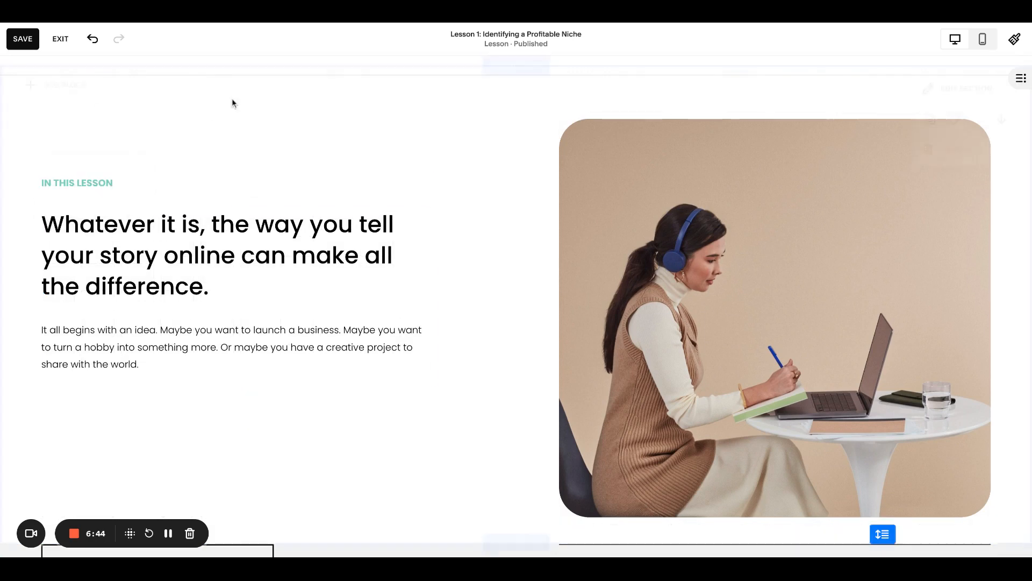
Step: Shorten the image of the woman at the laptop from its lower edge and set its corner radius to 8
{"action": "left_click", "coordinate": [773, 504]}
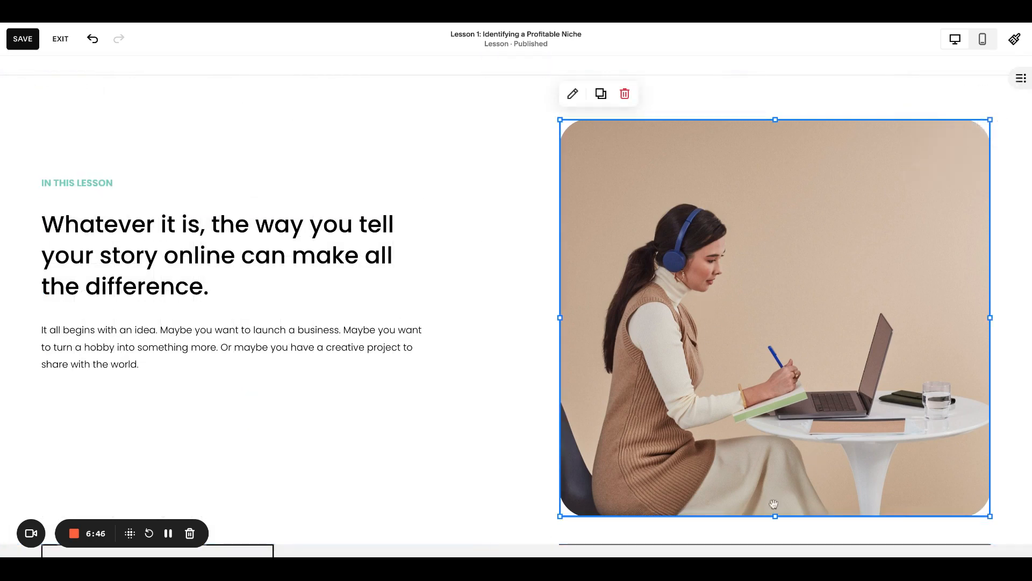
{"action": "left_click_drag", "start_coordinate": [773, 504], "coordinate": [773, 511]}
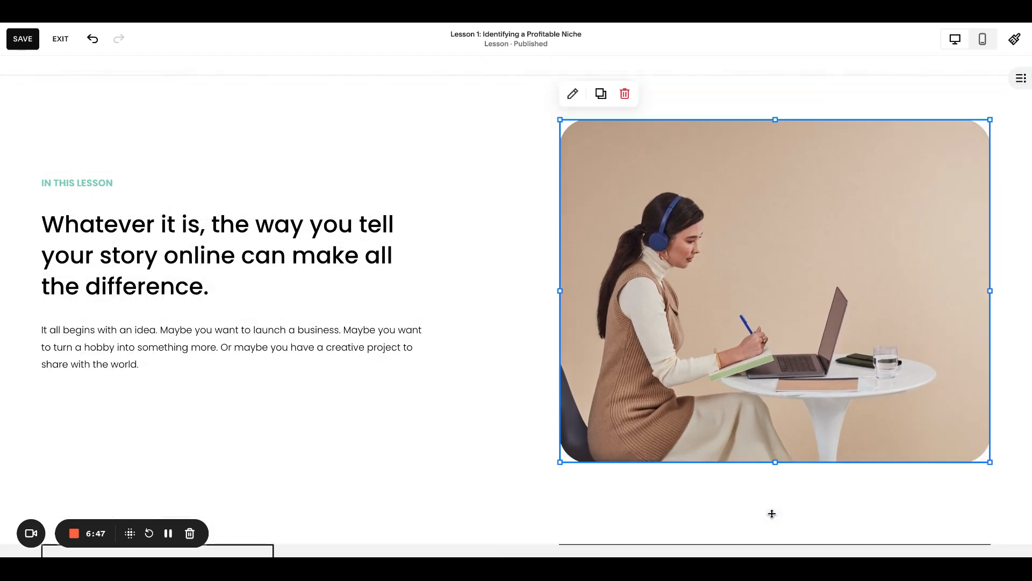
{"action": "left_click", "coordinate": [575, 96]}
{"action": "left_click", "coordinate": [898, 136]}
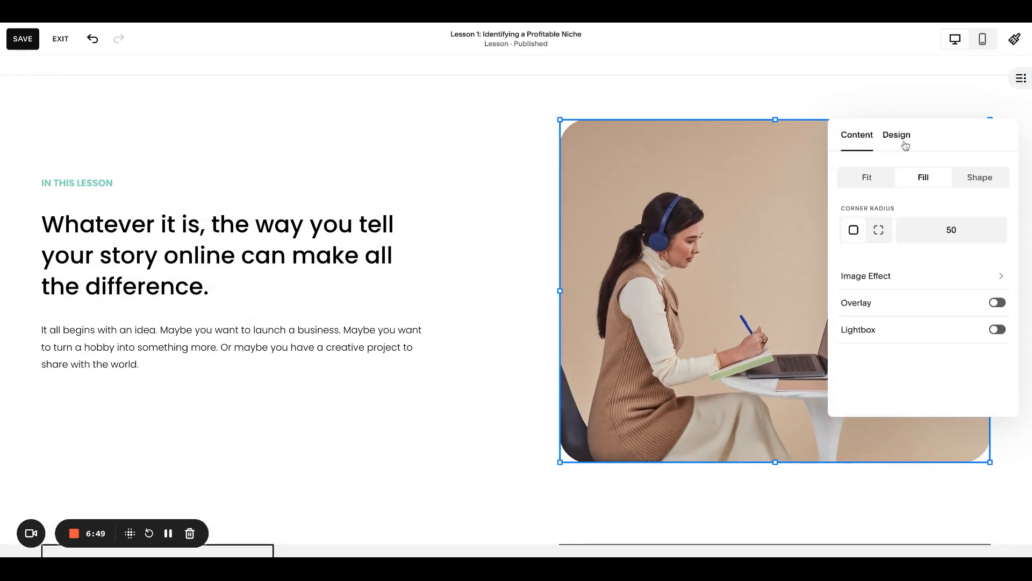
{"action": "double_click", "coordinate": [962, 234]}
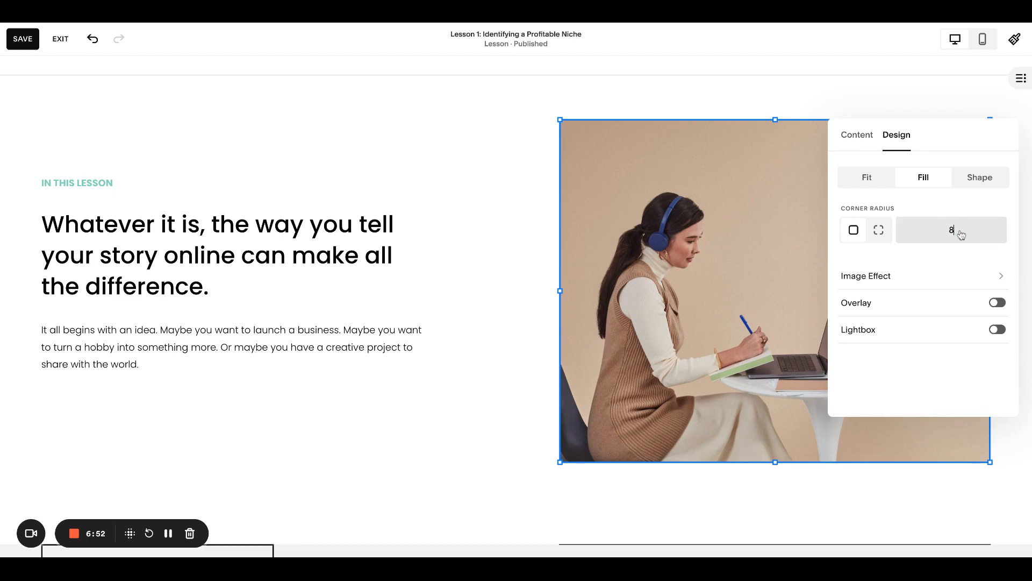
{"action": "left_click", "coordinate": [486, 127]}
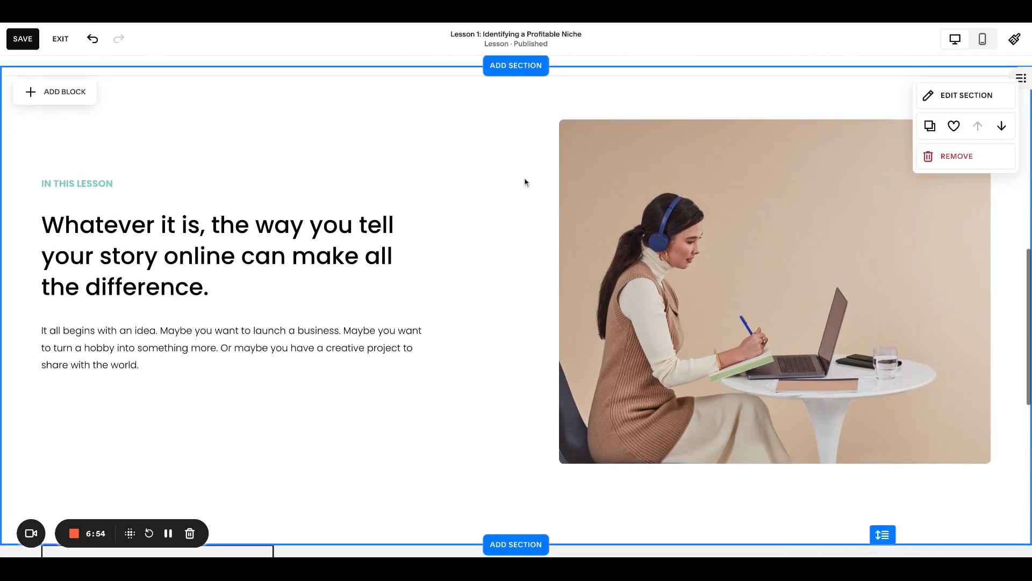
Step: Open the lesson content section's settings, look through its format, background and color options, and close them
{"action": "left_click", "coordinate": [962, 95]}
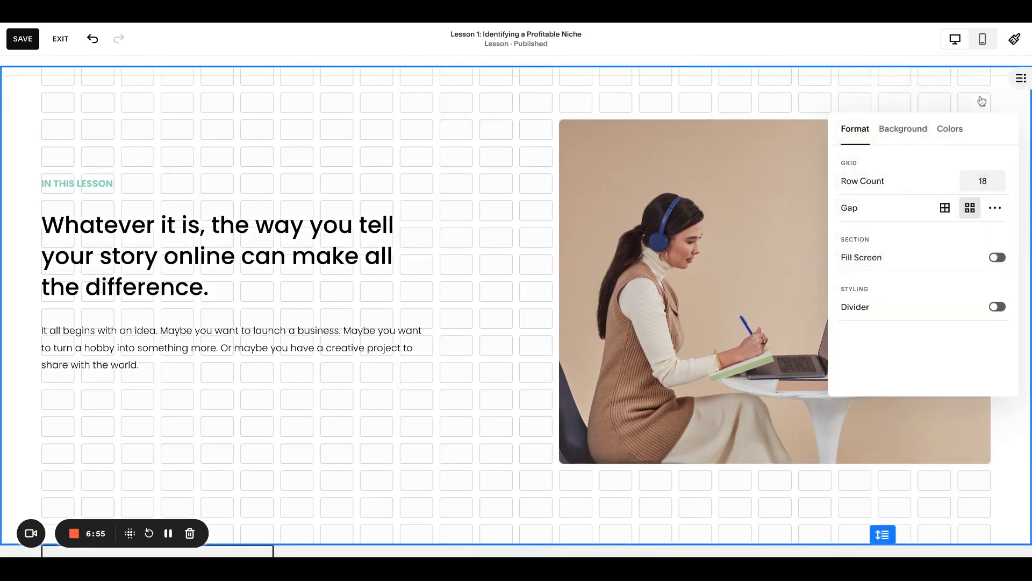
{"action": "left_click", "coordinate": [900, 130]}
{"action": "left_click", "coordinate": [950, 130]}
{"action": "left_click", "coordinate": [860, 130]}
{"action": "left_click", "coordinate": [776, 93]}
Step: Reduce the height of the lesson content section by one grid row
{"action": "left_click_drag", "start_coordinate": [883, 534], "coordinate": [882, 509]}
{"action": "scroll", "coordinate": [544, 348], "scroll_direction": "up", "scroll_amount": 2}
{"action": "scroll", "coordinate": [544, 349], "scroll_direction": "down", "scroll_amount": 1}
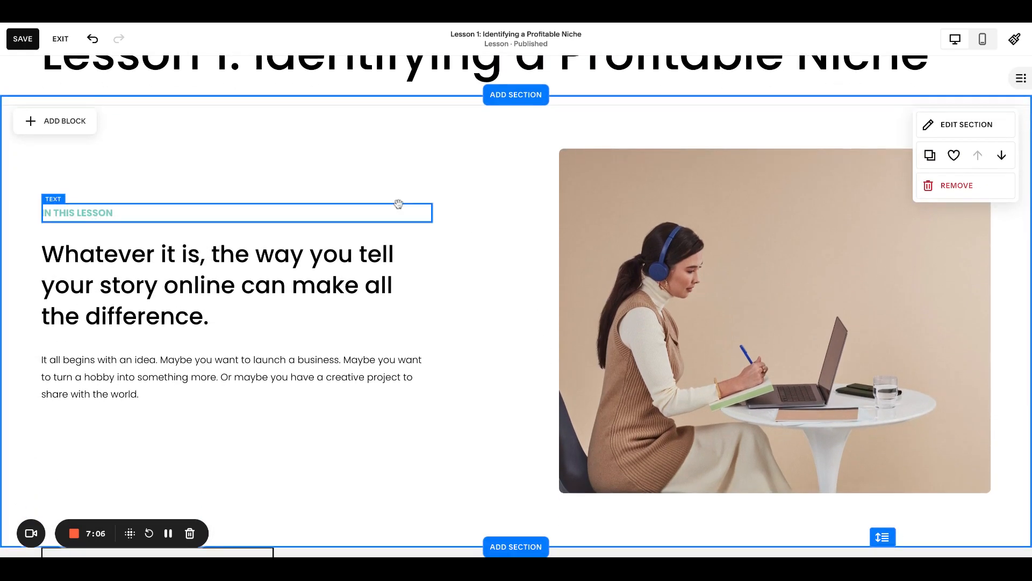
Step: Review the lesson page from the video and title through the lesson content to the download and resources section
{"action": "scroll", "coordinate": [398, 203], "scroll_direction": "up", "scroll_amount": 3}
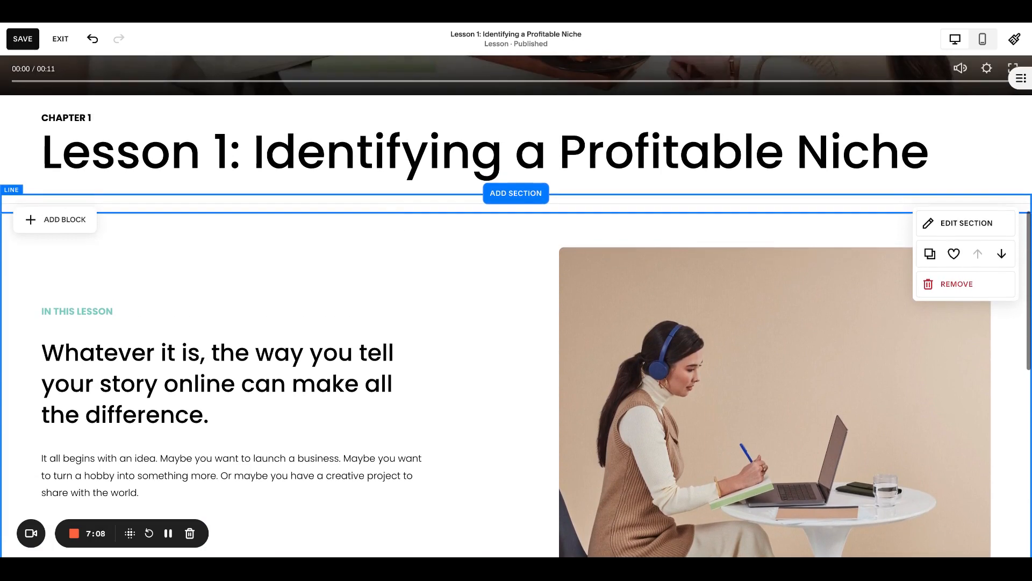
{"action": "scroll", "coordinate": [398, 204], "scroll_direction": "down", "scroll_amount": 1}
{"action": "scroll", "coordinate": [399, 203], "scroll_direction": "down", "scroll_amount": 2}
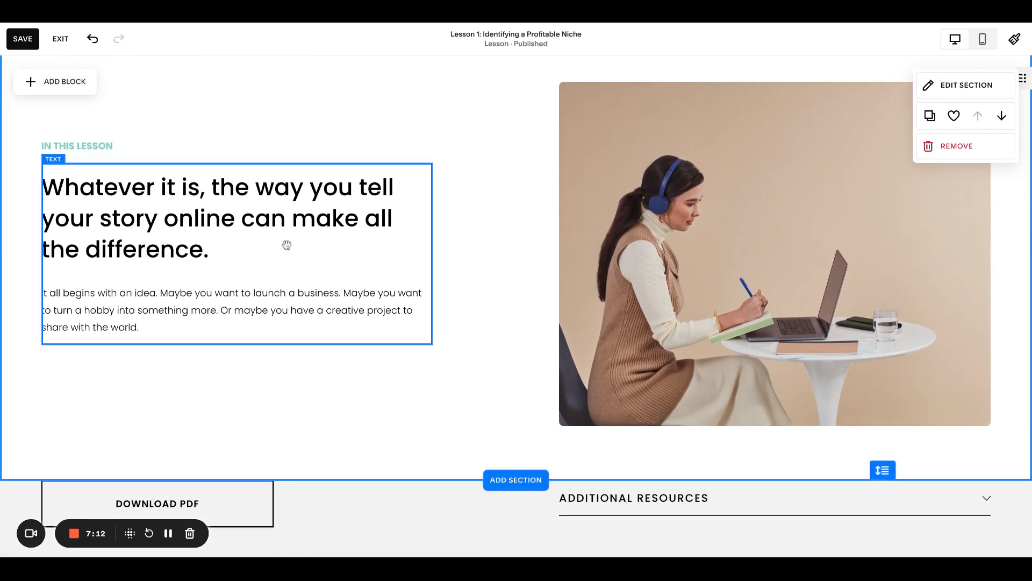
{"action": "scroll", "coordinate": [659, 205], "scroll_direction": "up", "scroll_amount": 5}
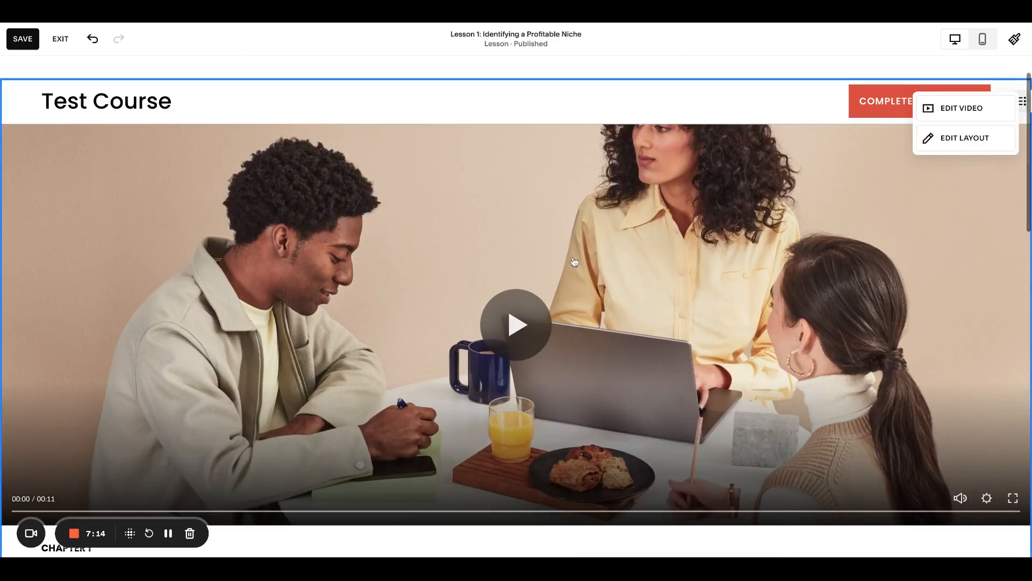
{"action": "scroll", "coordinate": [328, 204], "scroll_direction": "down", "scroll_amount": 4}
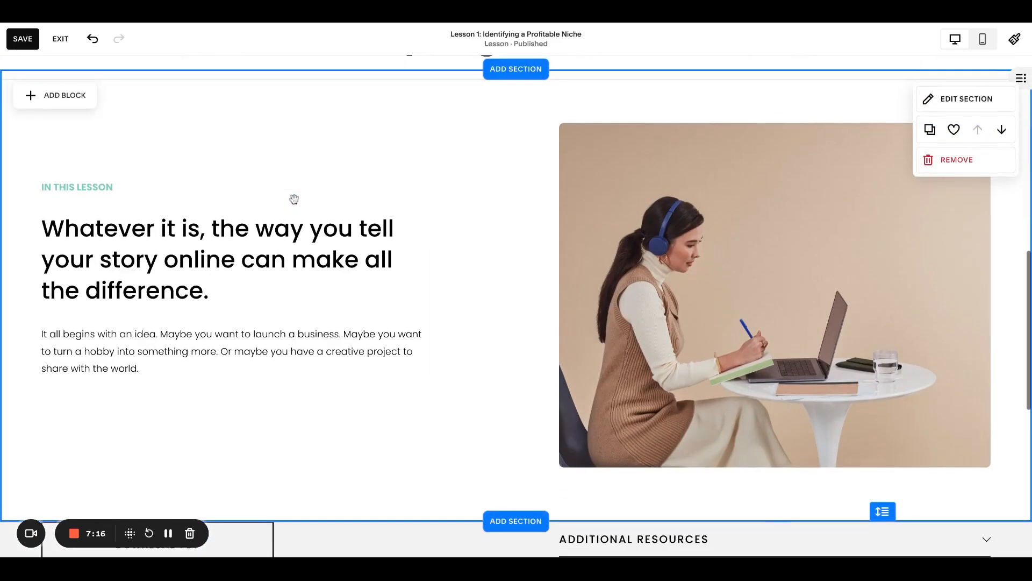
{"action": "scroll", "coordinate": [293, 201], "scroll_direction": "up", "scroll_amount": 5}
{"action": "scroll", "coordinate": [495, 281], "scroll_direction": "down", "scroll_amount": 5}
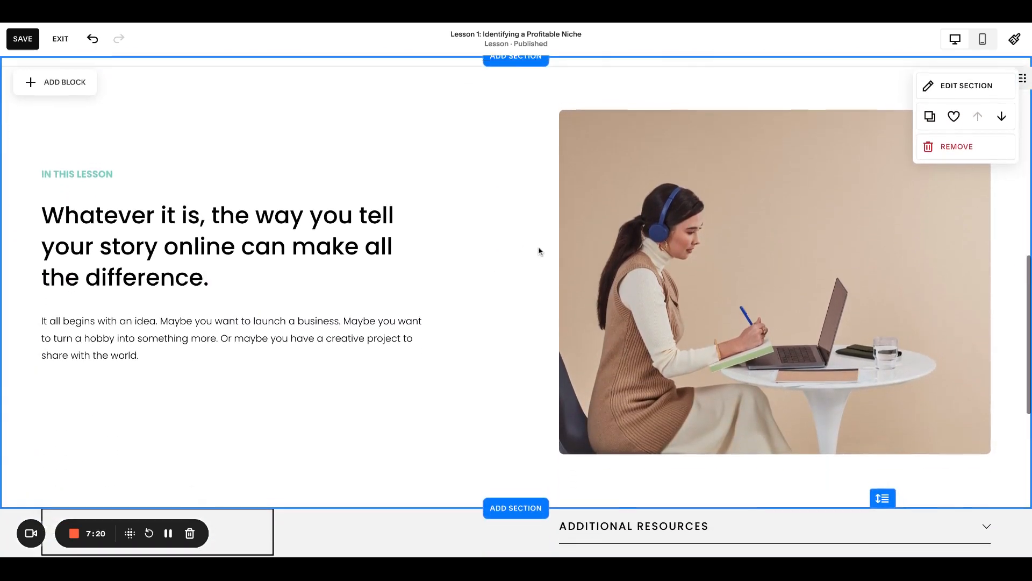
{"action": "scroll", "coordinate": [537, 250], "scroll_direction": "up", "scroll_amount": 3}
{"action": "scroll", "coordinate": [510, 220], "scroll_direction": "down", "scroll_amount": 3}
{"action": "scroll", "coordinate": [511, 220], "scroll_direction": "down", "scroll_amount": 2}
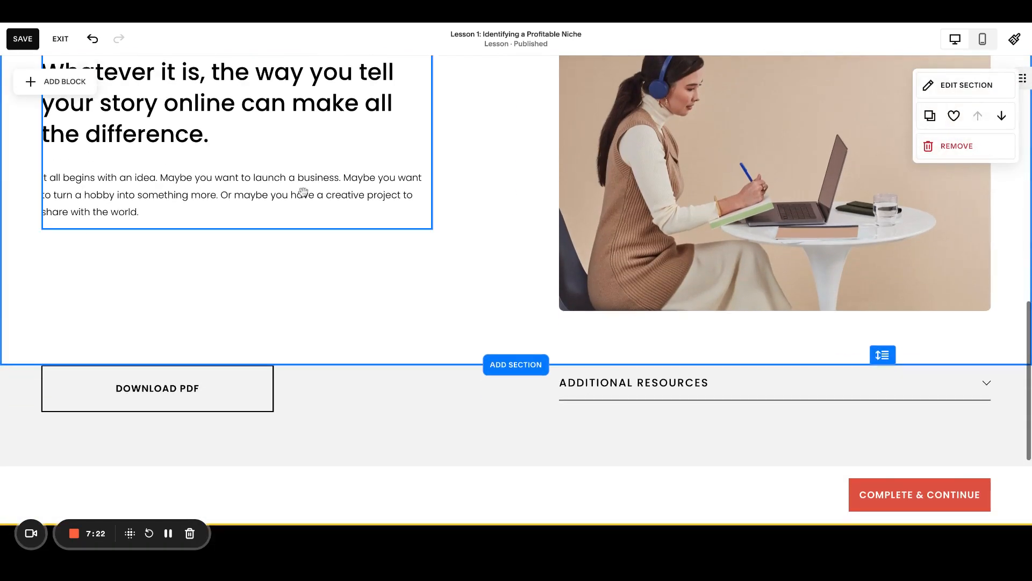
{"action": "scroll", "coordinate": [376, 258], "scroll_direction": "up", "scroll_amount": 2}
{"action": "scroll", "coordinate": [739, 208], "scroll_direction": "down", "scroll_amount": 2}
{"action": "scroll", "coordinate": [739, 209], "scroll_direction": "down", "scroll_amount": 3}
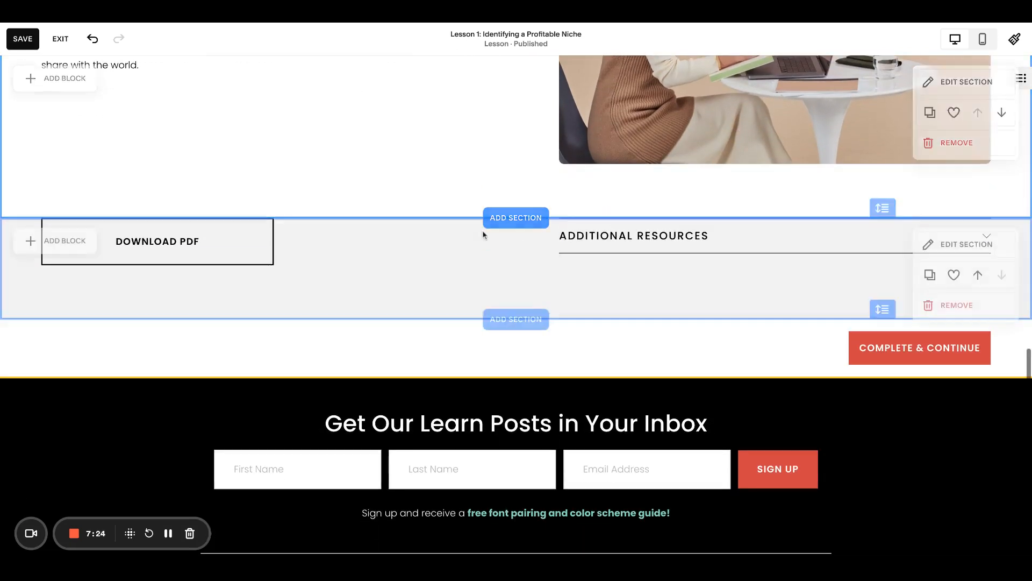
Step: Extend the Additional Resources accordion block downward by one grid row and align its content to the vertical middle
{"action": "left_click", "coordinate": [656, 245]}
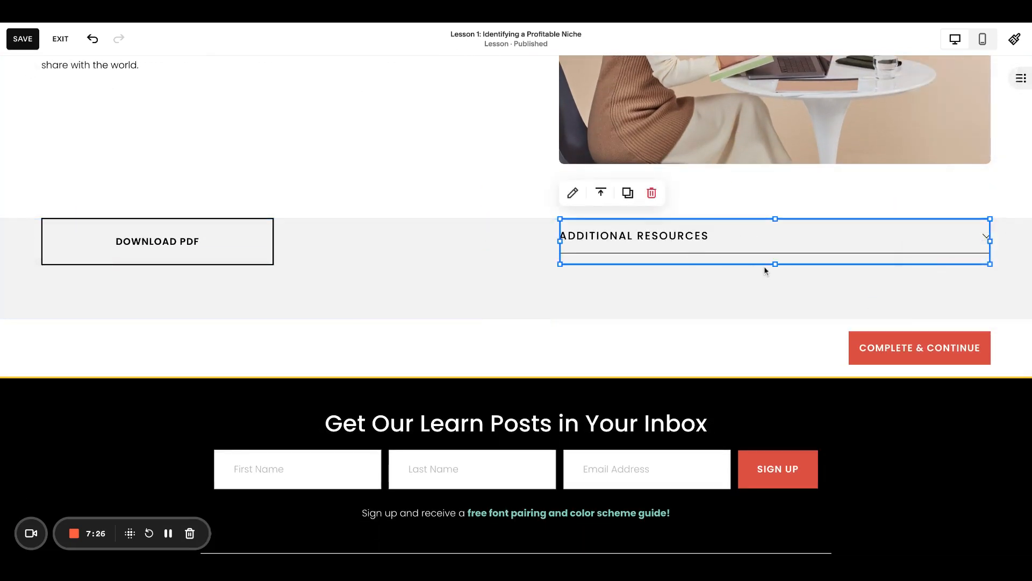
{"action": "left_click_drag", "start_coordinate": [763, 266], "coordinate": [767, 286]}
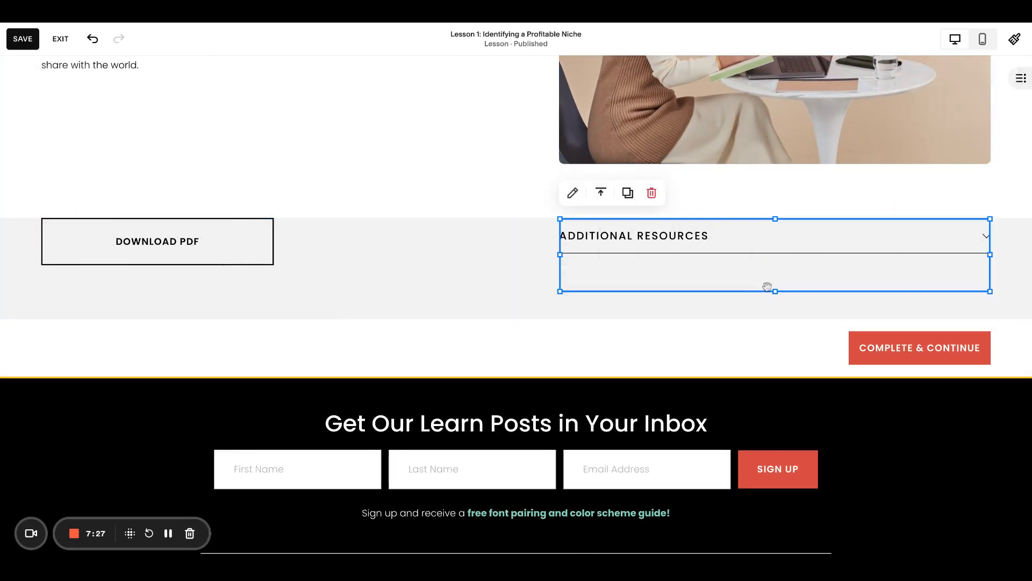
{"action": "left_click", "coordinate": [602, 193]}
{"action": "left_click", "coordinate": [602, 219]}
{"action": "left_click", "coordinate": [699, 302]}
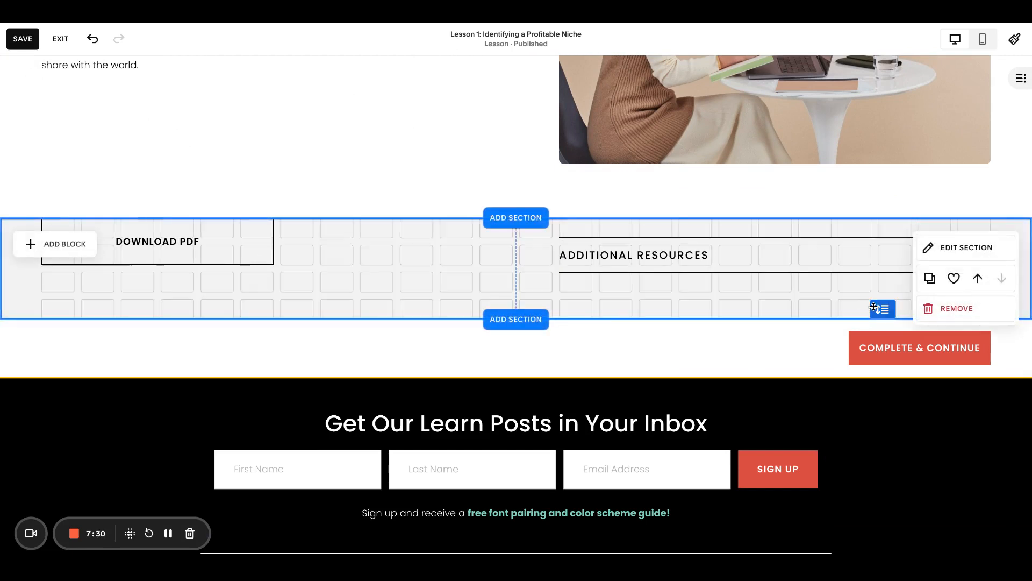
Step: Shorten the gray resources section by one grid row and move the Download PDF button down one row
{"action": "left_click", "coordinate": [874, 307]}
{"action": "left_click", "coordinate": [171, 260]}
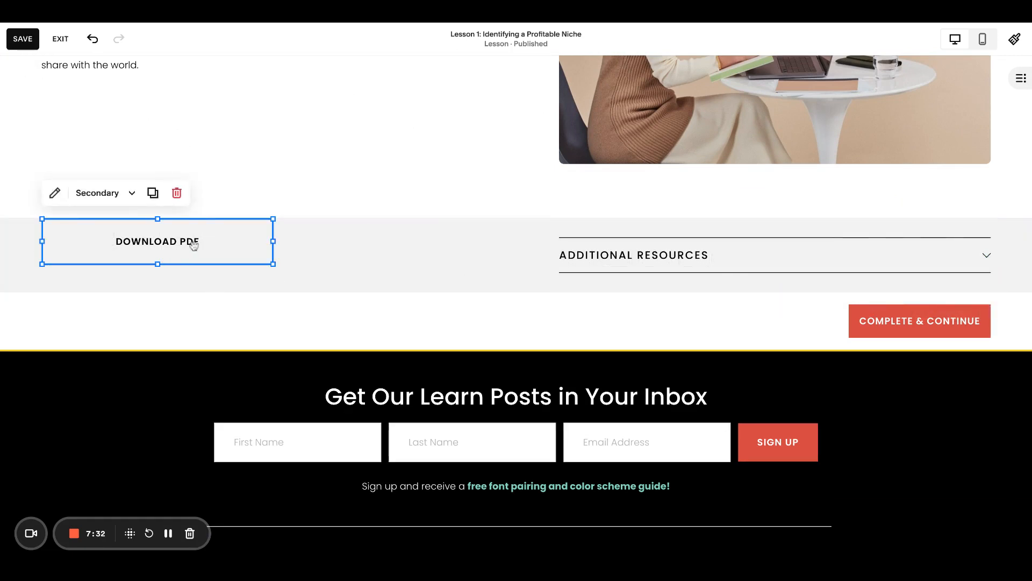
{"action": "left_click_drag", "start_coordinate": [194, 245], "coordinate": [194, 246]}
{"action": "left_click", "coordinate": [508, 277]}
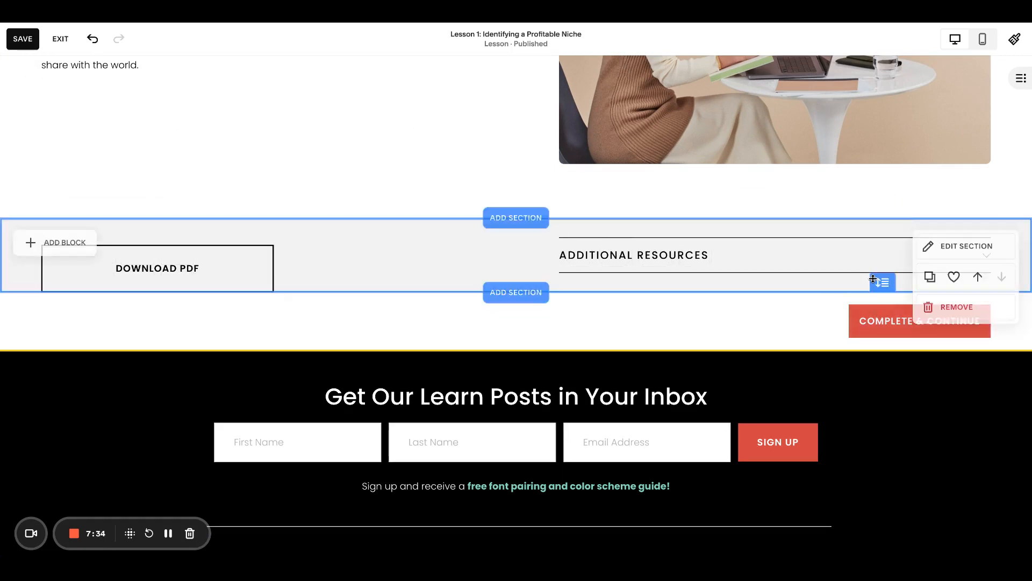
Step: Make the gray resources section one grid row taller and stretch the Additional Resources accordion block to its full height
{"action": "left_click_drag", "start_coordinate": [879, 276], "coordinate": [877, 280]}
{"action": "left_click", "coordinate": [808, 276]}
{"action": "left_click_drag", "start_coordinate": [777, 292], "coordinate": [776, 315]}
{"action": "left_click", "coordinate": [472, 272]}
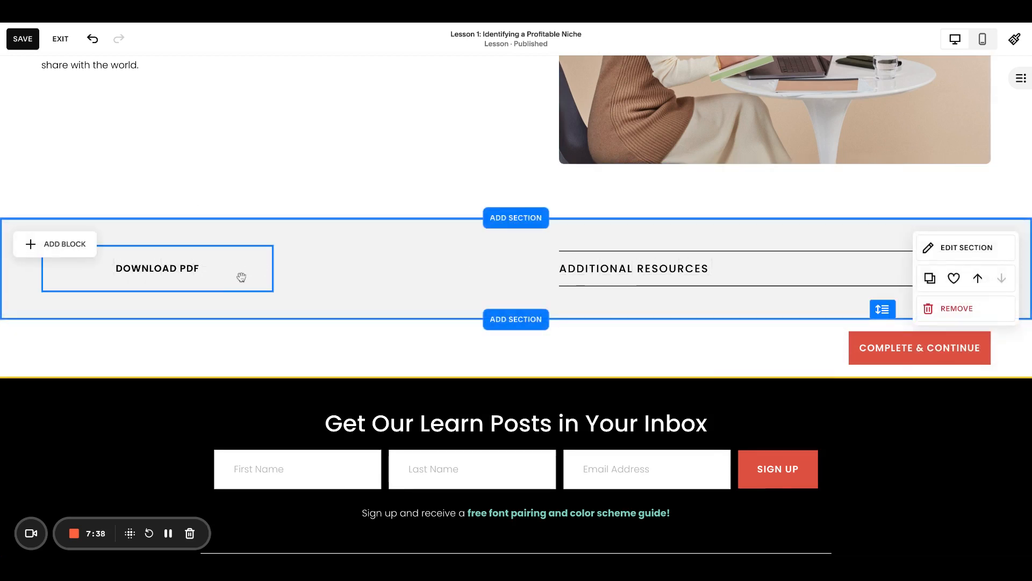
{"action": "left_click", "coordinate": [601, 278]}
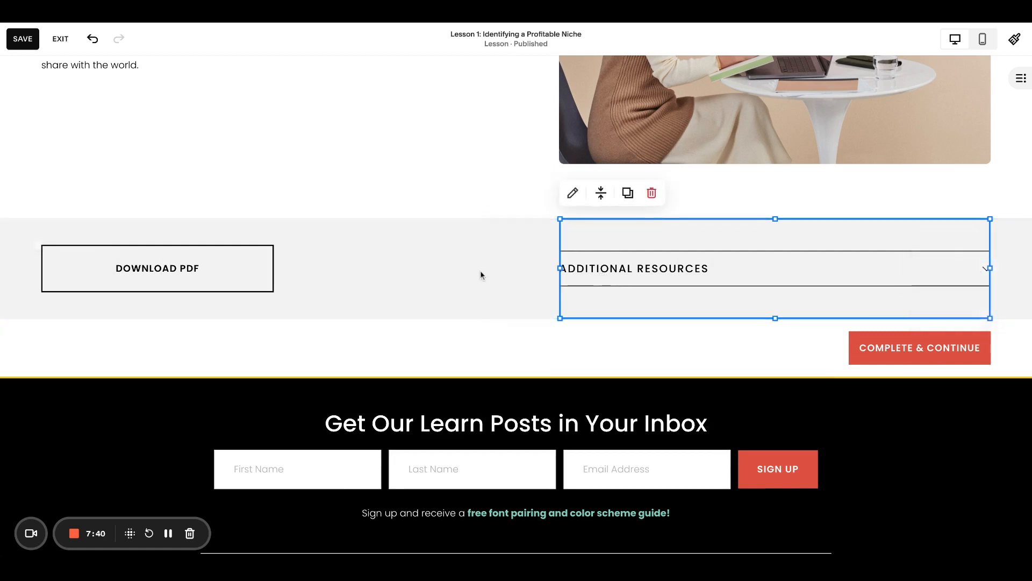
Step: Try placing a duplicate of the Download PDF button beside the original in the gray section, and remove the copy
{"action": "left_click", "coordinate": [479, 270]}
{"action": "left_click", "coordinate": [202, 270]}
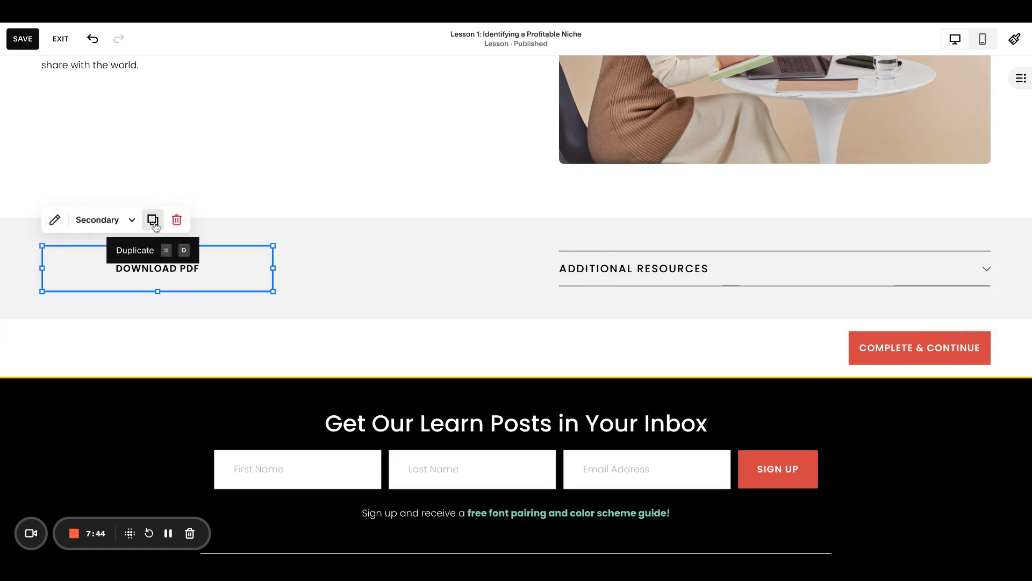
{"action": "left_click", "coordinate": [155, 225]}
{"action": "left_click_drag", "start_coordinate": [230, 287], "coordinate": [387, 287]}
{"action": "key", "text": "Delete"}
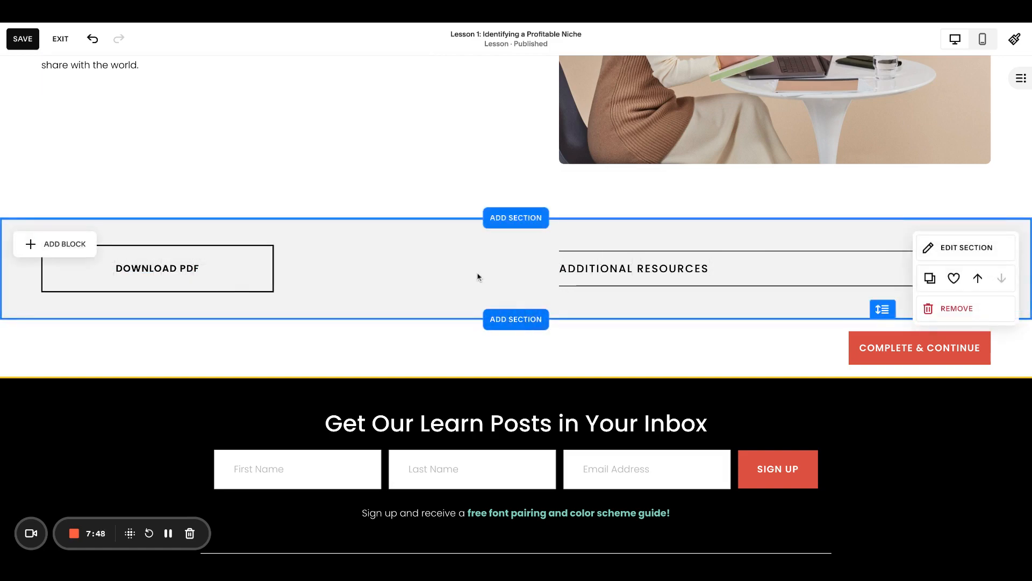
Step: Save the changes to the Lesson 1 page and exit editing
{"action": "scroll", "coordinate": [478, 277], "scroll_direction": "up", "scroll_amount": 12}
{"action": "scroll", "coordinate": [478, 277], "scroll_direction": "down", "scroll_amount": 10}
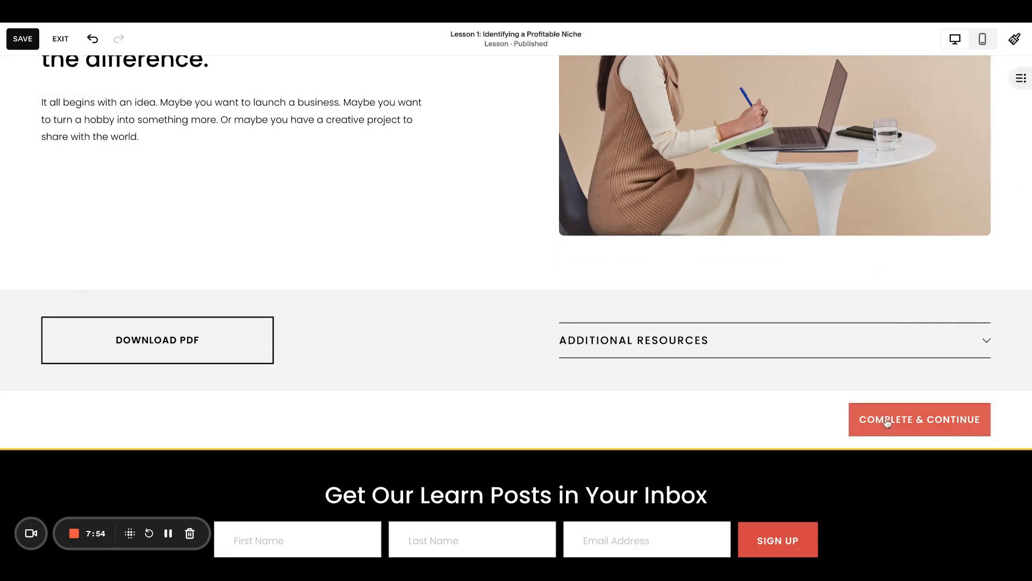
{"action": "left_click", "coordinate": [23, 42]}
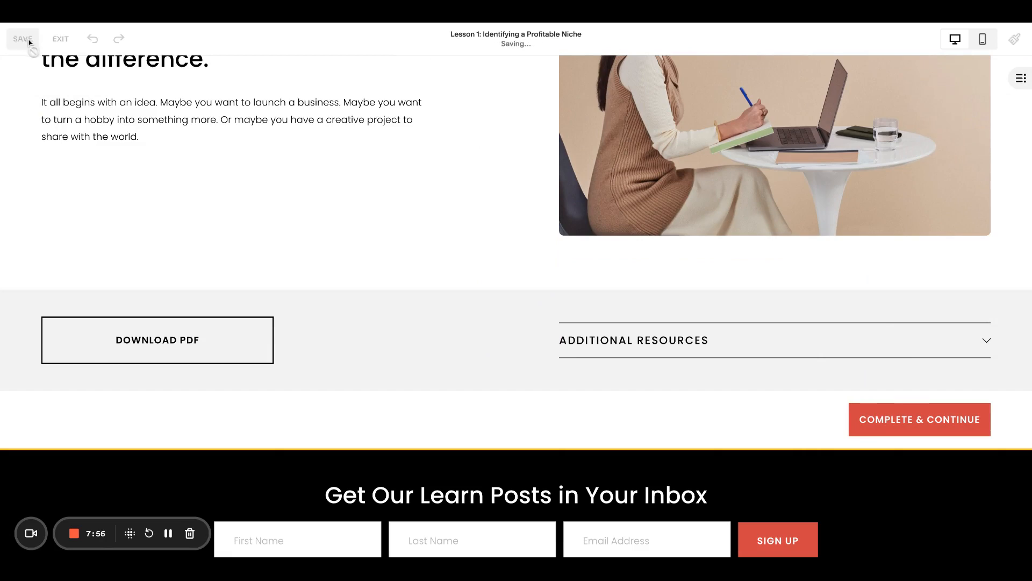
{"action": "left_click", "coordinate": [58, 43]}
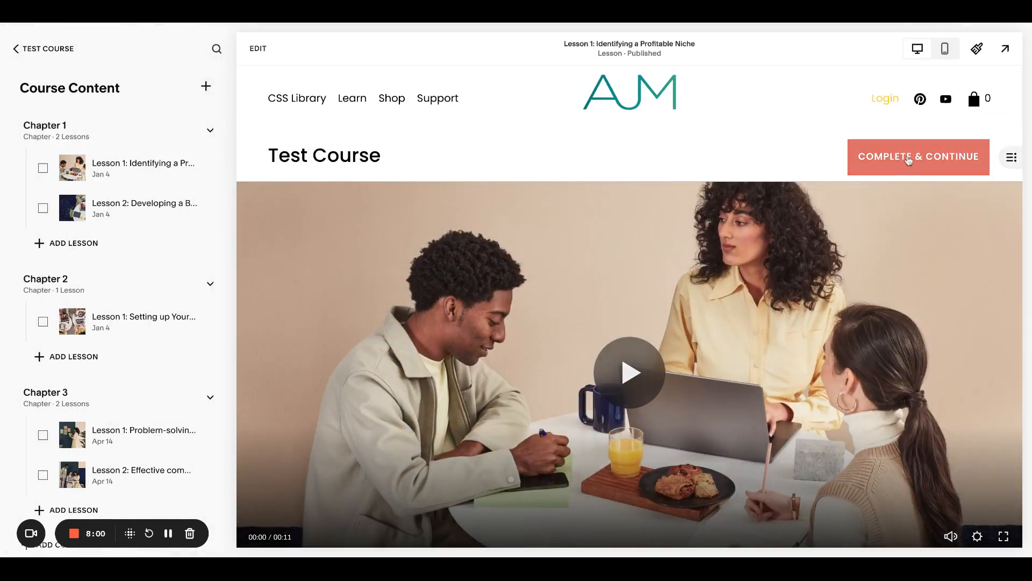
Step: Preview Chapter 1's Lesson 2, return to Lesson 1, and open the options available for that lesson
{"action": "left_click", "coordinate": [161, 218]}
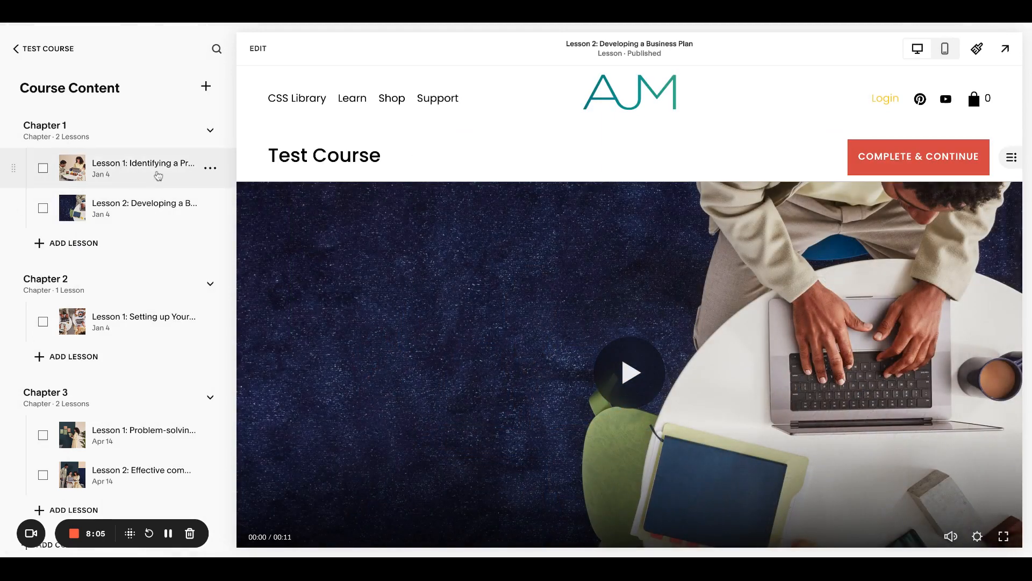
{"action": "left_click", "coordinate": [156, 172]}
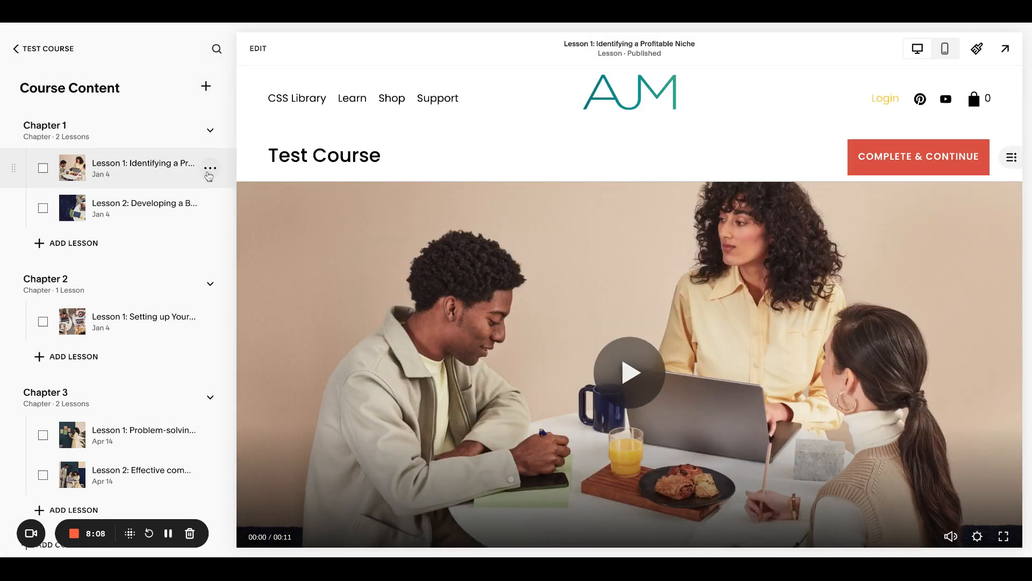
{"action": "left_click", "coordinate": [211, 170]}
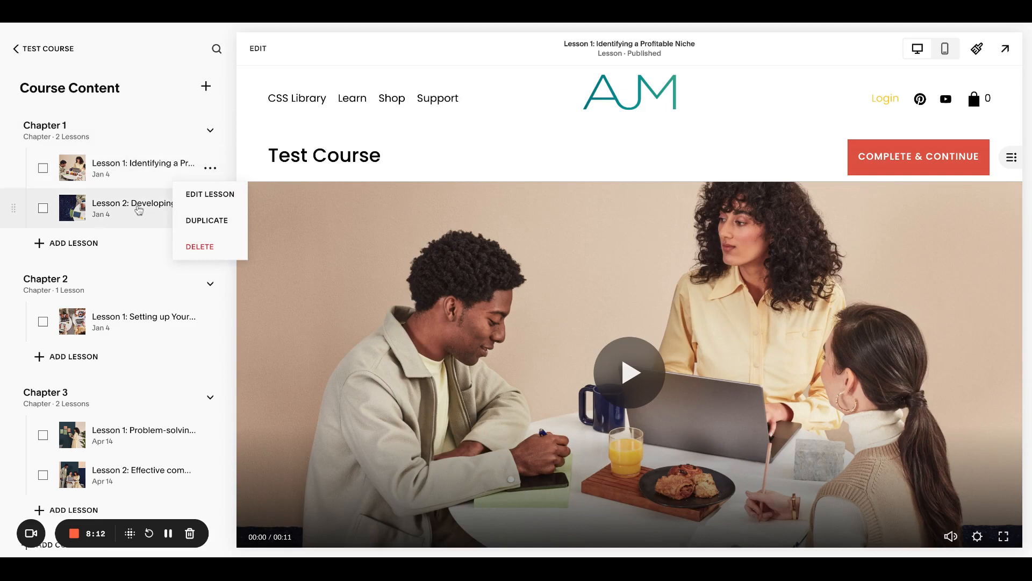
Step: Swap Chapter 1's two lessons and restore their order, and move Lesson 2: Developing a Business Plan to the end of Chapter 2
{"action": "left_click_drag", "start_coordinate": [138, 208], "coordinate": [137, 156]}
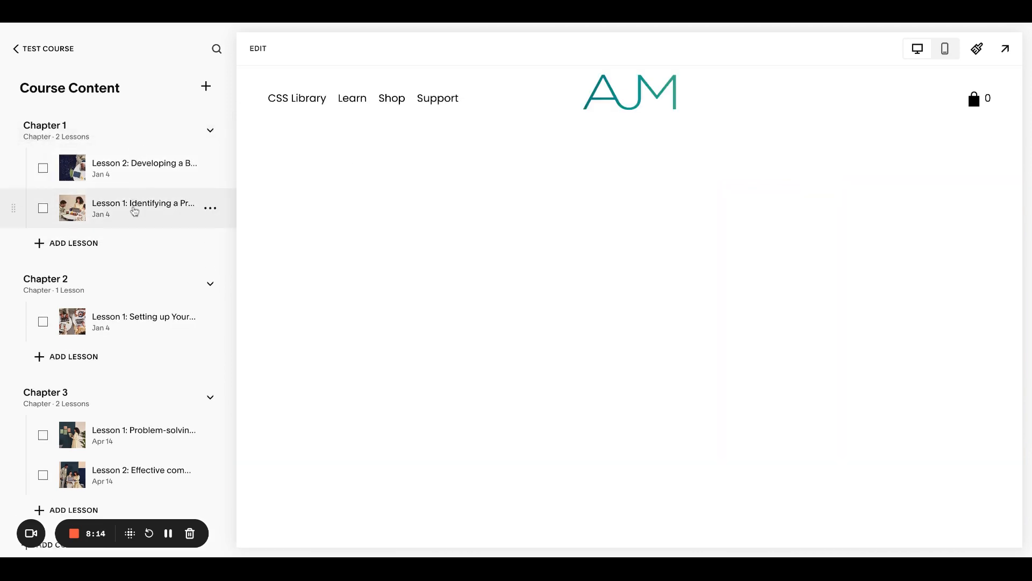
{"action": "left_click_drag", "start_coordinate": [135, 210], "coordinate": [134, 164]}
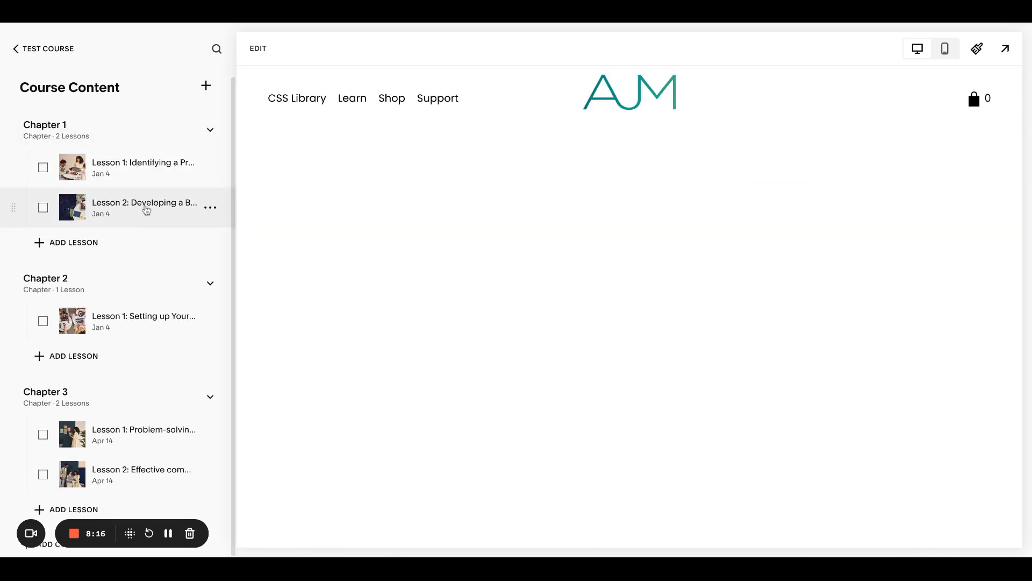
{"action": "mouse_move", "coordinate": [146, 211]}
{"action": "left_mouse_down"}
{"action": "mouse_move", "coordinate": [147, 314]}
{"action": "mouse_move", "coordinate": [143, 209]}
{"action": "left_mouse_up"}
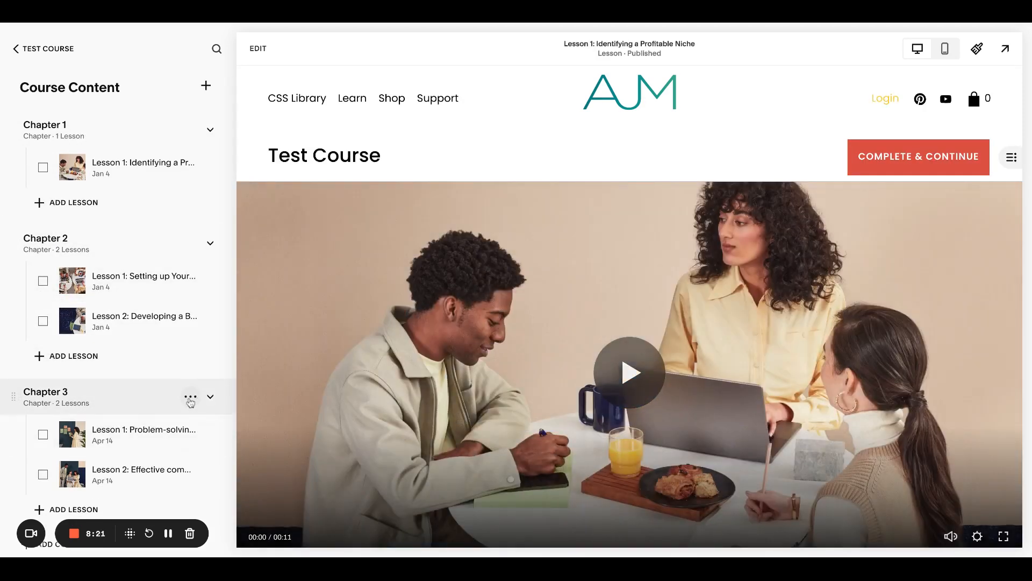
Step: Delete Chapter 3 and its lessons from the course content
{"action": "left_click", "coordinate": [190, 398]}
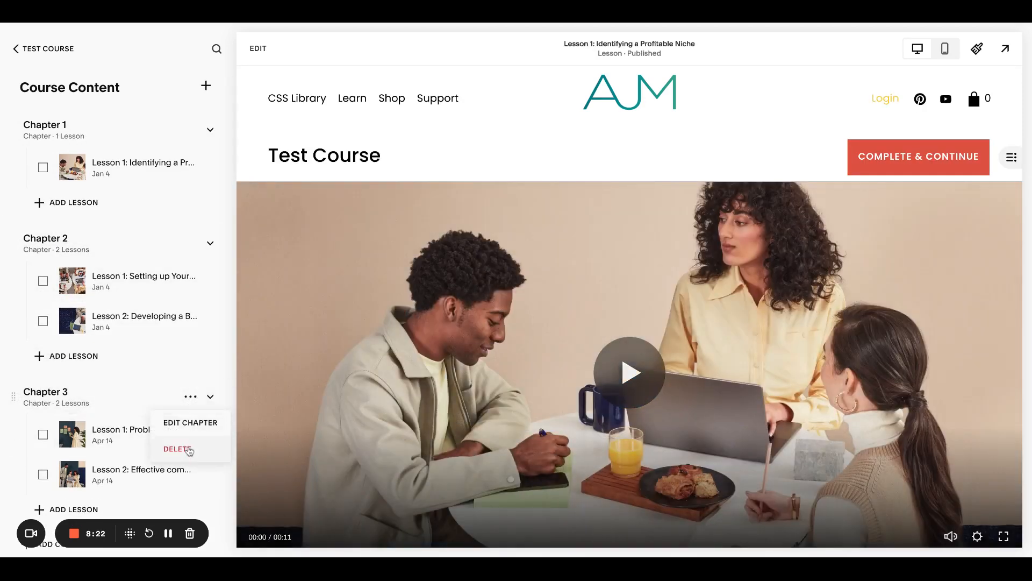
{"action": "left_click", "coordinate": [189, 450]}
{"action": "left_click", "coordinate": [583, 320]}
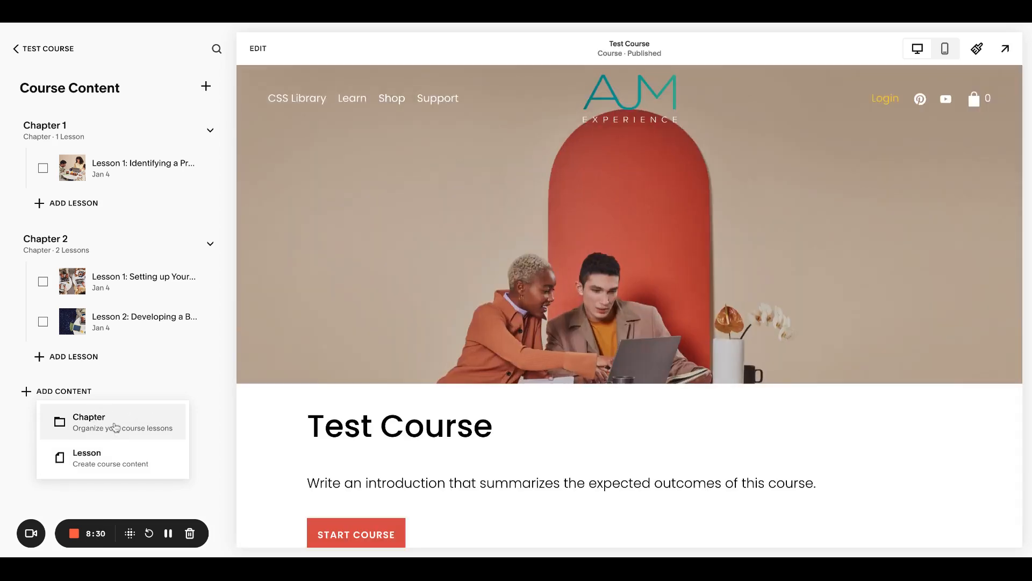
{"action": "left_click", "coordinate": [209, 445]}
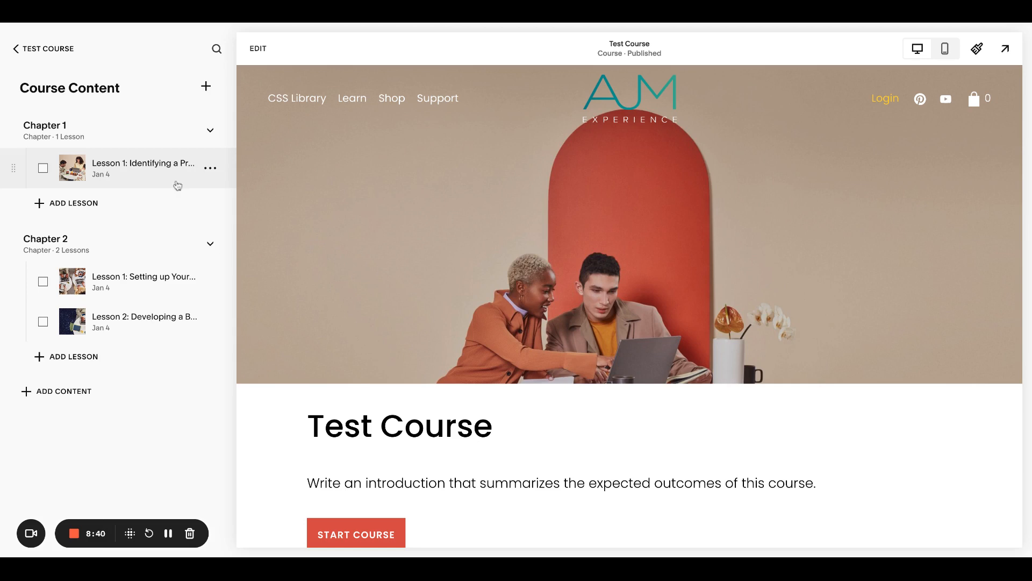
Step: Open Lesson 1 in Chapter 1 and review its content down to the resources section
{"action": "left_click", "coordinate": [123, 173]}
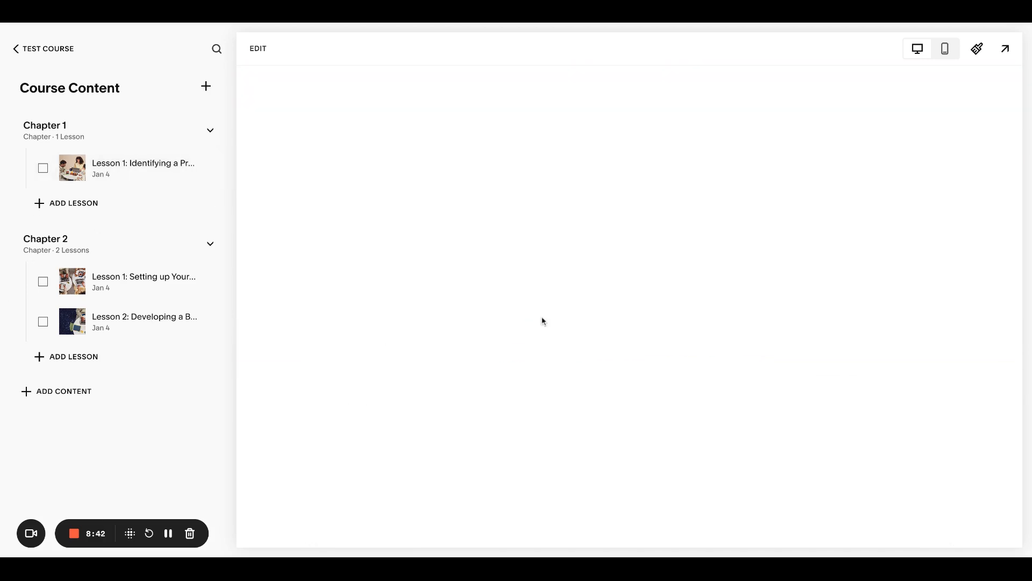
{"action": "scroll", "coordinate": [541, 320], "scroll_direction": "down", "scroll_amount": 10}
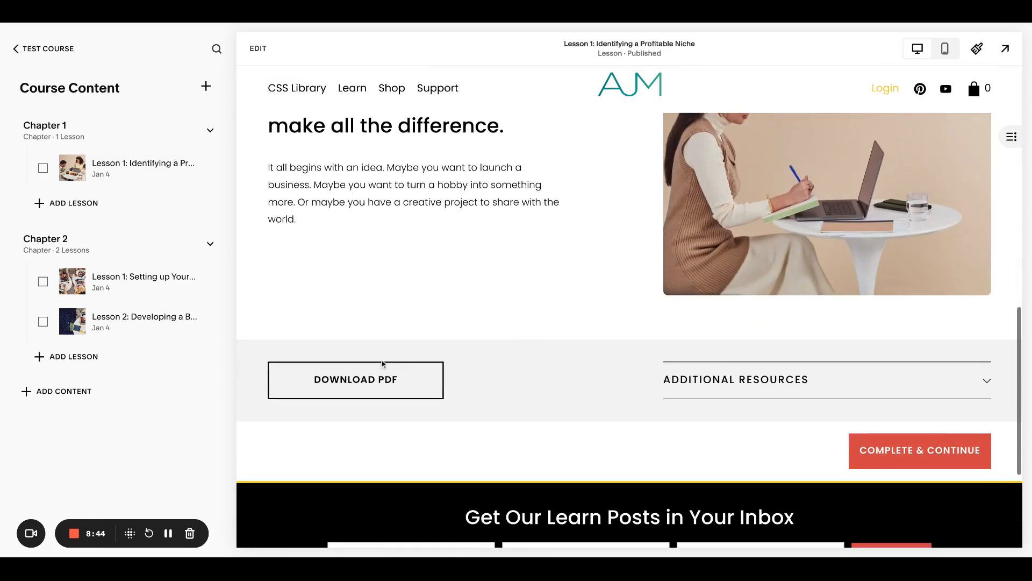
{"action": "scroll", "coordinate": [746, 215], "scroll_direction": "up", "scroll_amount": 3}
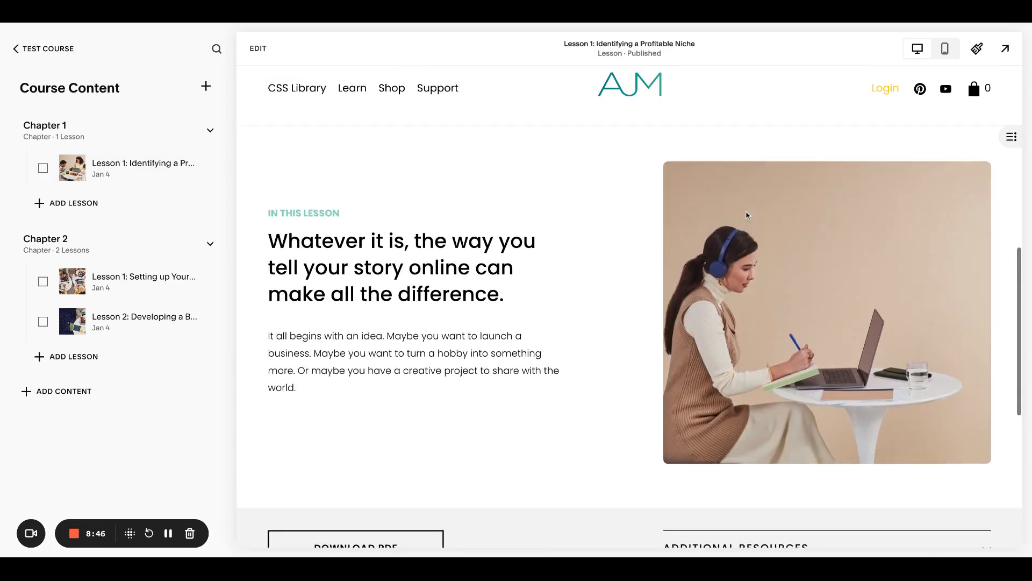
{"action": "scroll", "coordinate": [746, 215], "scroll_direction": "down", "scroll_amount": 2}
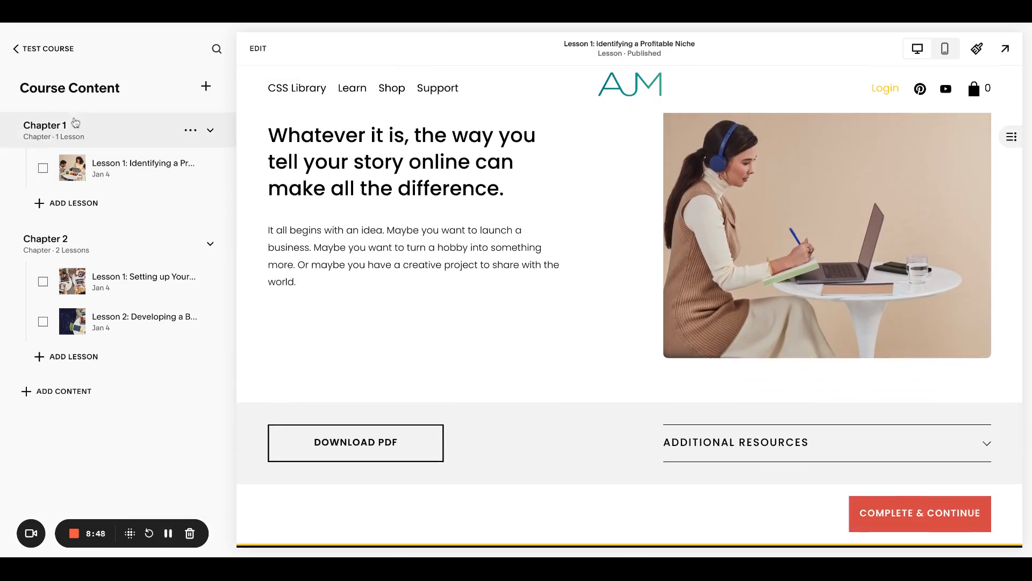
Step: Open the Test Course overview page for editing and bring up the settings of its banner image section
{"action": "left_click", "coordinate": [57, 50]}
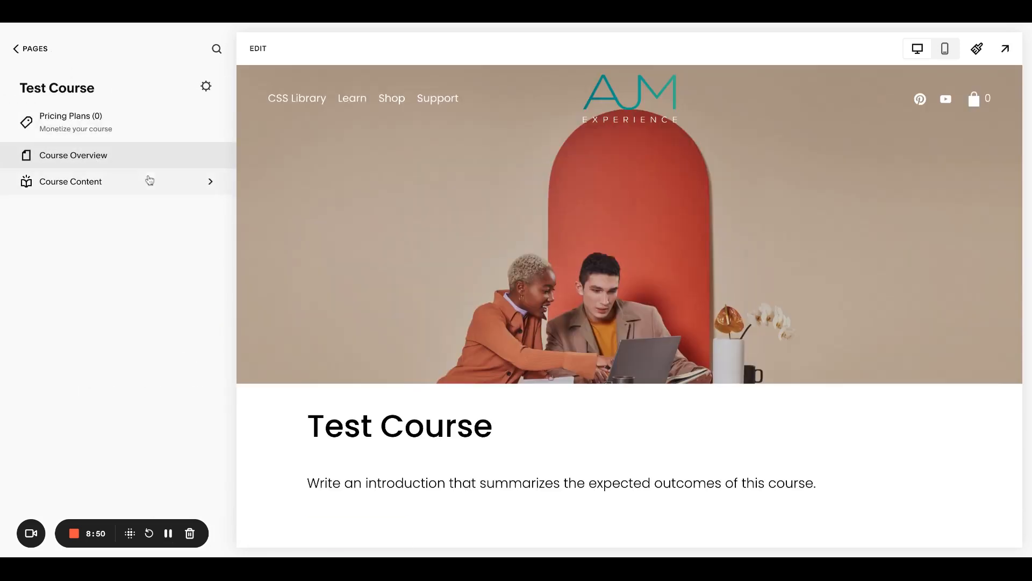
{"action": "left_click", "coordinate": [268, 46]}
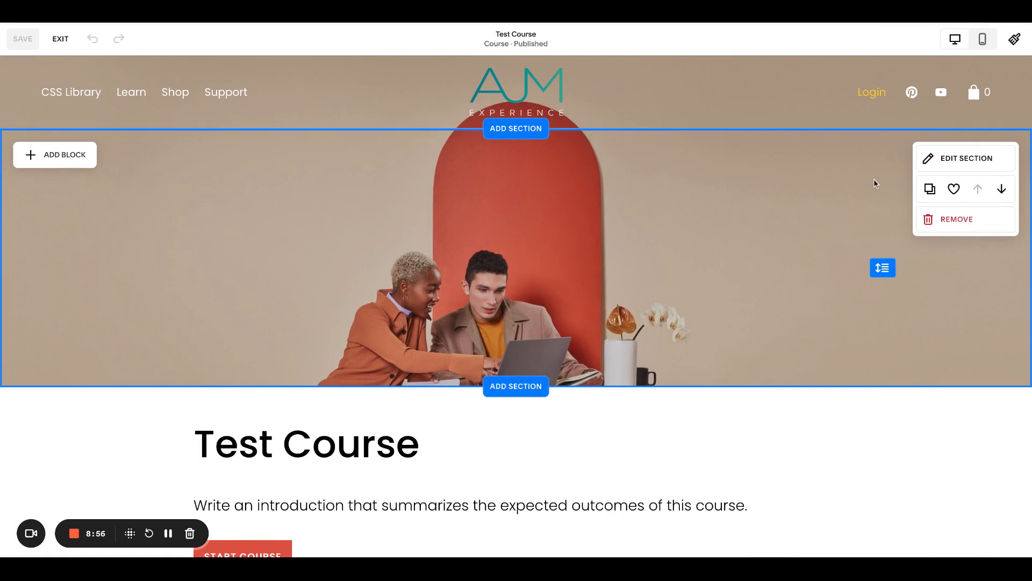
{"action": "left_click", "coordinate": [939, 160]}
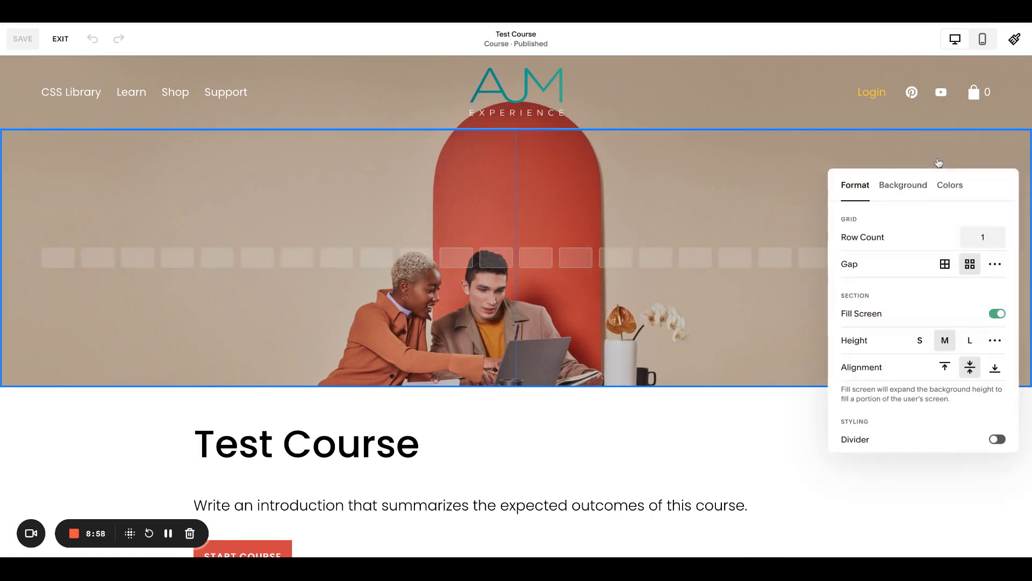
Step: Compare the banner section's Large and Medium heights, ending on Medium, and review its background image options
{"action": "left_click", "coordinate": [967, 339]}
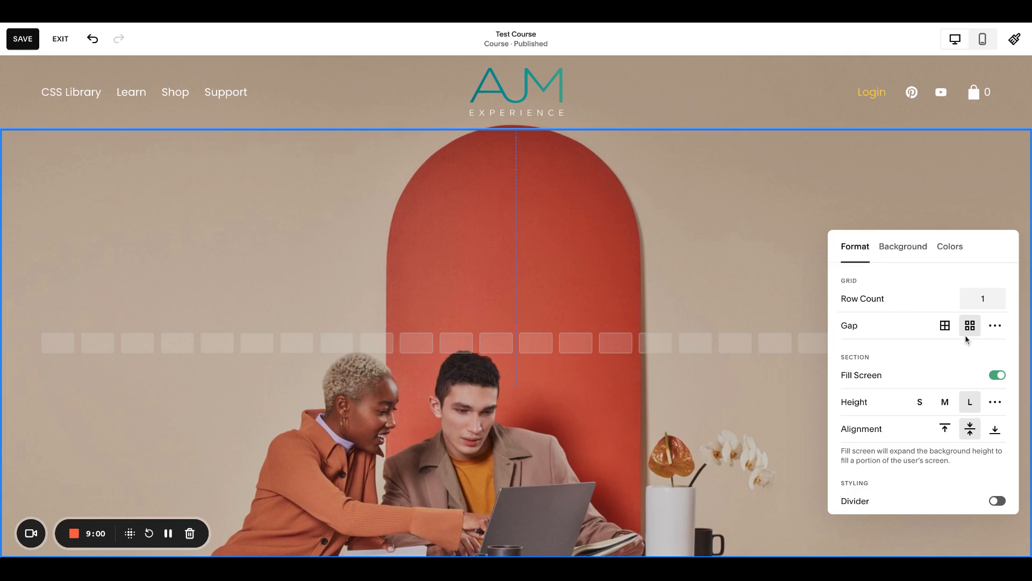
{"action": "left_click", "coordinate": [952, 405]}
{"action": "left_click", "coordinate": [905, 199]}
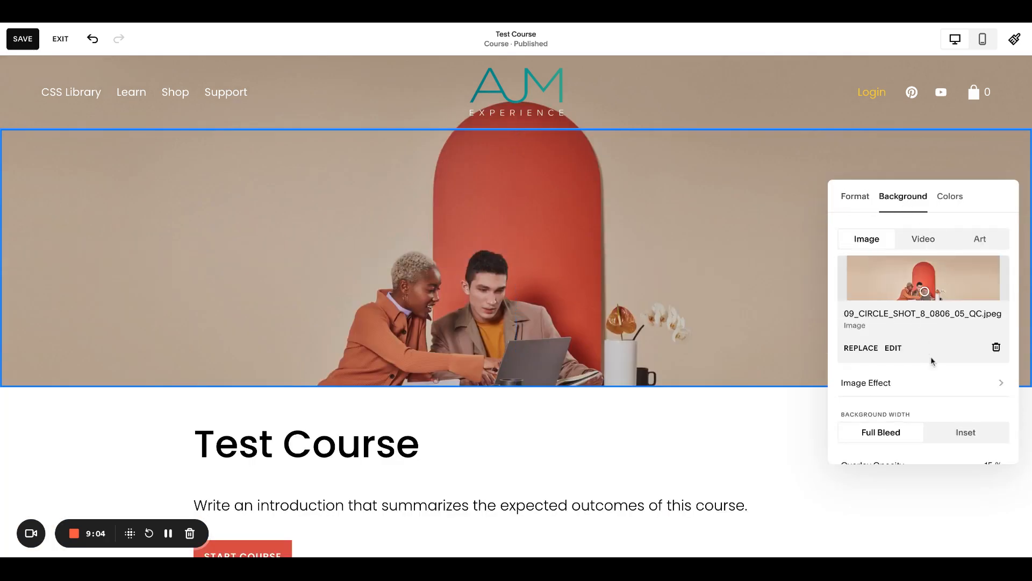
{"action": "scroll", "coordinate": [955, 339], "scroll_direction": "down", "scroll_amount": 1}
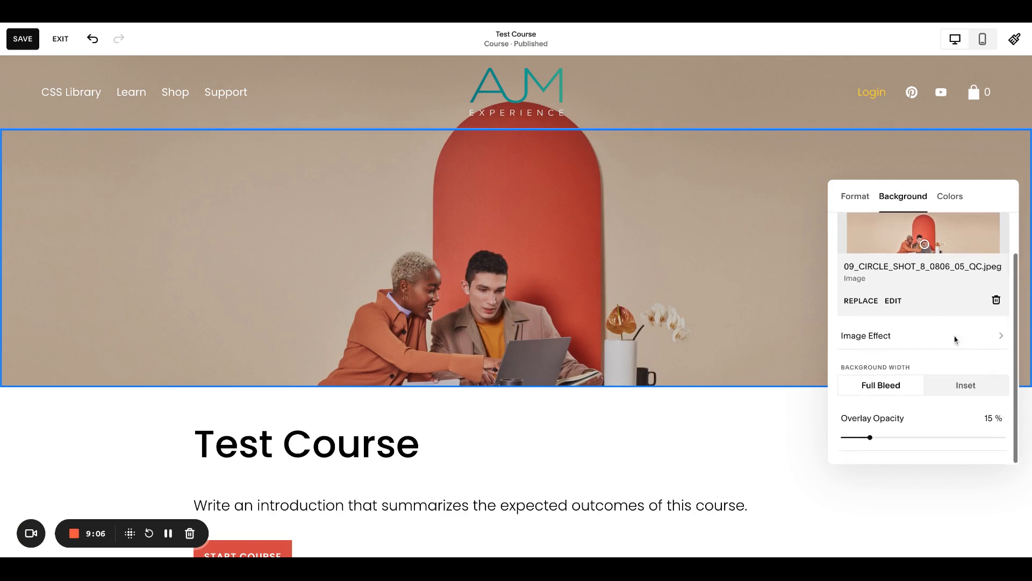
{"action": "scroll", "coordinate": [956, 323], "scroll_direction": "up", "scroll_amount": 1}
{"action": "left_click", "coordinate": [708, 227]}
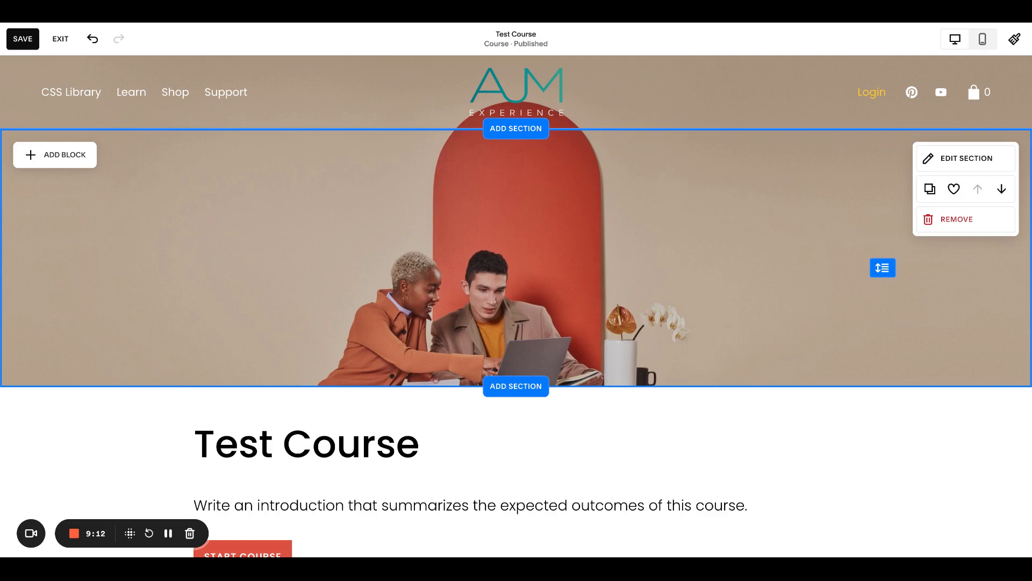
Step: Review the course overview page from the title, progress bar and chapter list down to the teal text-and-image section
{"action": "scroll", "coordinate": [426, 207], "scroll_direction": "down", "scroll_amount": 5}
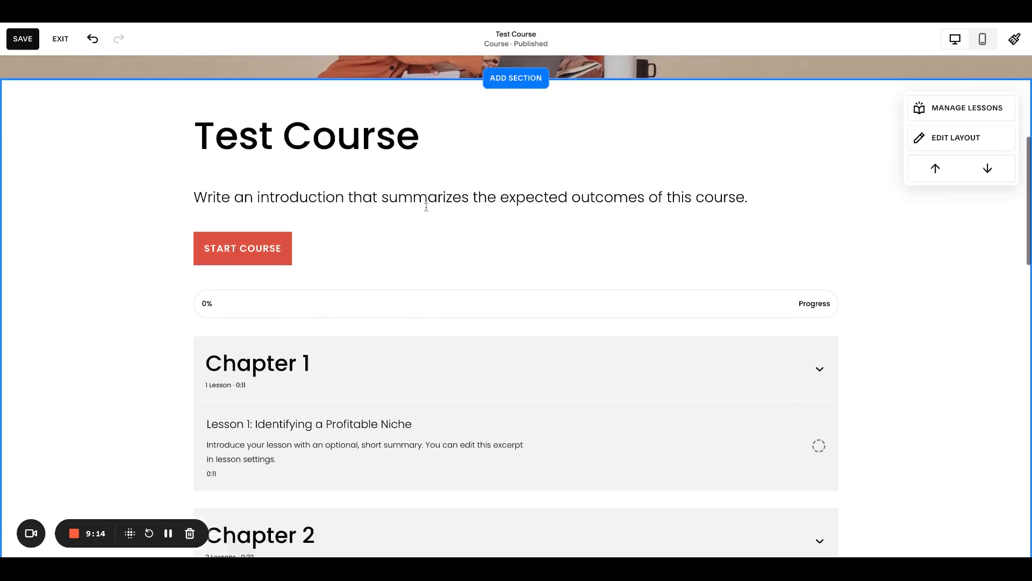
{"action": "scroll", "coordinate": [426, 207], "scroll_direction": "down", "scroll_amount": 9}
{"action": "scroll", "coordinate": [426, 207], "scroll_direction": "up", "scroll_amount": 7}
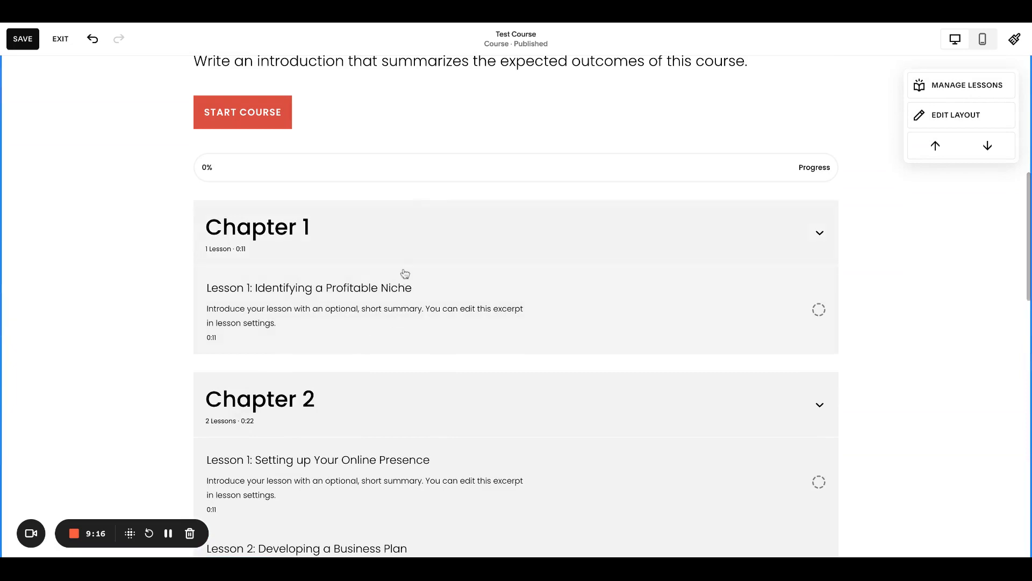
{"action": "scroll", "coordinate": [405, 273], "scroll_direction": "up", "scroll_amount": 1}
{"action": "scroll", "coordinate": [367, 165], "scroll_direction": "up", "scroll_amount": 1}
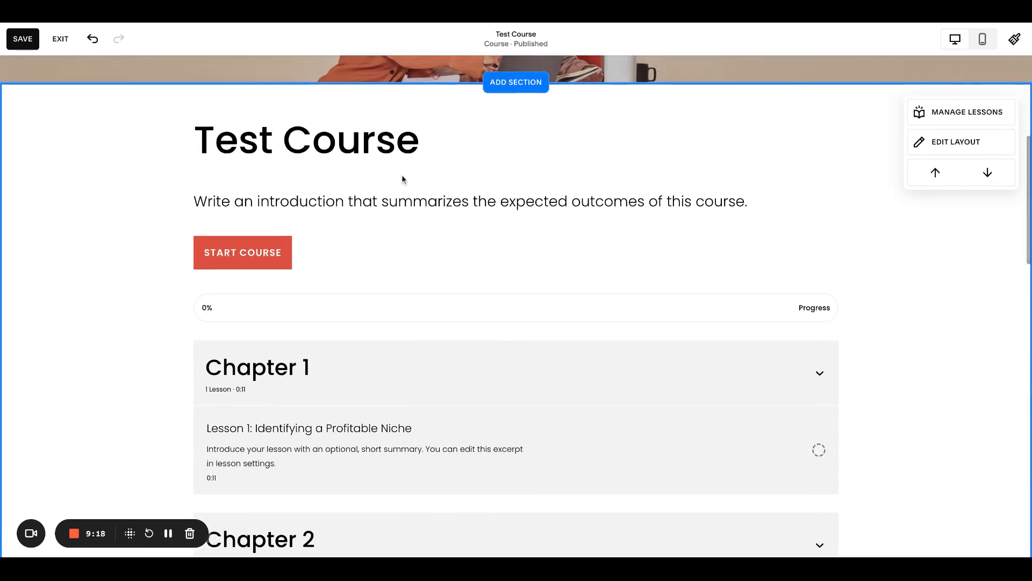
{"action": "scroll", "coordinate": [401, 179], "scroll_direction": "down", "scroll_amount": 8}
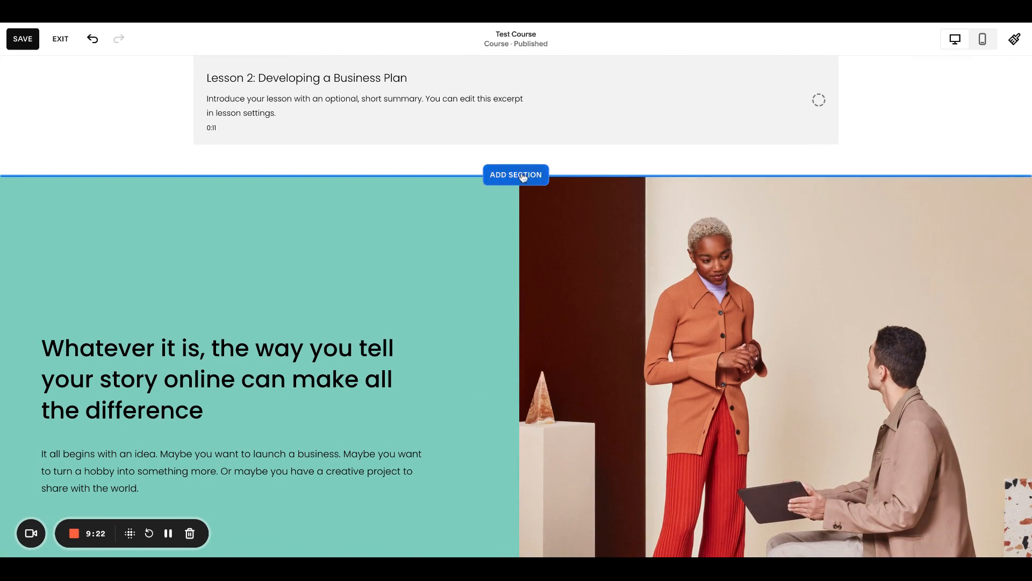
{"action": "scroll", "coordinate": [523, 177], "scroll_direction": "down", "scroll_amount": 1}
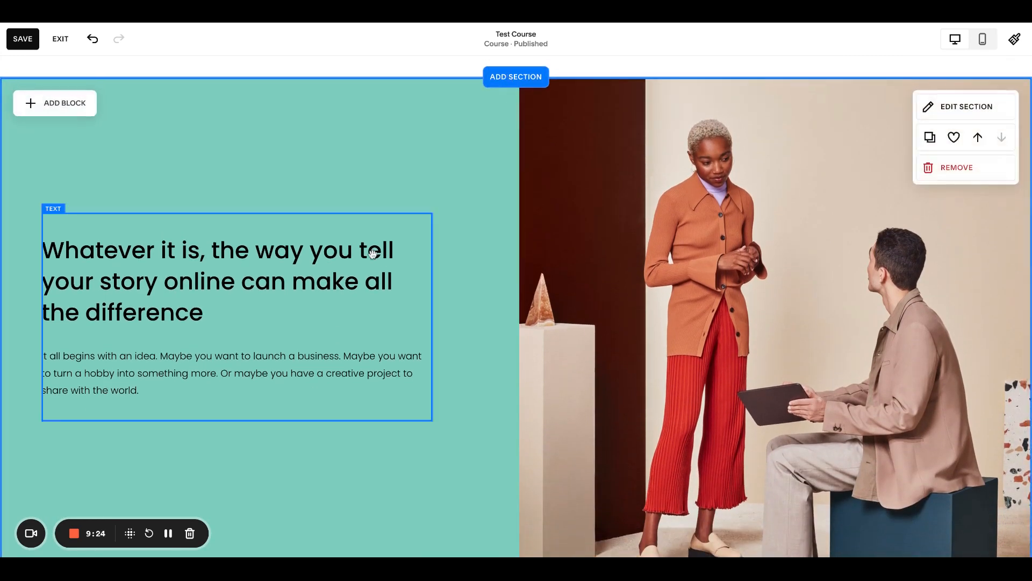
{"action": "scroll", "coordinate": [671, 257], "scroll_direction": "down", "scroll_amount": 2}
Step: Shorten the image in the teal section by about five grid rows from its lower edge and reduce the section height to match
{"action": "left_click", "coordinate": [249, 291]}
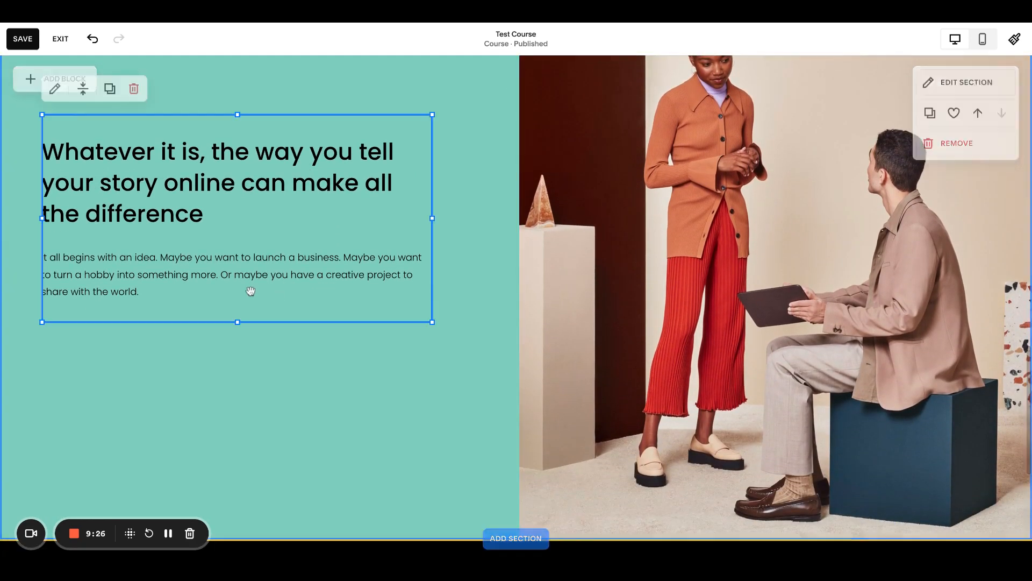
{"action": "left_click", "coordinate": [691, 417]}
{"action": "left_click_drag", "start_coordinate": [778, 540], "coordinate": [778, 403]}
{"action": "left_click_drag", "start_coordinate": [877, 527], "coordinate": [877, 400]}
{"action": "left_click", "coordinate": [635, 259]}
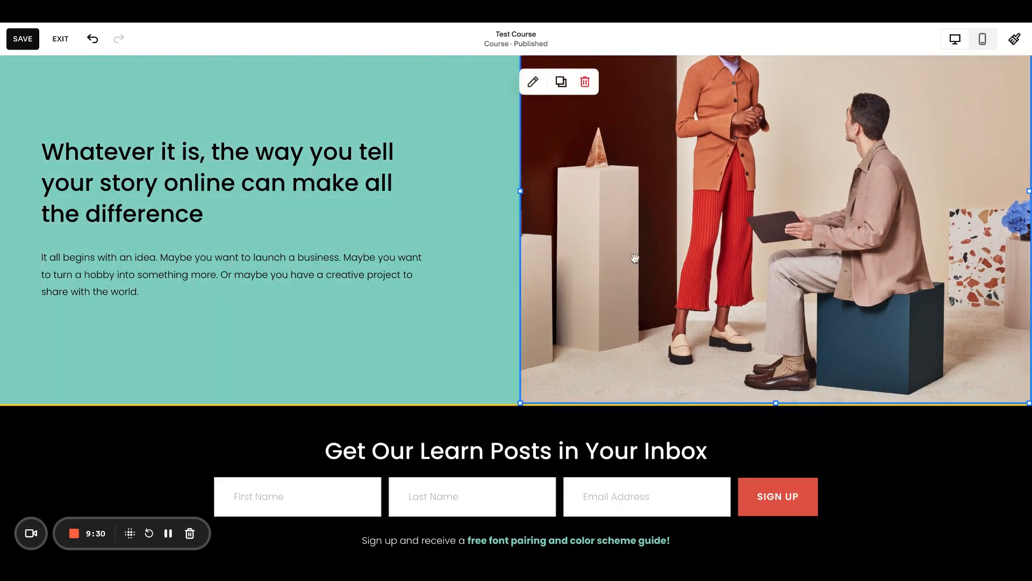
Step: Move the teal section's text block up one grid row and shorten the image by one grid row
{"action": "scroll", "coordinate": [635, 258], "scroll_direction": "up", "scroll_amount": 1}
{"action": "left_click_drag", "start_coordinate": [255, 260], "coordinate": [255, 234]}
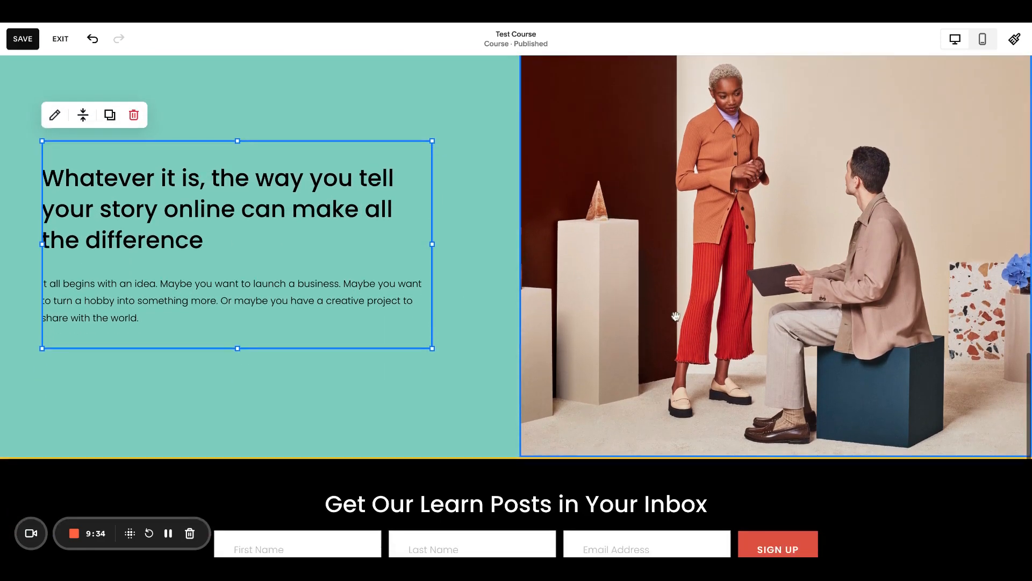
{"action": "left_click", "coordinate": [676, 316]}
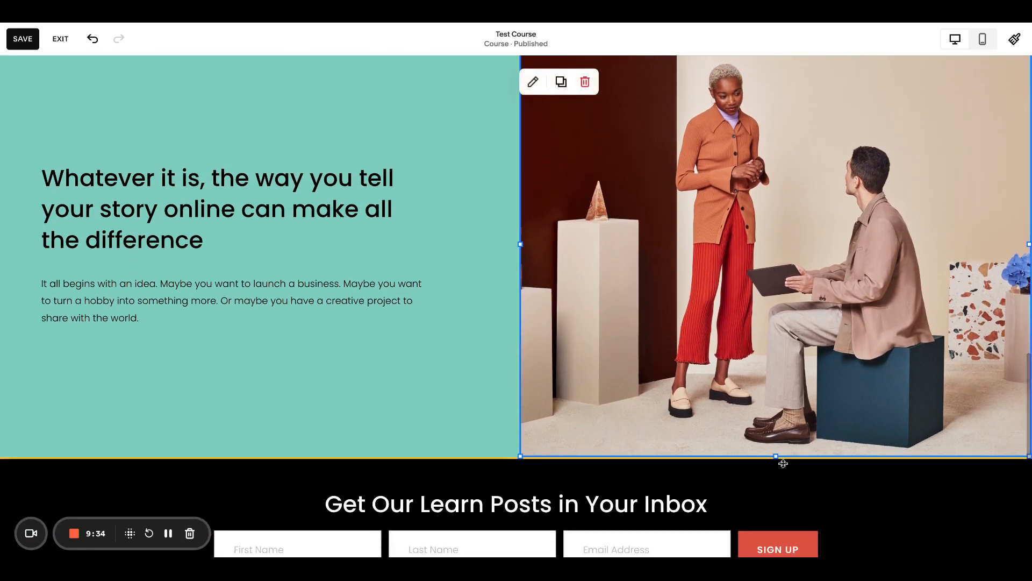
{"action": "left_click_drag", "start_coordinate": [775, 456], "coordinate": [776, 429]}
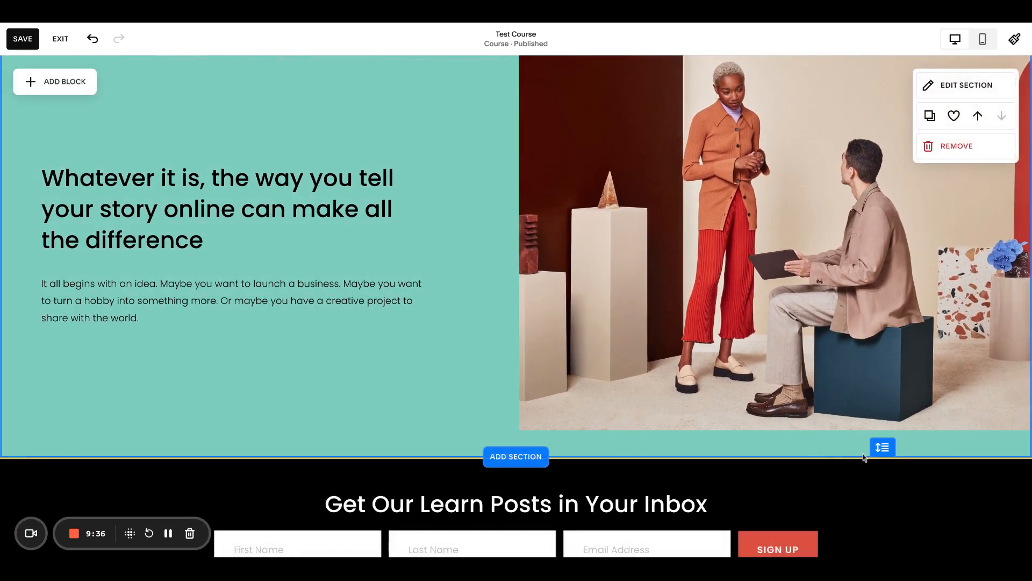
Step: Reduce the teal section's height by one grid row so it ends at the image's lower edge
{"action": "left_click", "coordinate": [879, 444]}
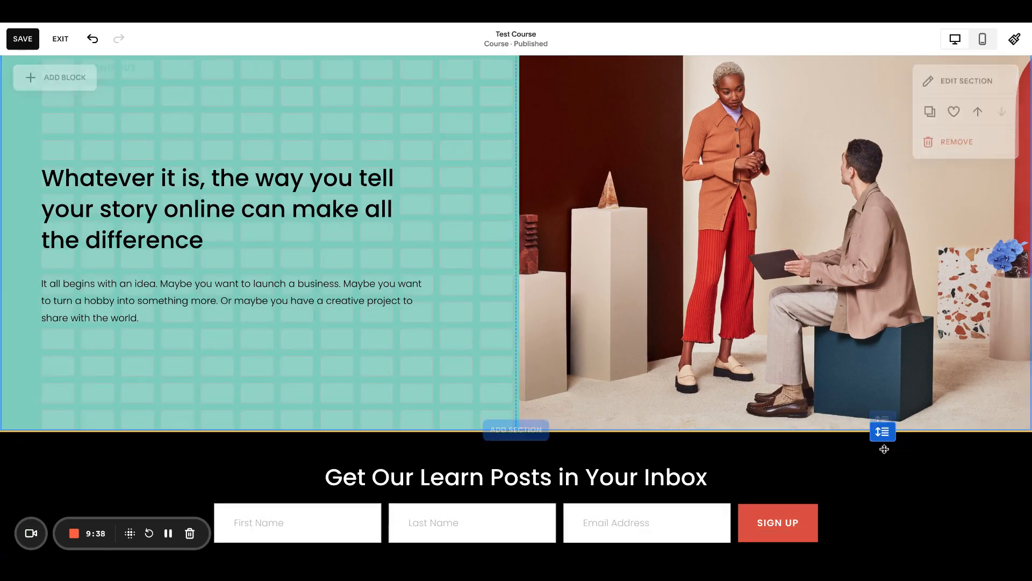
{"action": "scroll", "coordinate": [583, 174], "scroll_direction": "up", "scroll_amount": 10}
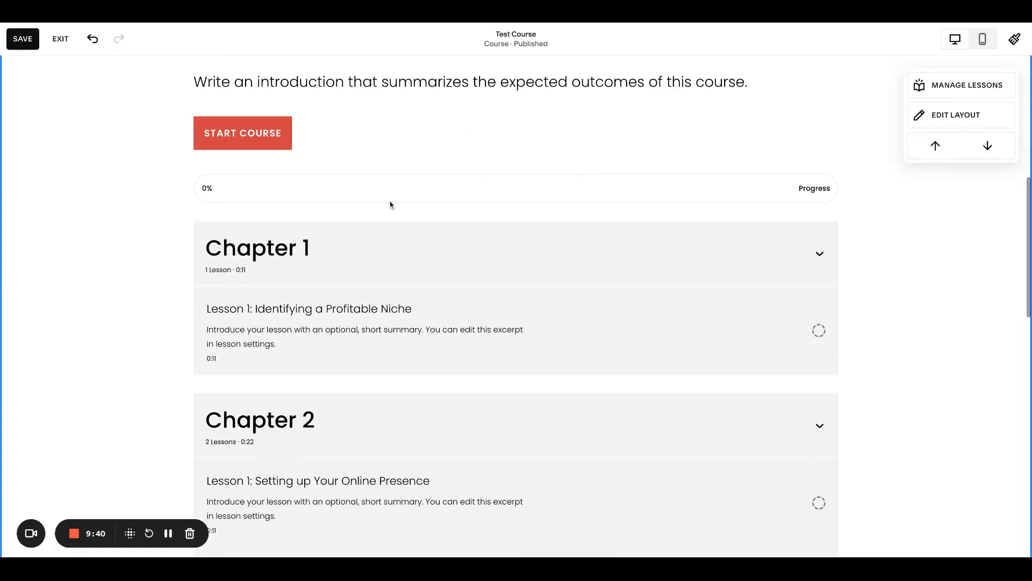
{"action": "scroll", "coordinate": [390, 205], "scroll_direction": "up", "scroll_amount": 8}
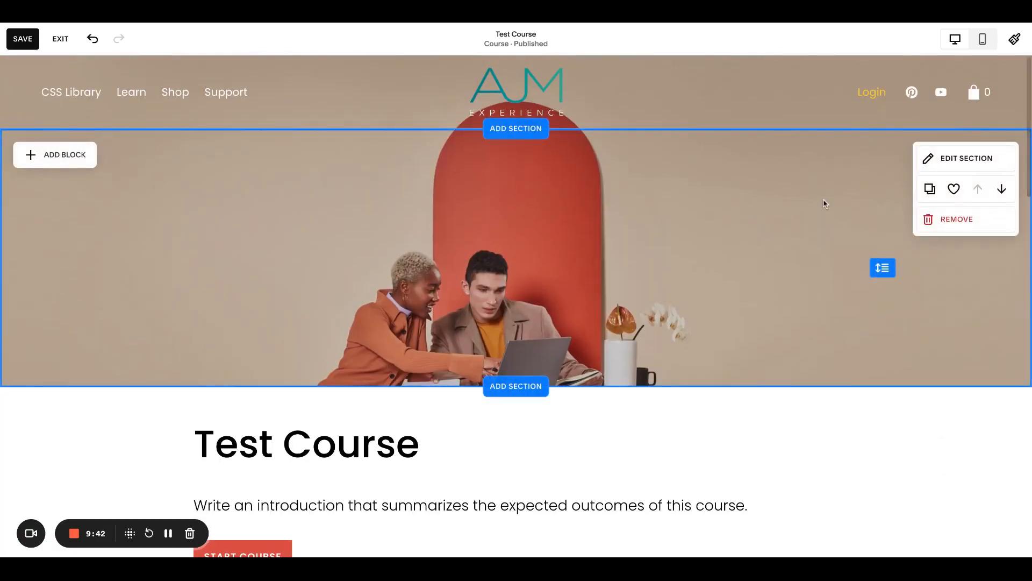
{"action": "scroll", "coordinate": [830, 212], "scroll_direction": "down", "scroll_amount": 3}
Step: Open the Lightest 1 color theme, used by the course overview section, for editing in the site styles
{"action": "left_click", "coordinate": [1015, 40]}
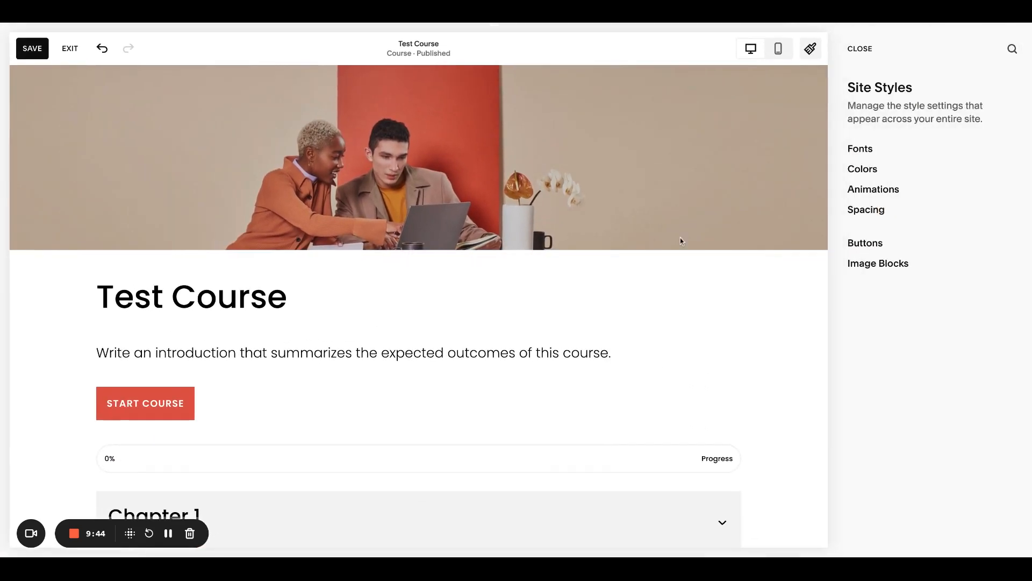
{"action": "scroll", "coordinate": [680, 238], "scroll_direction": "down", "scroll_amount": 3}
{"action": "left_click", "coordinate": [861, 170]}
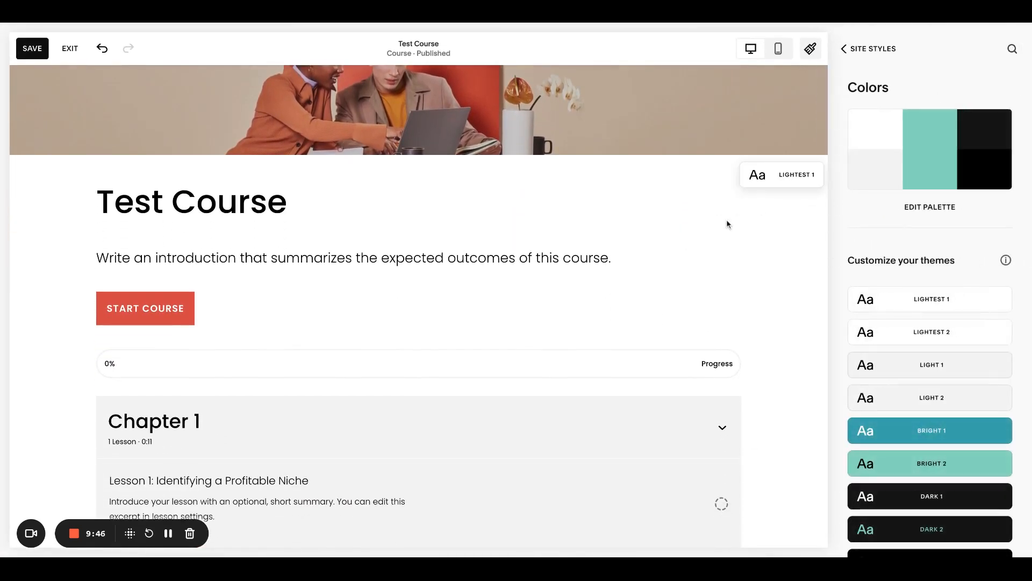
{"action": "scroll", "coordinate": [783, 322], "scroll_direction": "down", "scroll_amount": 3}
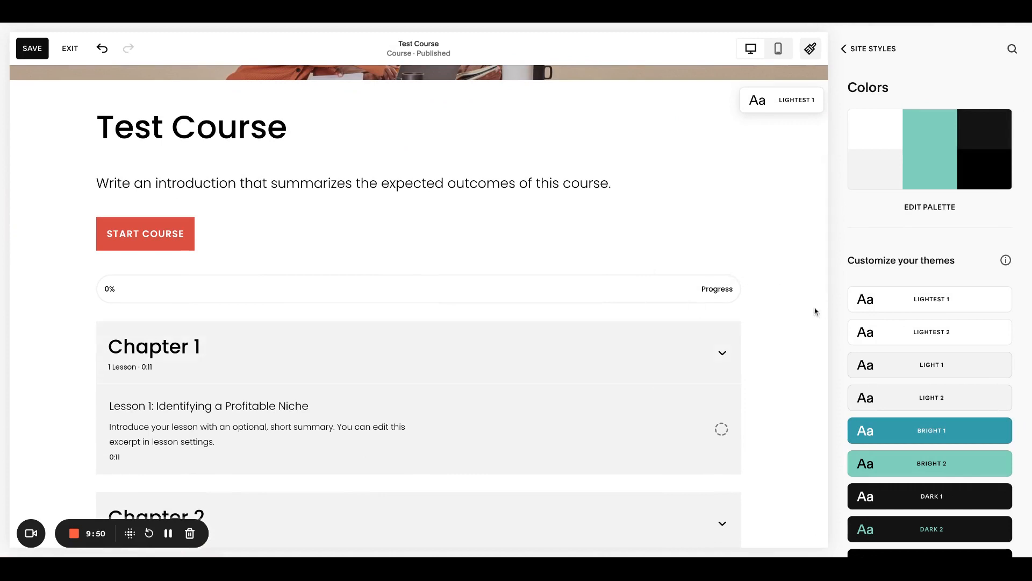
{"action": "left_click", "coordinate": [995, 299]}
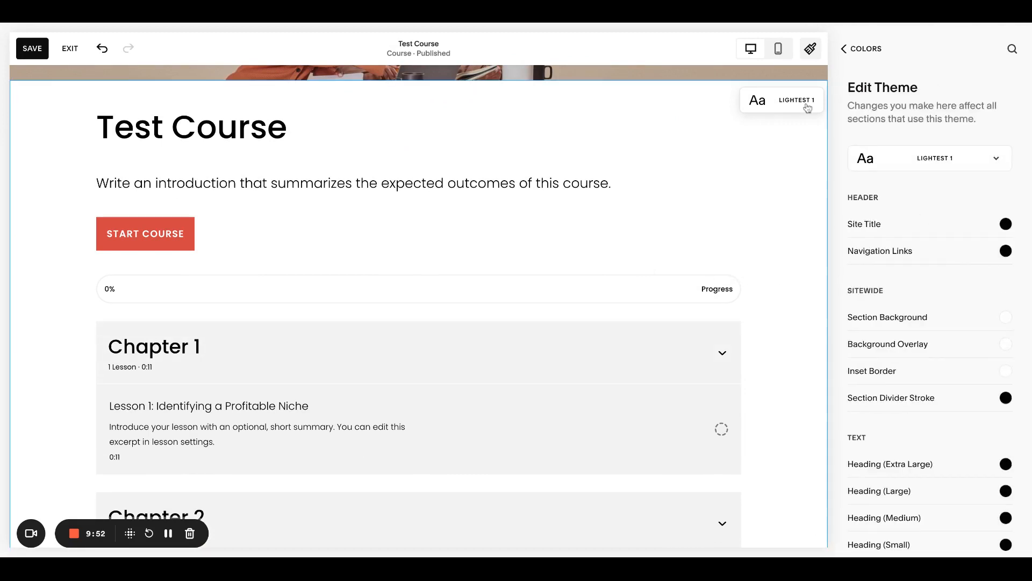
{"action": "left_click", "coordinate": [593, 339]}
{"action": "left_click", "coordinate": [593, 339]}
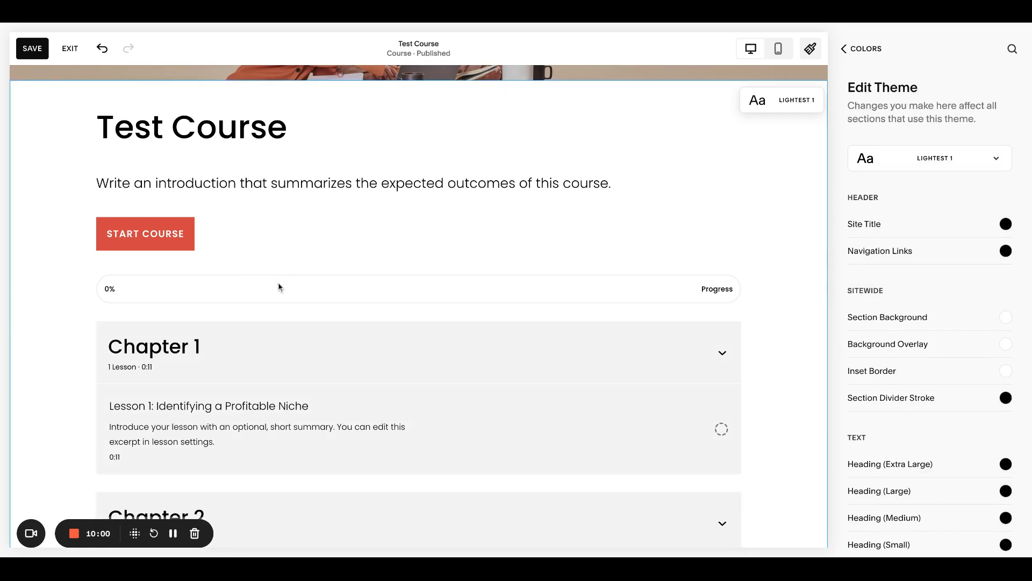
Step: Try teal for the theme's Lesson and Chapter Background under Course Overview, then settle on the near-black palette color
{"action": "scroll", "coordinate": [963, 262], "scroll_direction": "down", "scroll_amount": 20}
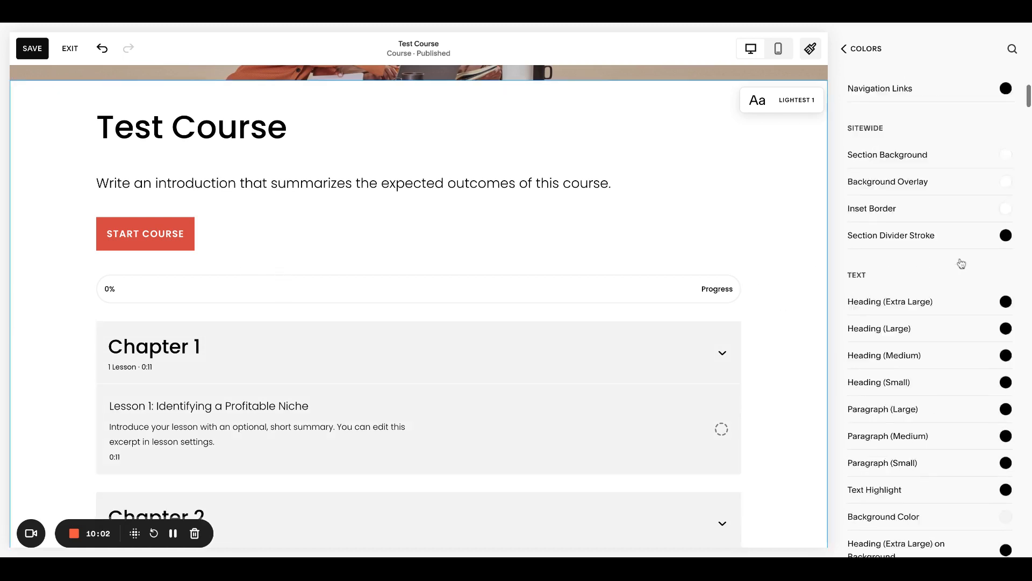
{"action": "scroll", "coordinate": [962, 263], "scroll_direction": "down", "scroll_amount": 10}
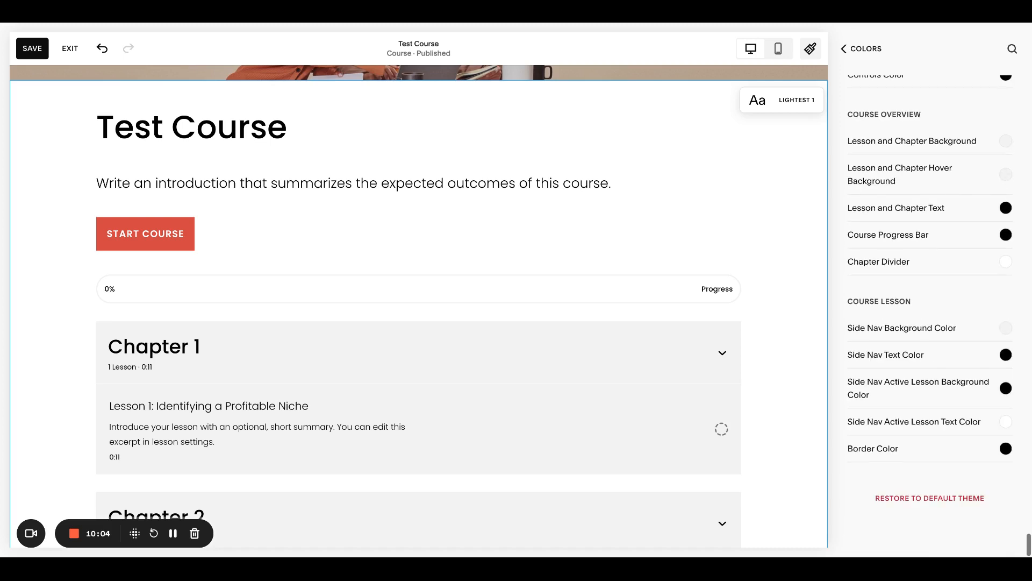
{"action": "scroll", "coordinate": [905, 313], "scroll_direction": "up", "scroll_amount": 4}
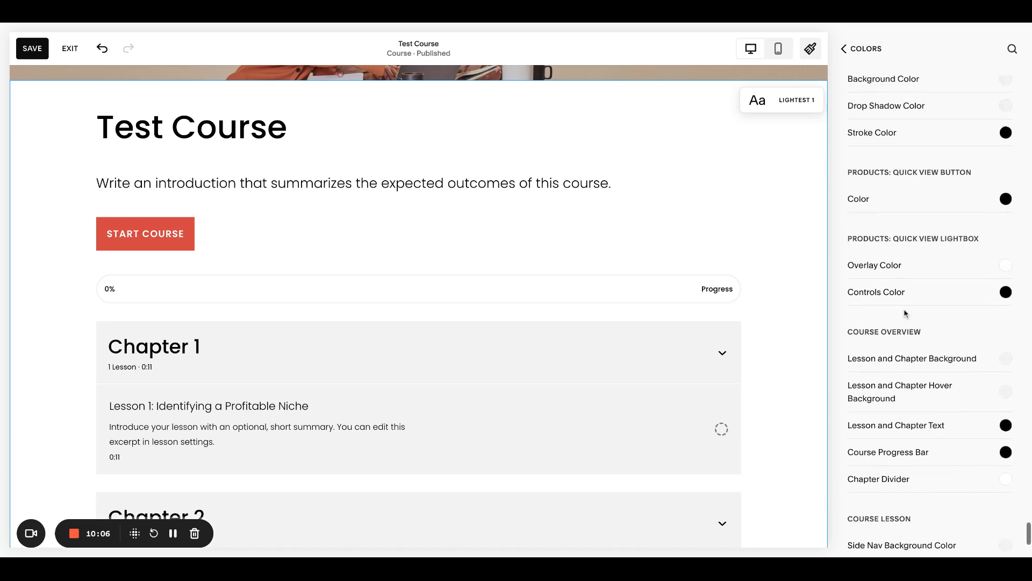
{"action": "scroll", "coordinate": [905, 314], "scroll_direction": "down", "scroll_amount": 4}
{"action": "scroll", "coordinate": [751, 234], "scroll_direction": "down", "scroll_amount": 1}
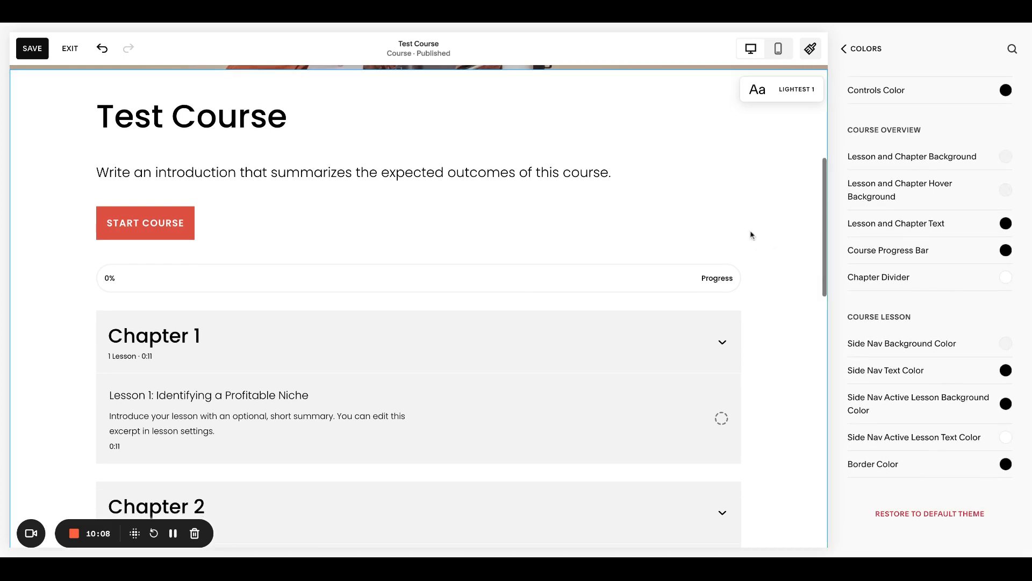
{"action": "left_click", "coordinate": [1006, 156]}
{"action": "left_click", "coordinate": [935, 132]}
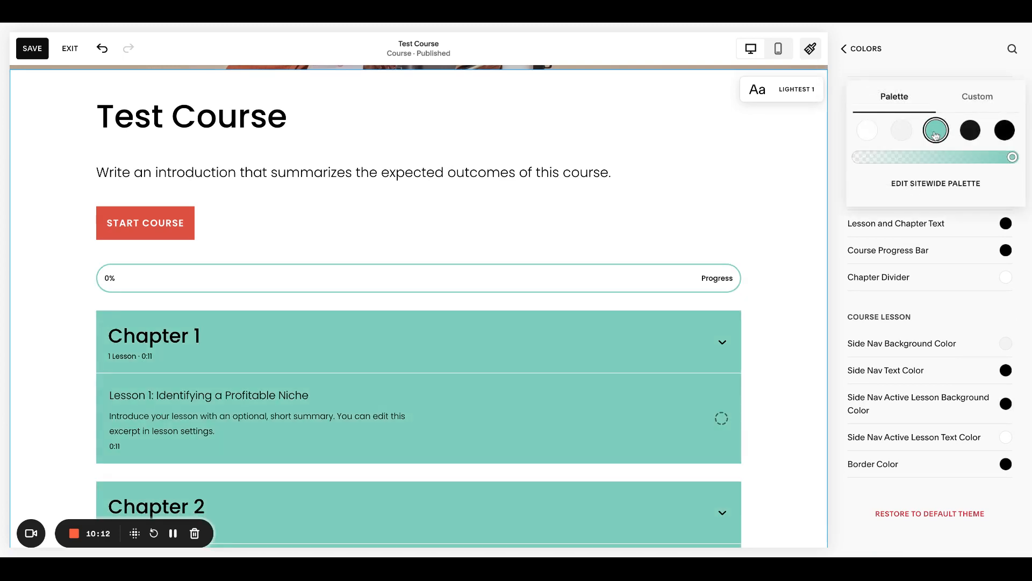
{"action": "left_click", "coordinate": [971, 131]}
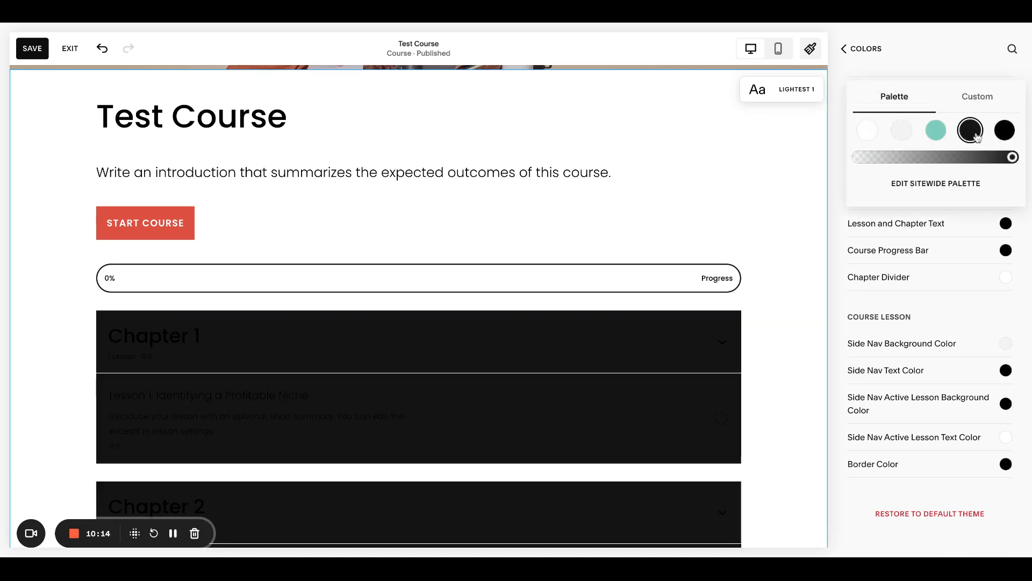
{"action": "left_click", "coordinate": [843, 173]}
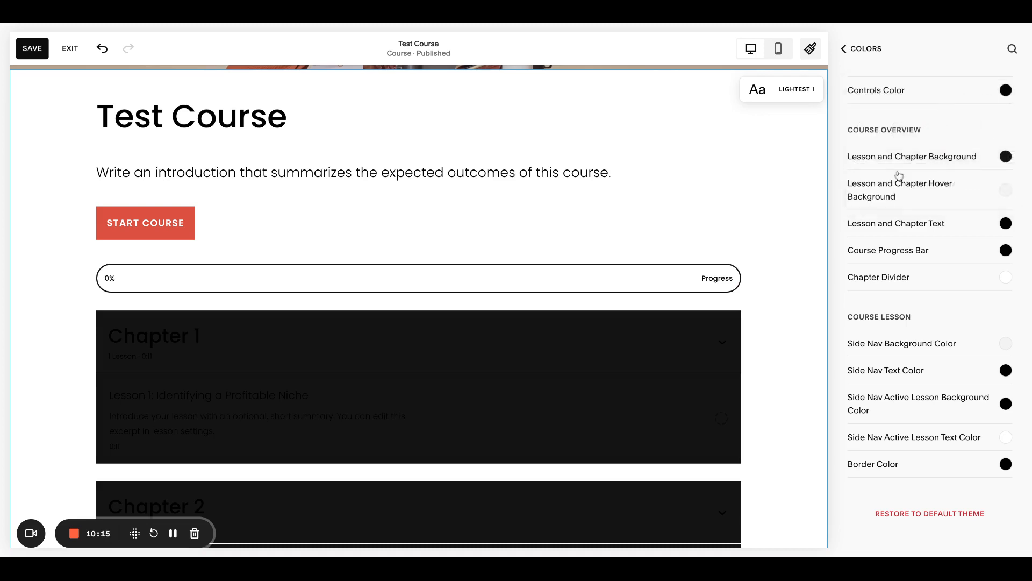
Step: Set the Lesson and Chapter Hover Background to the teal palette color with slightly reduced opacity
{"action": "left_click", "coordinate": [1005, 192]}
{"action": "left_click", "coordinate": [936, 157]}
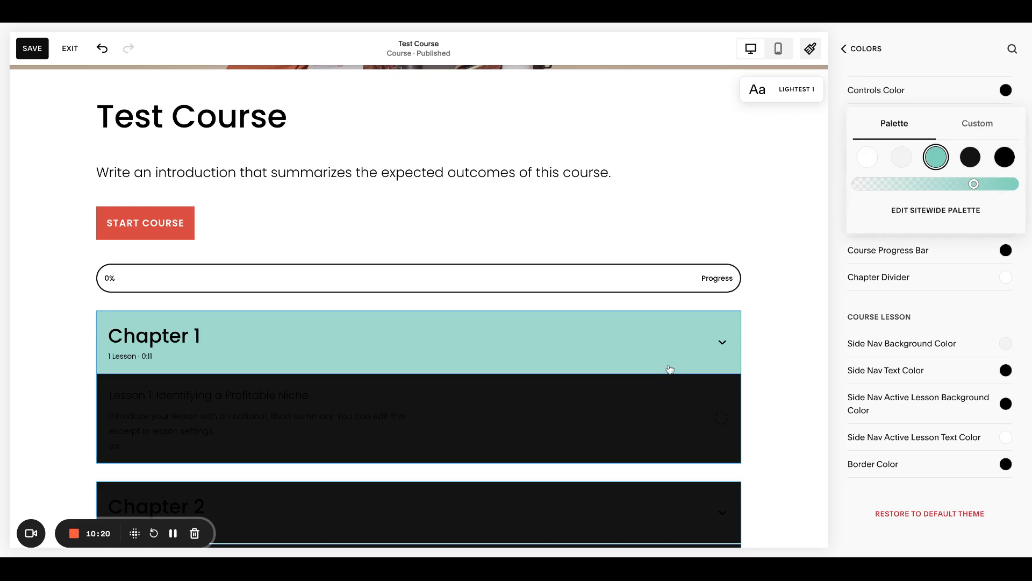
{"action": "left_click", "coordinate": [885, 260]}
Step: Set the Lesson and Chapter Text color to white and the Course Progress Bar color to teal
{"action": "left_click", "coordinate": [1008, 229]}
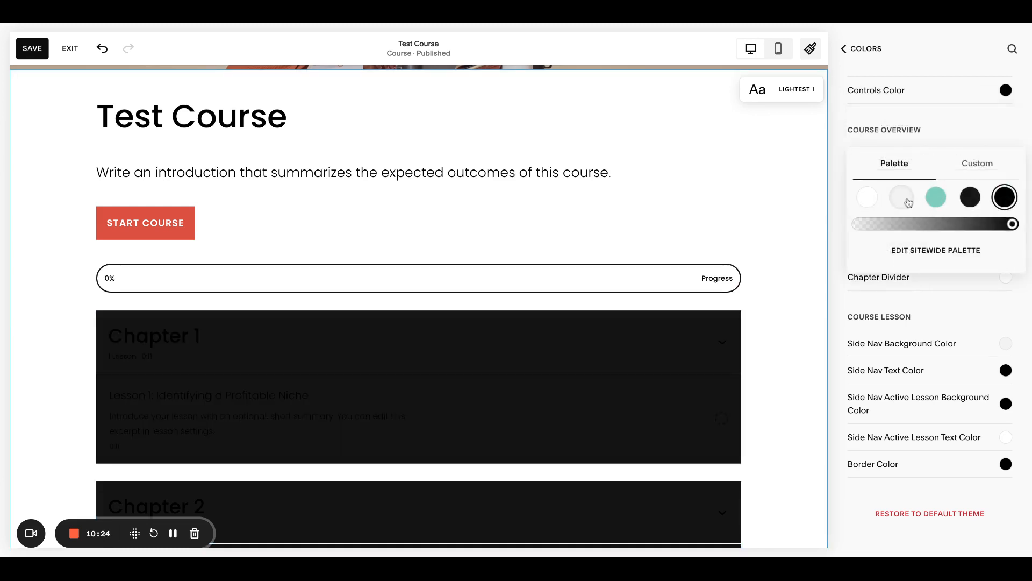
{"action": "left_click", "coordinate": [867, 197]}
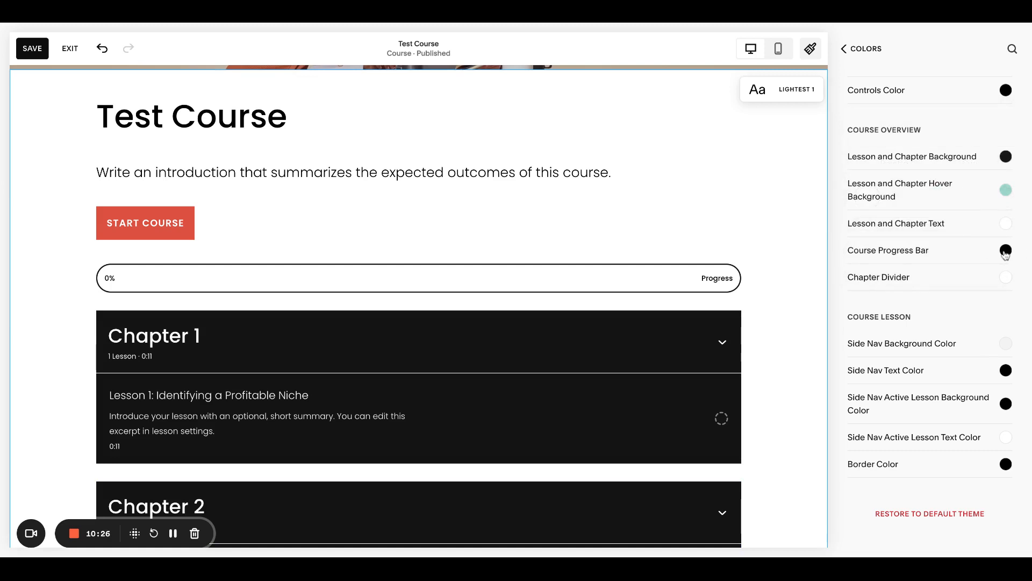
{"action": "left_click", "coordinate": [1006, 251]}
{"action": "left_click", "coordinate": [936, 227]}
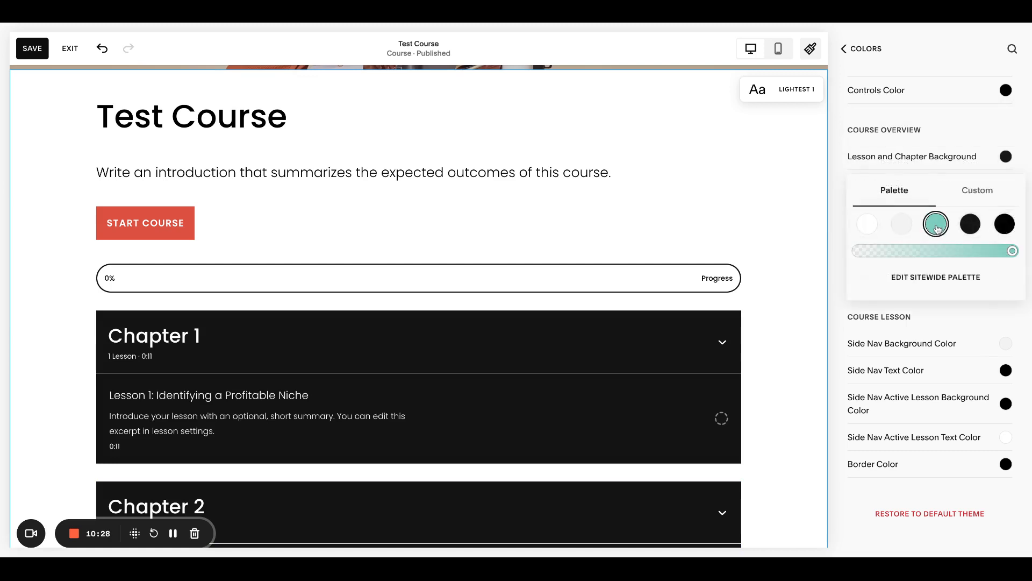
{"action": "left_click", "coordinate": [837, 238]}
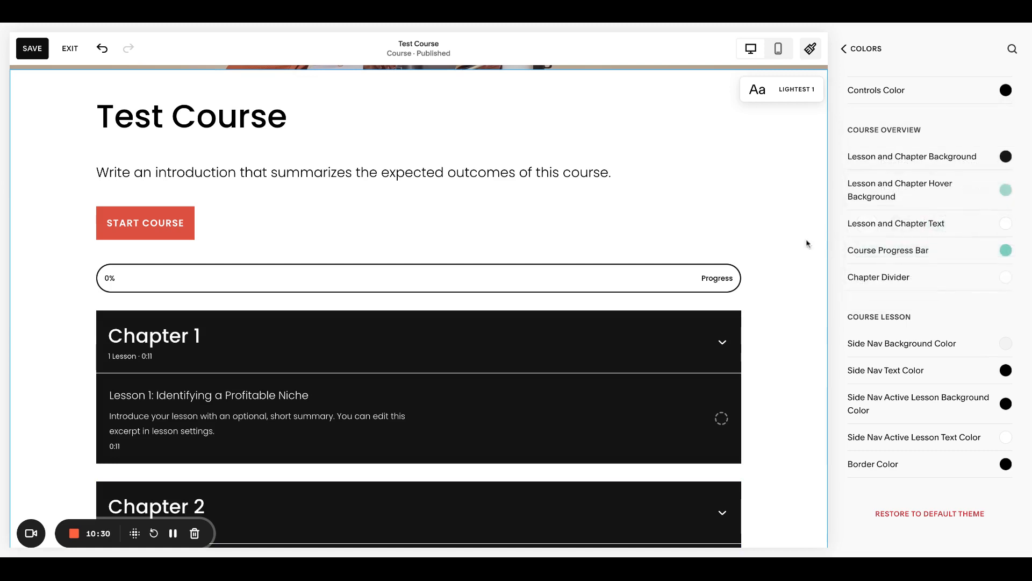
Step: Check the recolored chapter list, save the theme color changes and exit the page editor
{"action": "scroll", "coordinate": [905, 291], "scroll_direction": "down", "scroll_amount": 1}
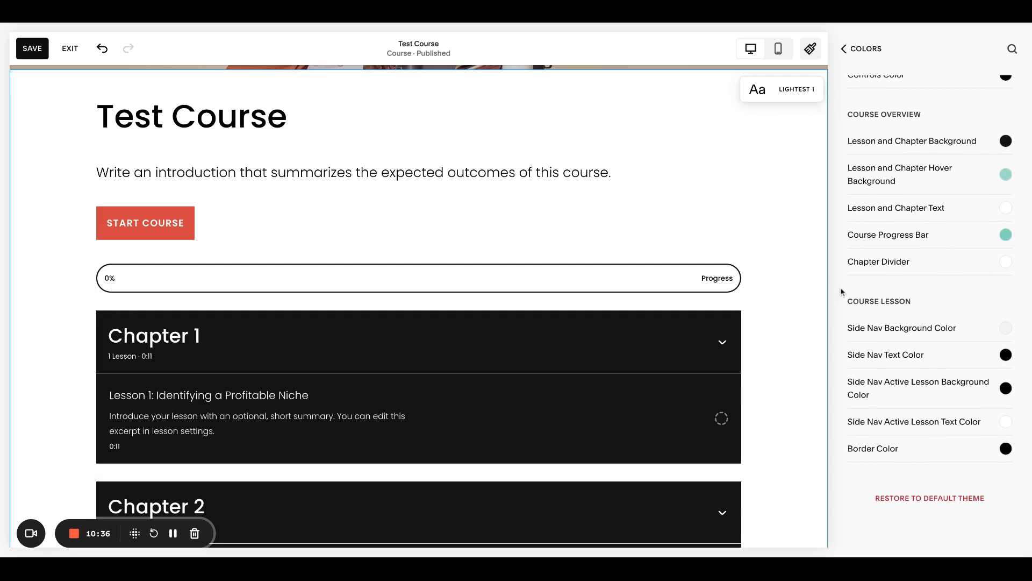
{"action": "scroll", "coordinate": [765, 318], "scroll_direction": "down", "scroll_amount": 3}
{"action": "scroll", "coordinate": [766, 318], "scroll_direction": "down", "scroll_amount": 1}
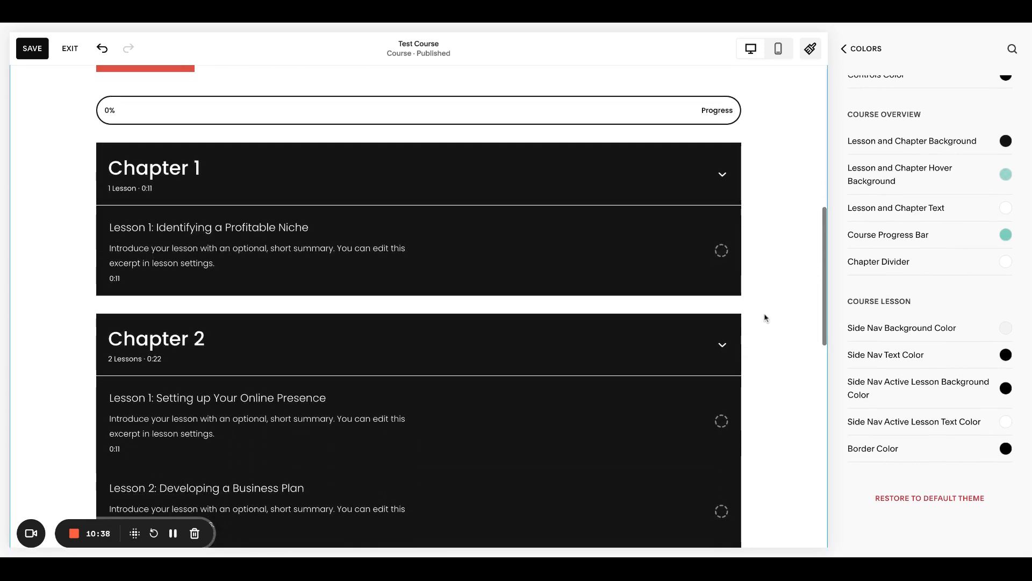
{"action": "left_click", "coordinate": [33, 53]}
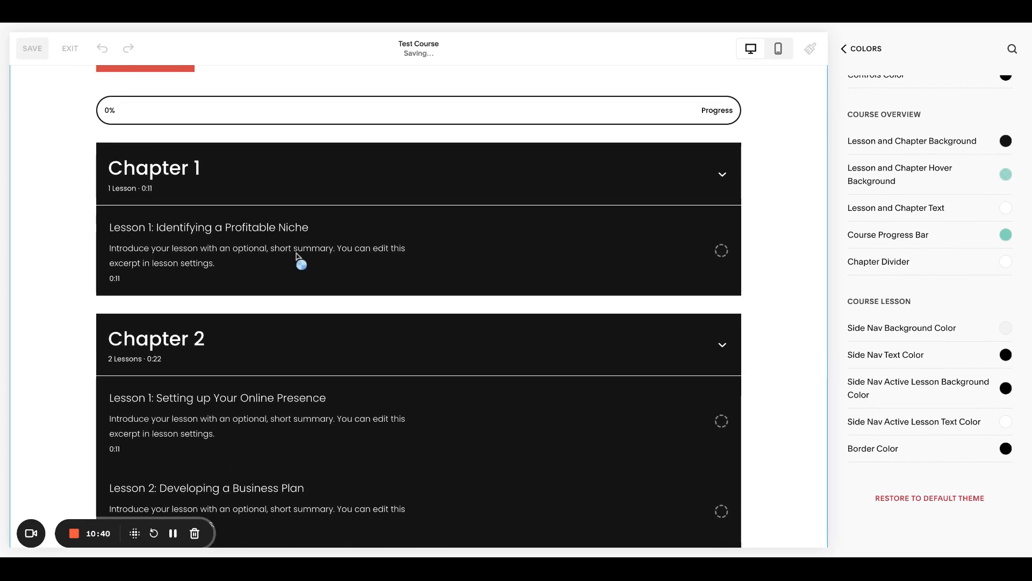
{"action": "scroll", "coordinate": [258, 323], "scroll_direction": "down", "scroll_amount": 3}
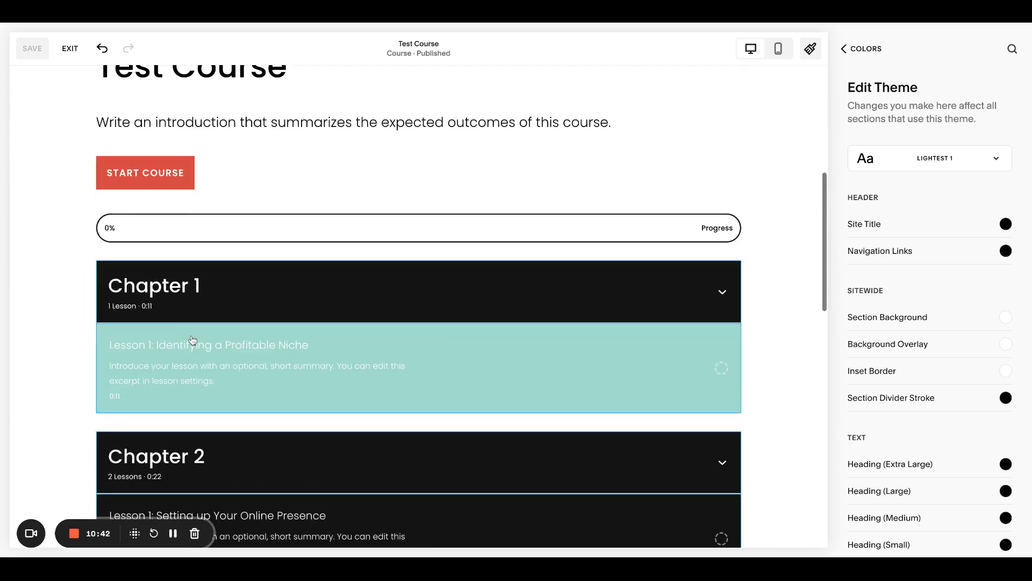
{"action": "left_click", "coordinate": [70, 49]}
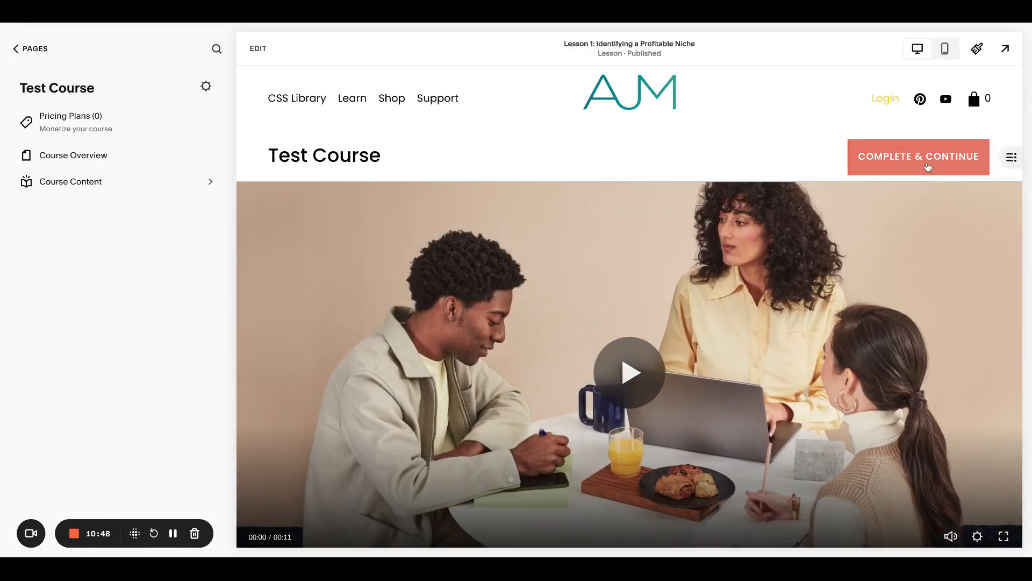
Step: Mark Lesson 1: Identifying a Profitable Niche as complete and check the progress bar on the course overview page
{"action": "left_click", "coordinate": [926, 160]}
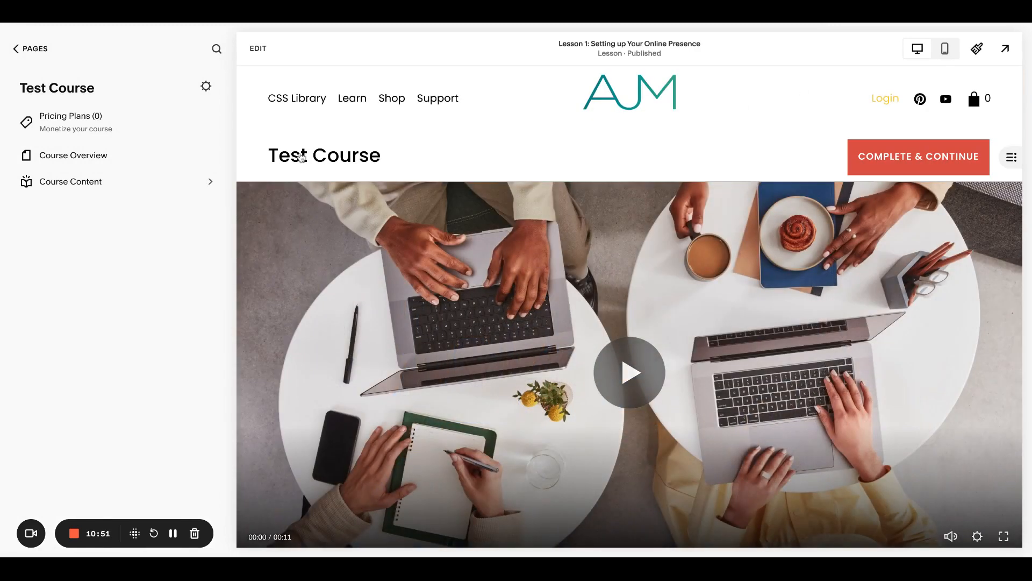
{"action": "left_click", "coordinate": [78, 155]}
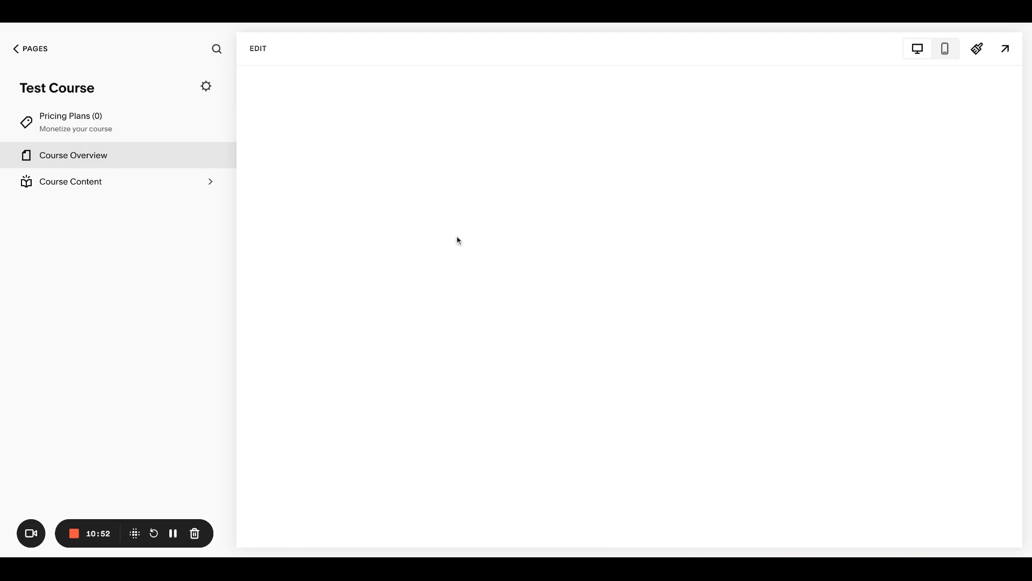
{"action": "scroll", "coordinate": [457, 236], "scroll_direction": "down", "scroll_amount": 5}
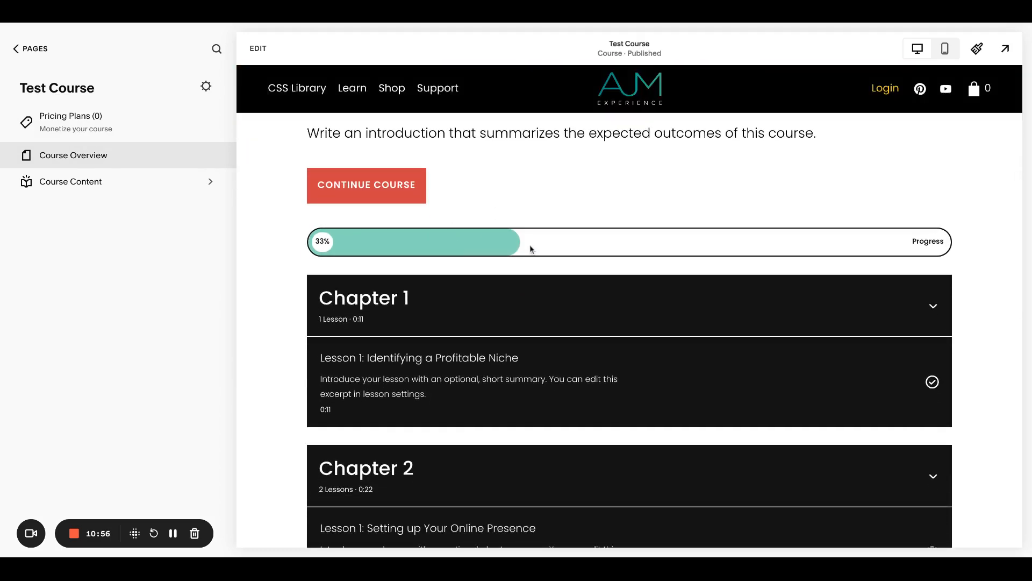
Step: Open Lesson 1: Identifying a Profitable Niche and bring up the Lightest 1 theme's Course Lesson color settings
{"action": "left_click", "coordinate": [497, 388]}
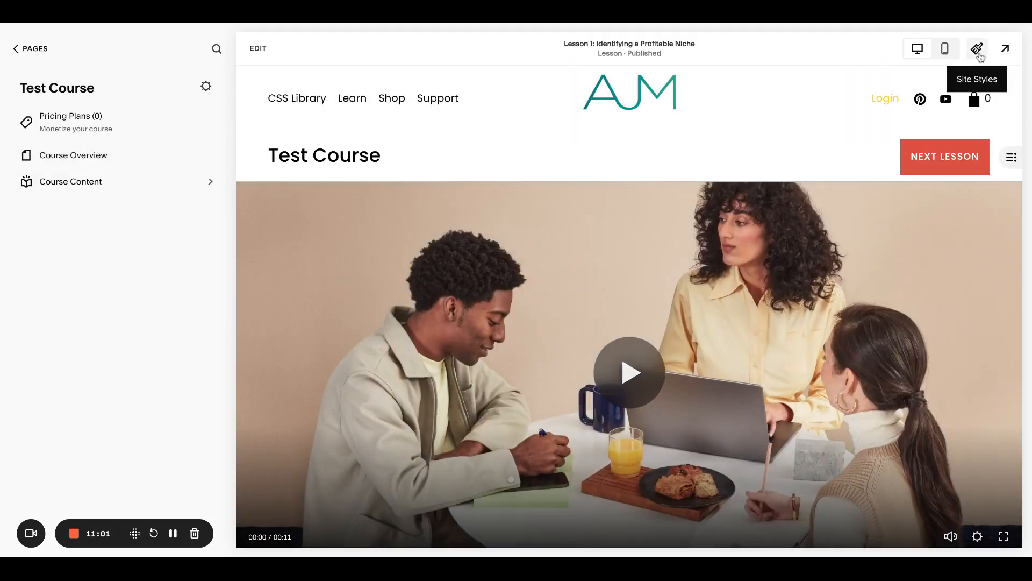
{"action": "left_click", "coordinate": [978, 49]}
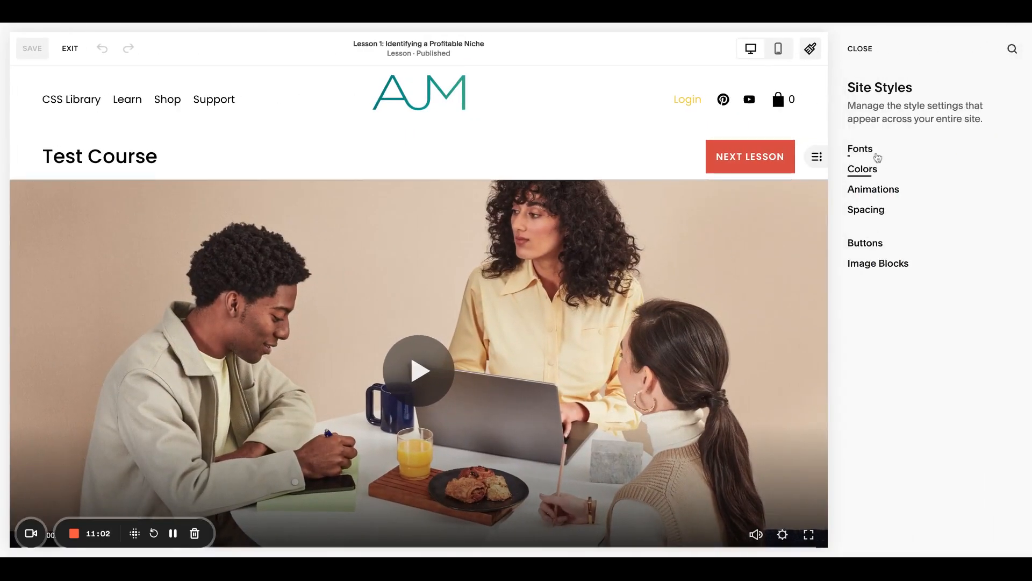
{"action": "left_click", "coordinate": [870, 168]}
{"action": "scroll", "coordinate": [680, 263], "scroll_direction": "down", "scroll_amount": 8}
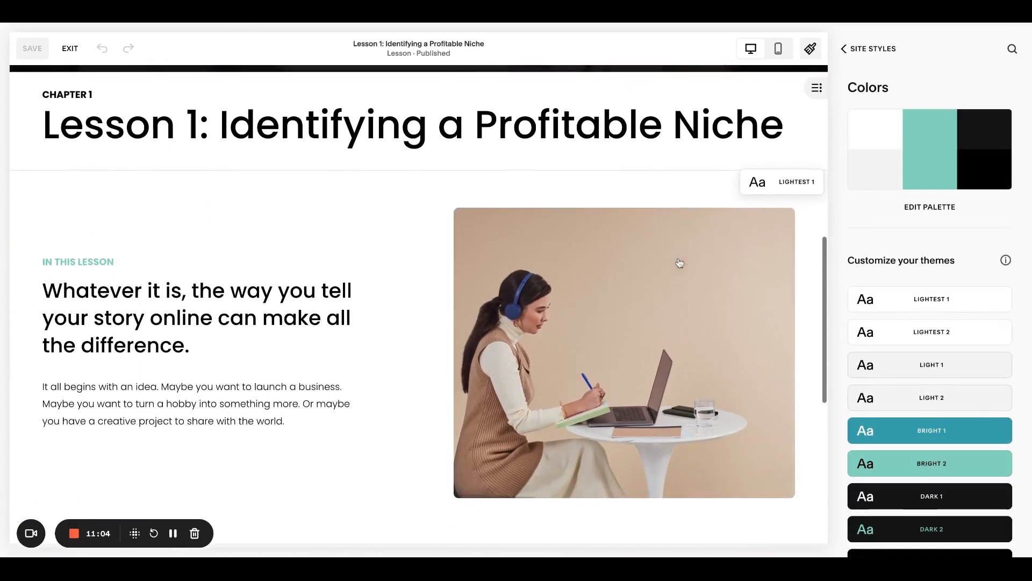
{"action": "mouse_move", "coordinate": [995, 308]}
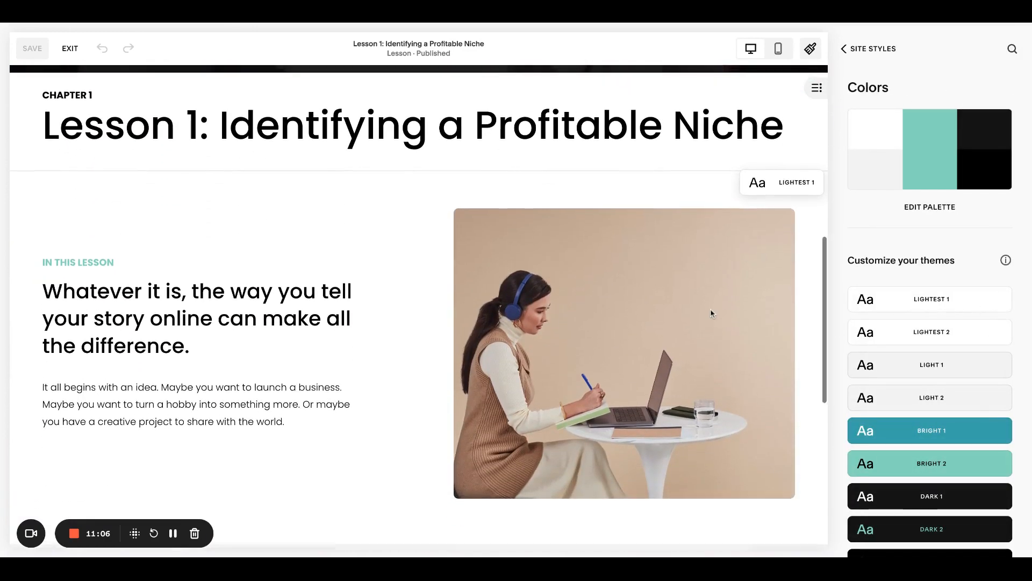
{"action": "left_click", "coordinate": [996, 304]}
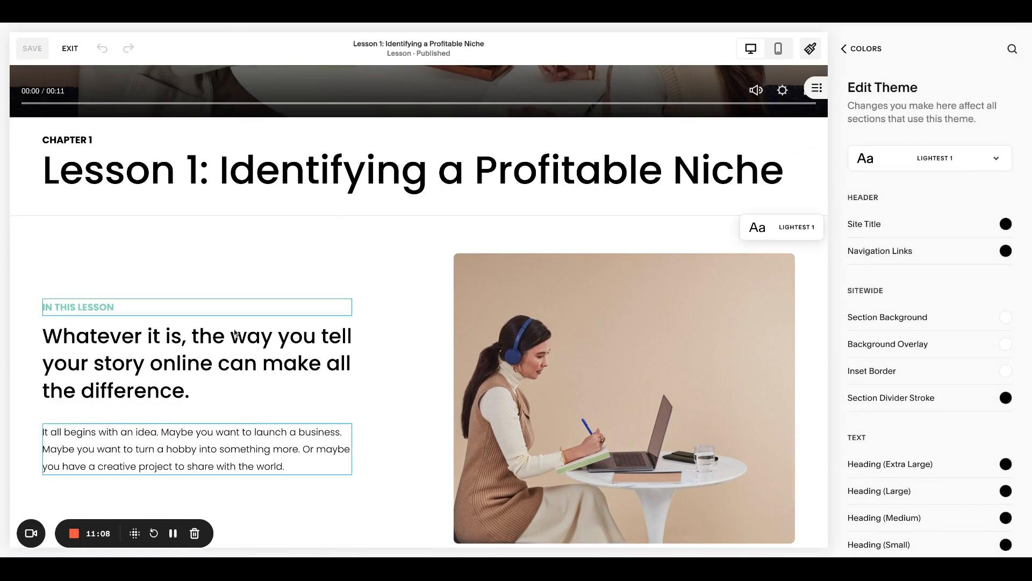
{"action": "scroll", "coordinate": [650, 342], "scroll_direction": "up", "scroll_amount": 1}
{"action": "scroll", "coordinate": [922, 318], "scroll_direction": "down", "scroll_amount": 20}
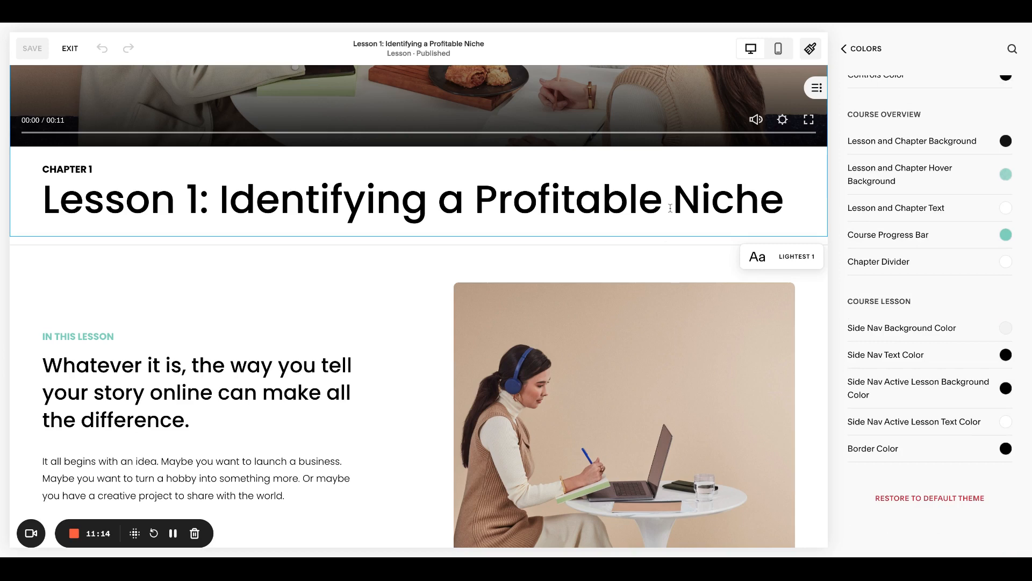
{"action": "scroll", "coordinate": [418, 290], "scroll_direction": "up", "scroll_amount": 3}
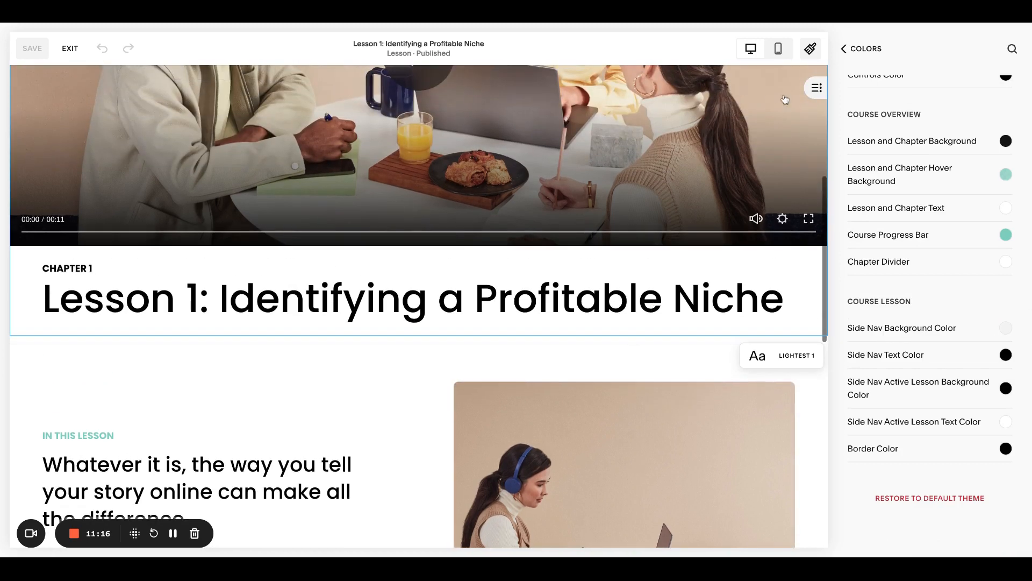
Step: Set the Lightest 1 theme's Side Nav Background Color to teal and its Side Nav Text Color to white
{"action": "left_click", "coordinate": [1007, 328]}
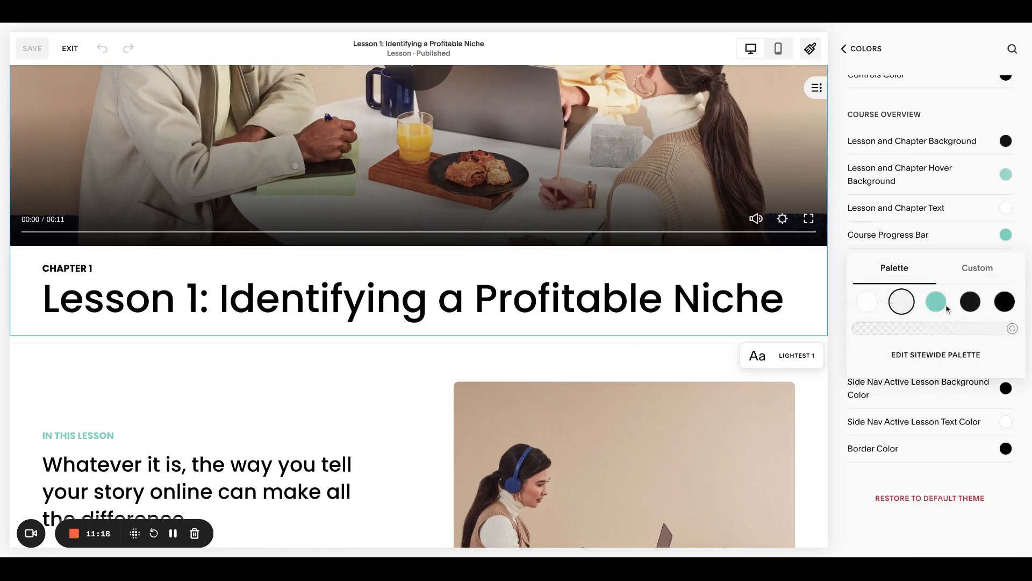
{"action": "left_click", "coordinate": [938, 303]}
{"action": "left_click", "coordinate": [845, 378]}
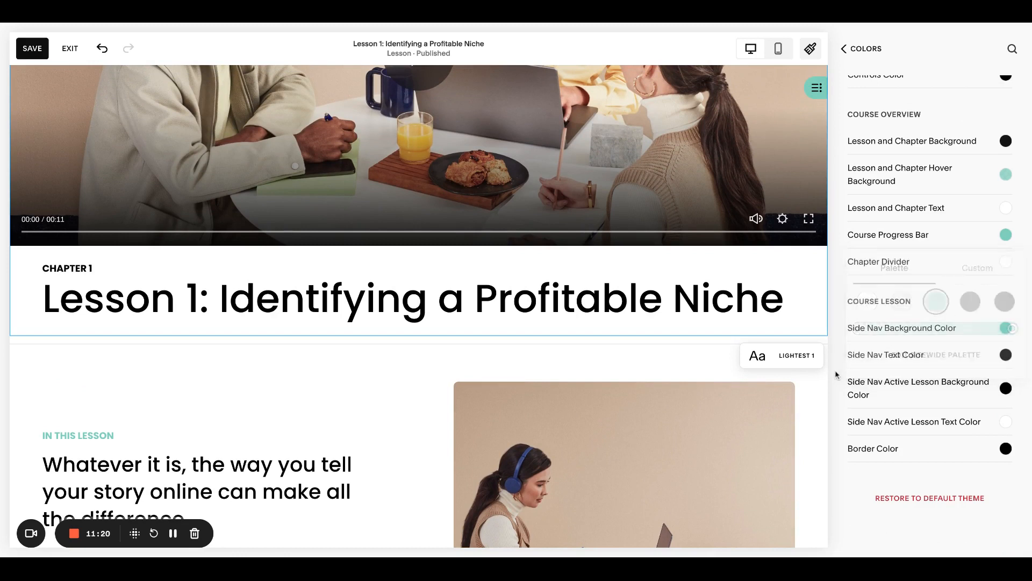
{"action": "left_click", "coordinate": [1005, 356]}
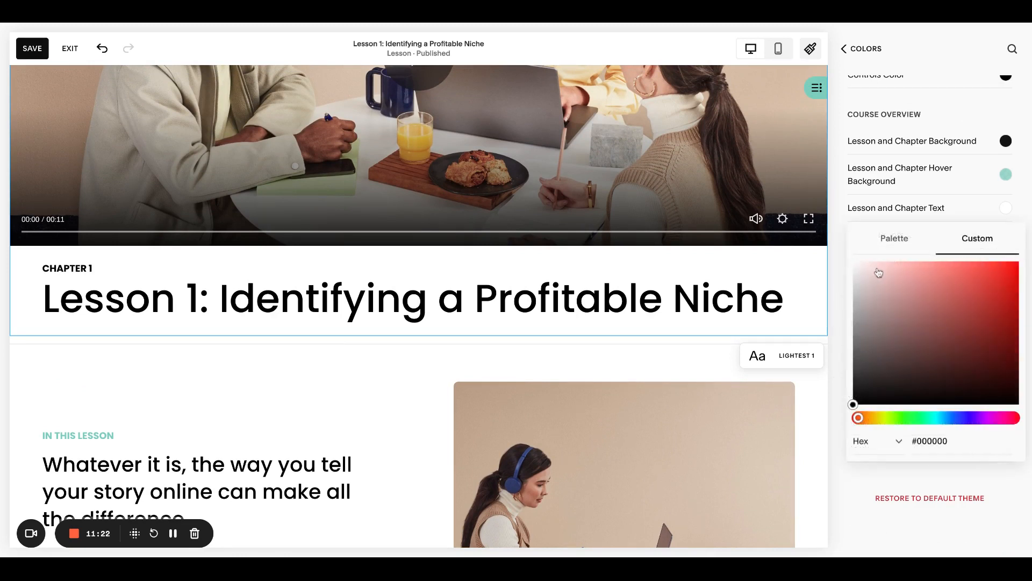
{"action": "left_click", "coordinate": [890, 248]}
{"action": "left_click", "coordinate": [867, 328]}
{"action": "left_click", "coordinate": [834, 324]}
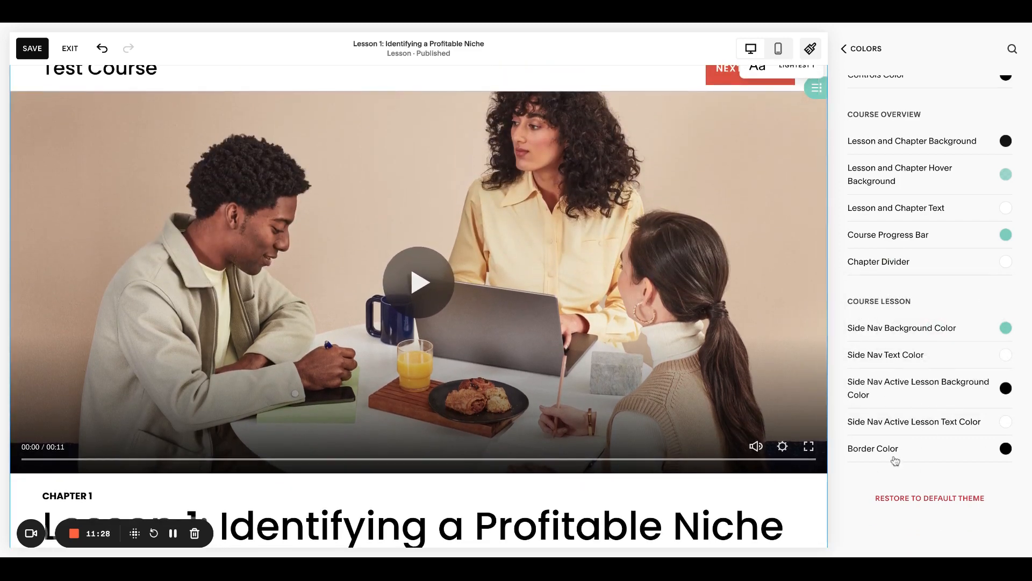
Step: Leave the site styles and exit the page editor, discarding the unsaved color changes
{"action": "scroll", "coordinate": [915, 381], "scroll_direction": "up", "scroll_amount": 13}
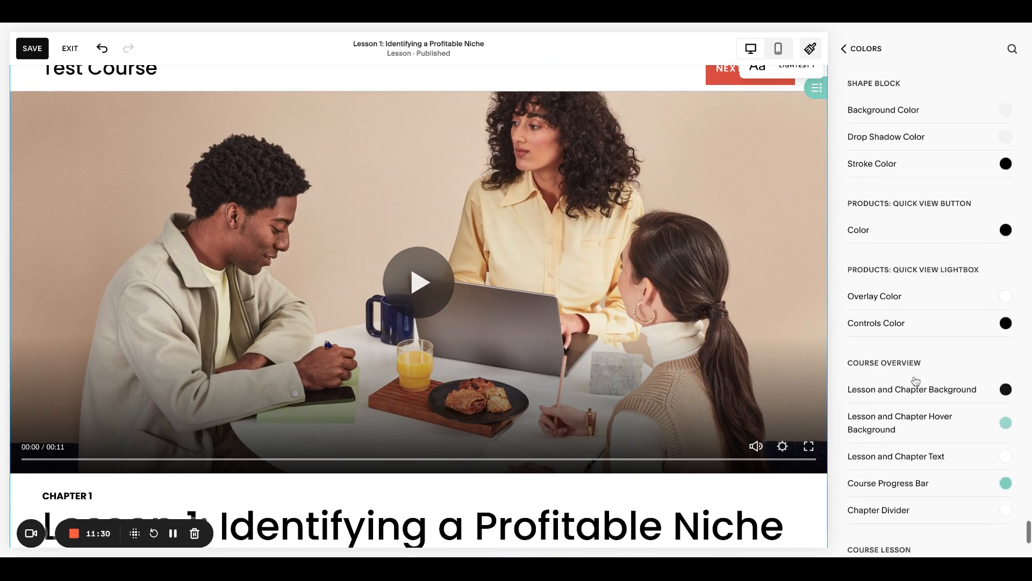
{"action": "left_click", "coordinate": [865, 51]}
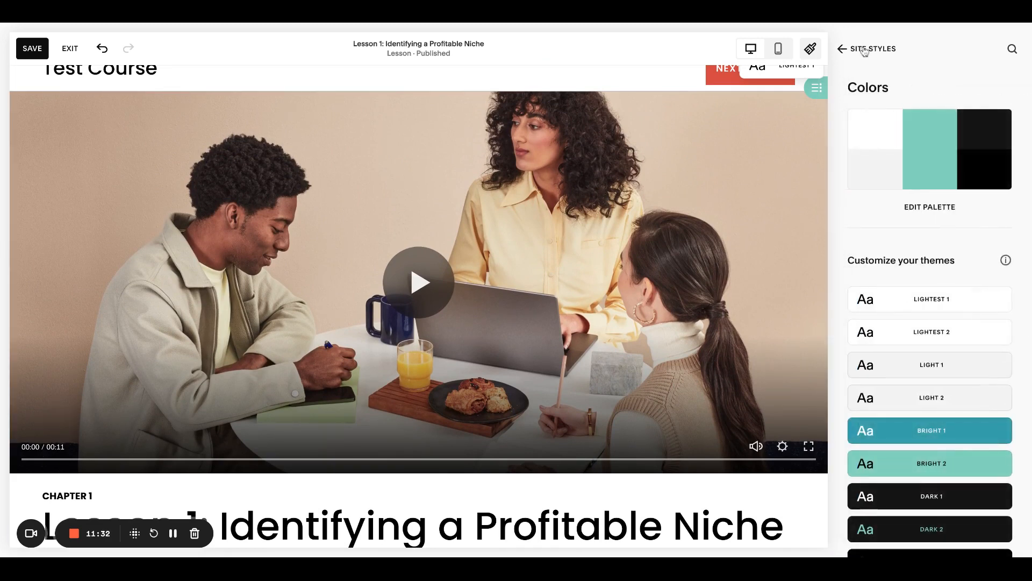
{"action": "left_click", "coordinate": [864, 51]}
{"action": "left_click", "coordinate": [865, 51]}
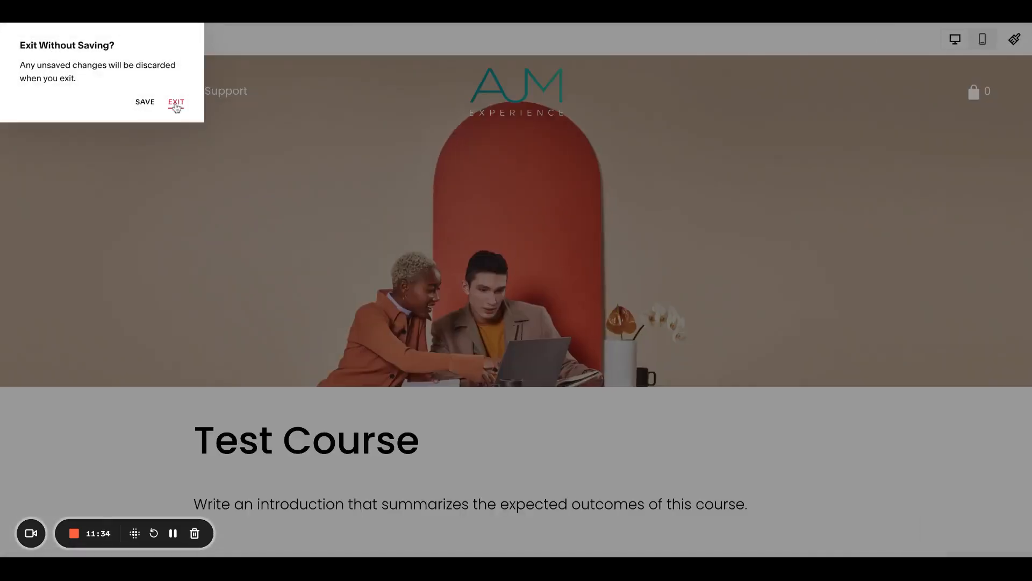
{"action": "left_click", "coordinate": [176, 102]}
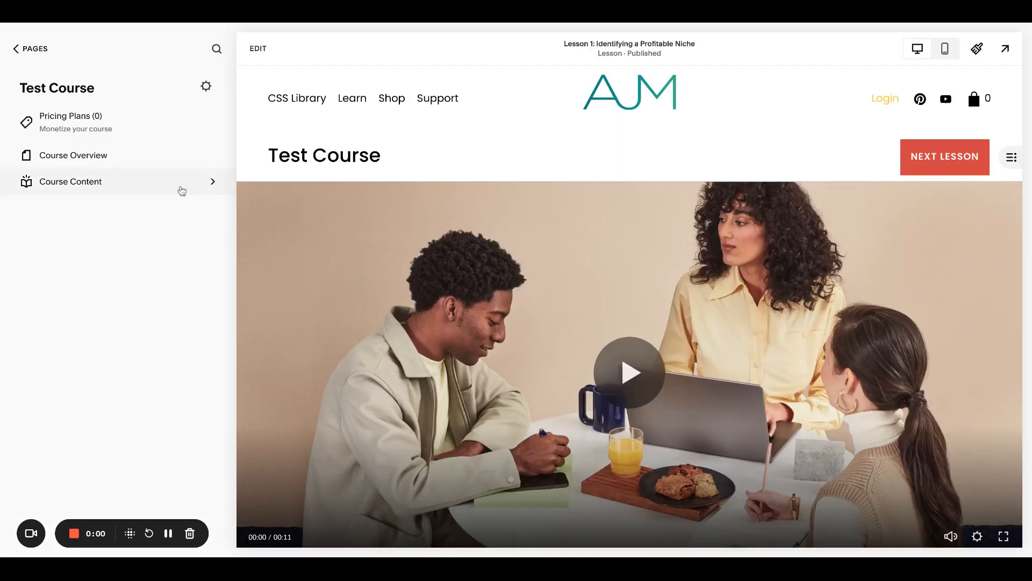
Step: Open Test Course's pricing plans and start creating a new pricing plan
{"action": "scroll", "coordinate": [414, 283], "scroll_direction": "down", "scroll_amount": 1}
{"action": "scroll", "coordinate": [398, 275], "scroll_direction": "up", "scroll_amount": 1}
{"action": "left_click", "coordinate": [70, 121]}
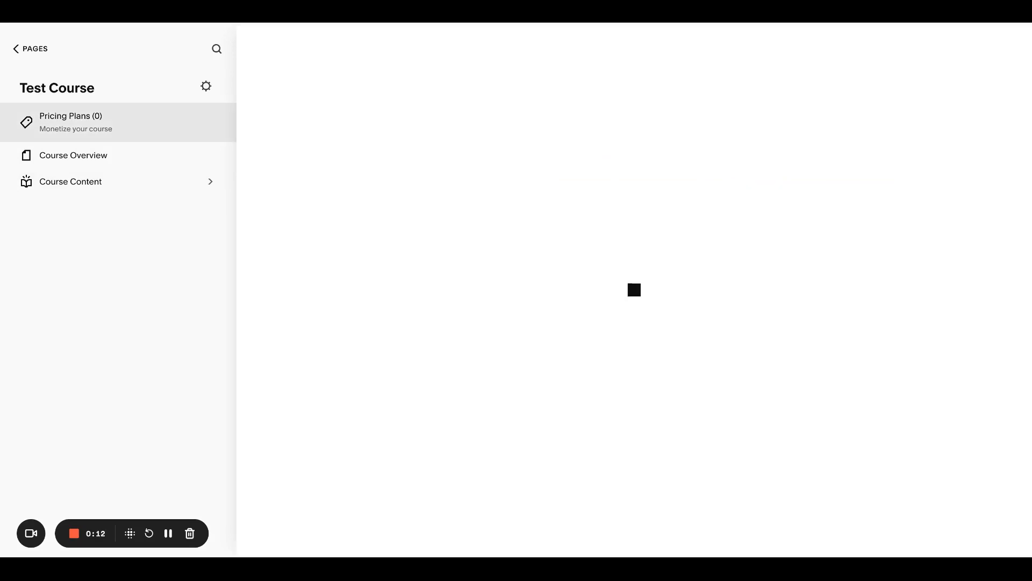
{"action": "left_click", "coordinate": [630, 321]}
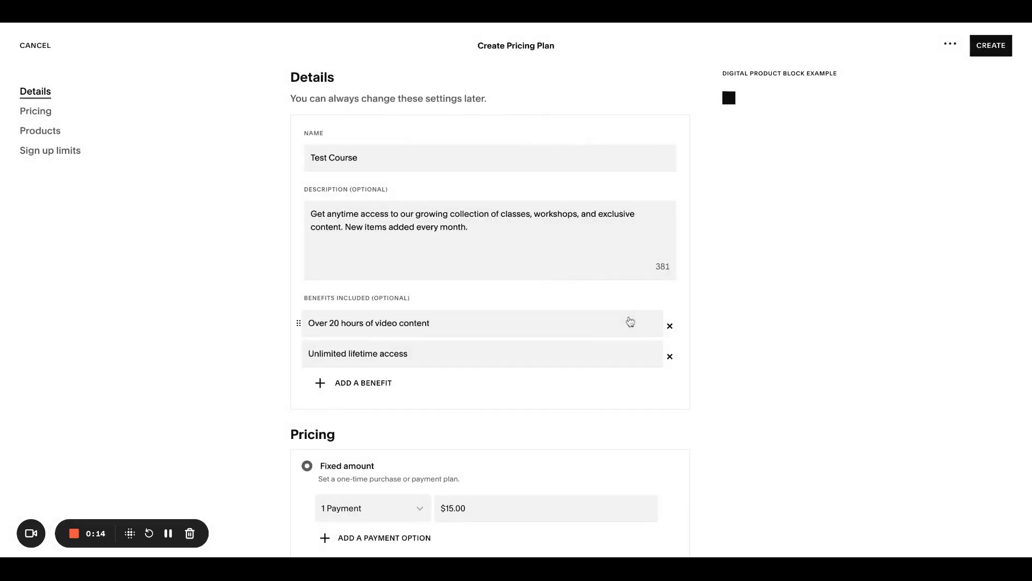
Step: Review the pricing plan's name, description and included benefits together with its digital product block example
{"action": "triple_click", "coordinate": [382, 154]}
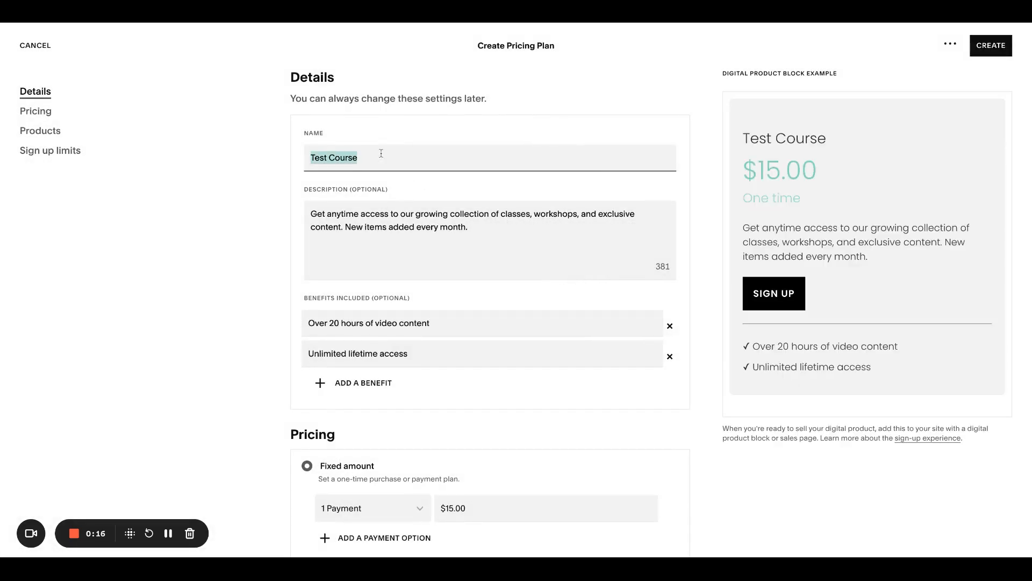
{"action": "left_click_drag", "start_coordinate": [366, 156], "coordinate": [301, 160]}
{"action": "left_click", "coordinate": [478, 230]}
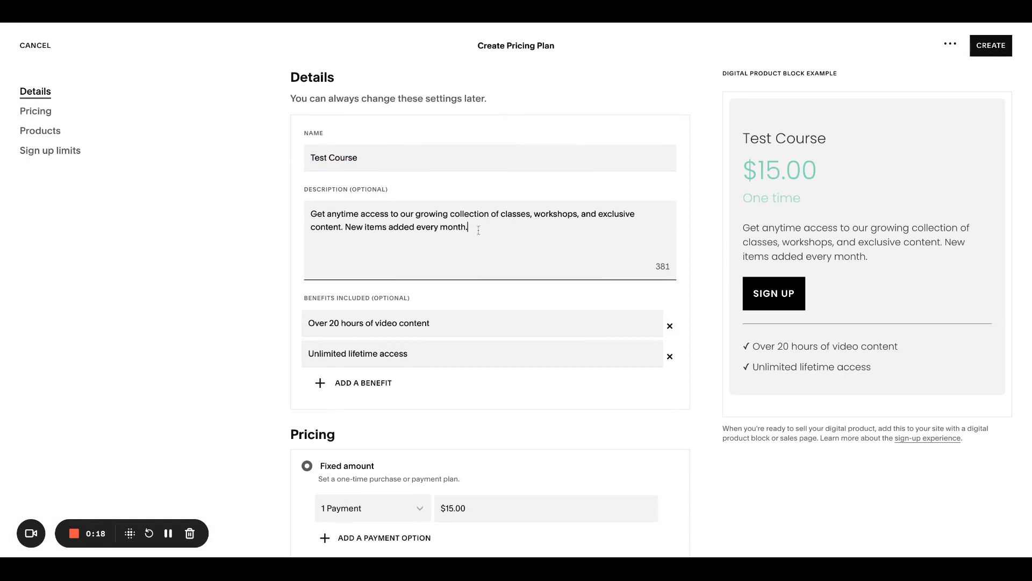
{"action": "triple_click", "coordinate": [452, 156]}
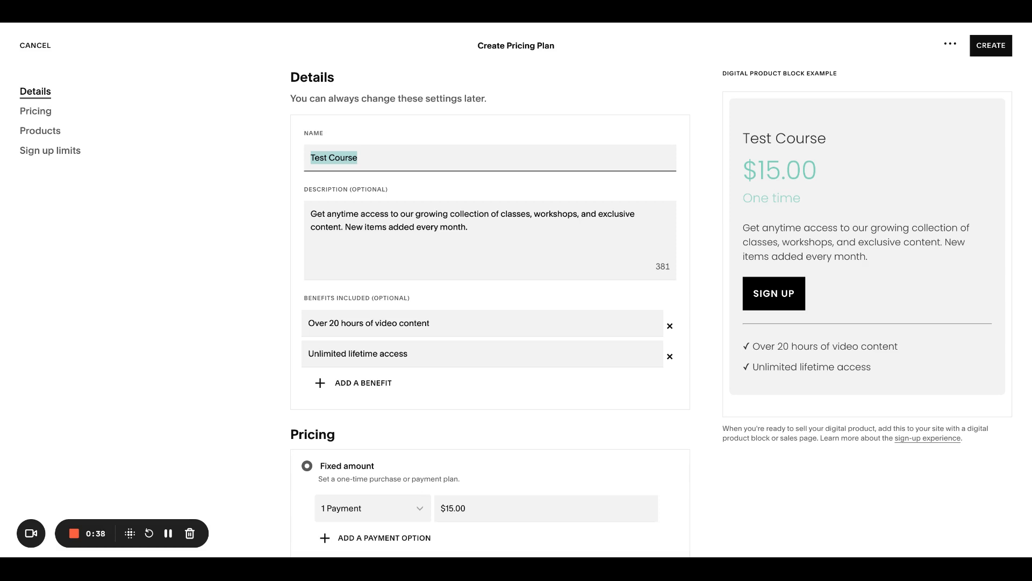
{"action": "left_click", "coordinate": [389, 215]}
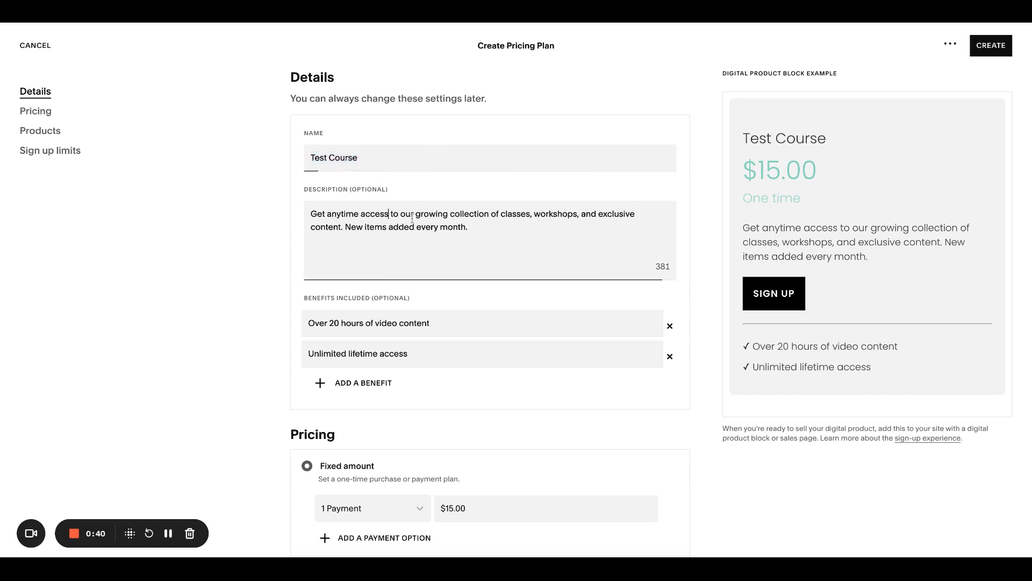
{"action": "scroll", "coordinate": [483, 221], "scroll_direction": "down", "scroll_amount": 1}
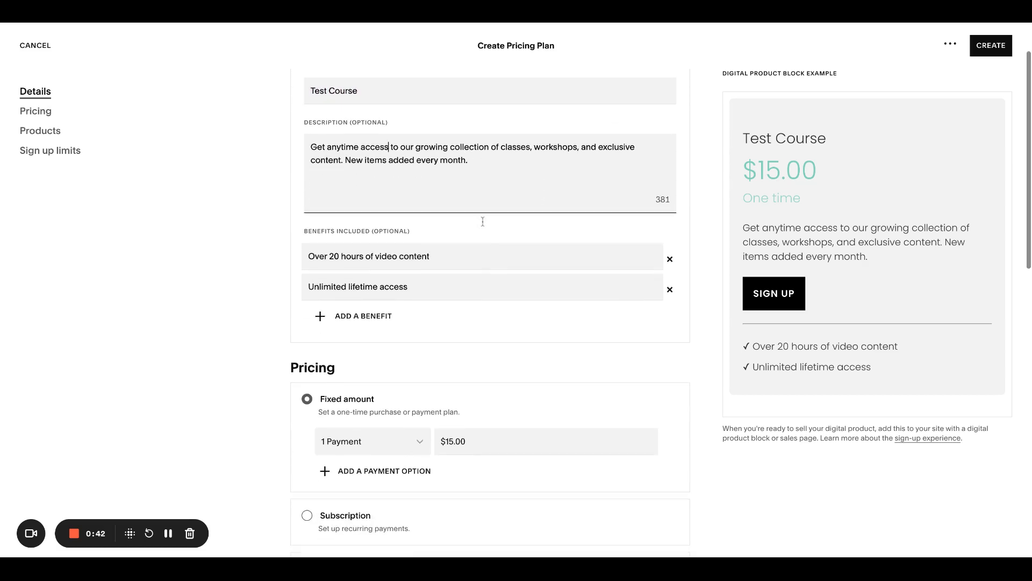
{"action": "scroll", "coordinate": [490, 301], "scroll_direction": "up", "scroll_amount": 1}
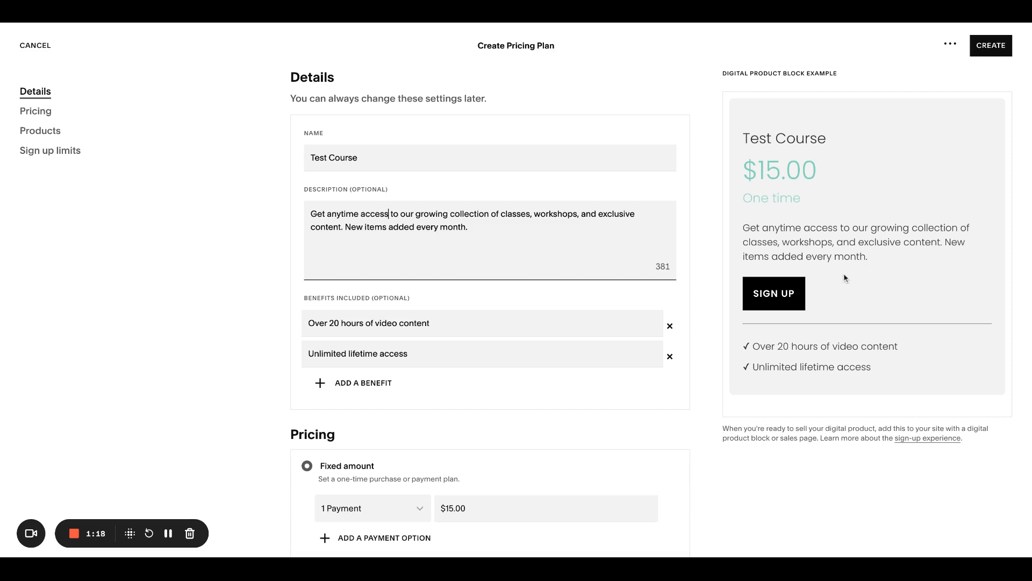
{"action": "scroll", "coordinate": [458, 241], "scroll_direction": "down", "scroll_amount": 1}
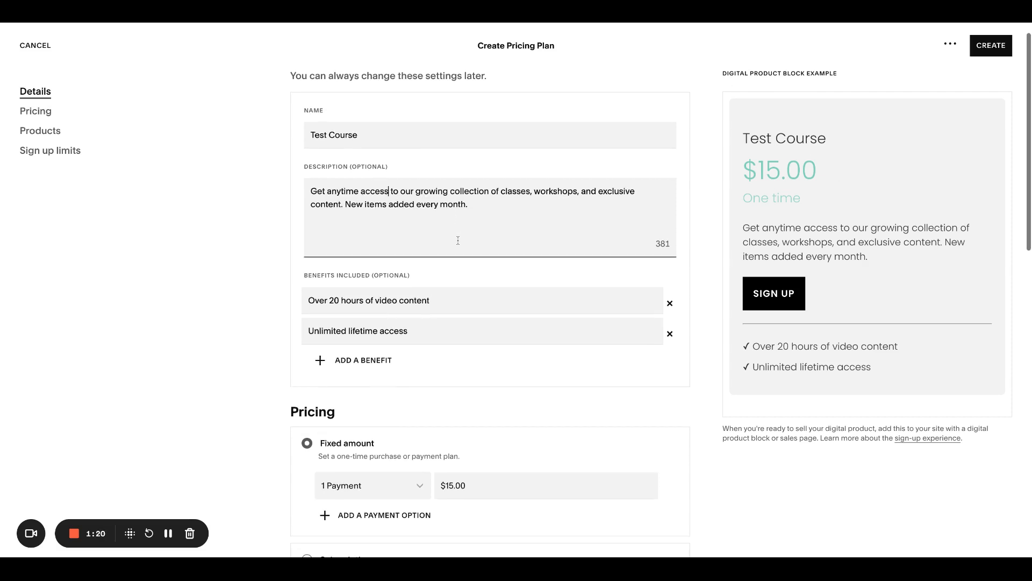
{"action": "scroll", "coordinate": [458, 240], "scroll_direction": "up", "scroll_amount": 1}
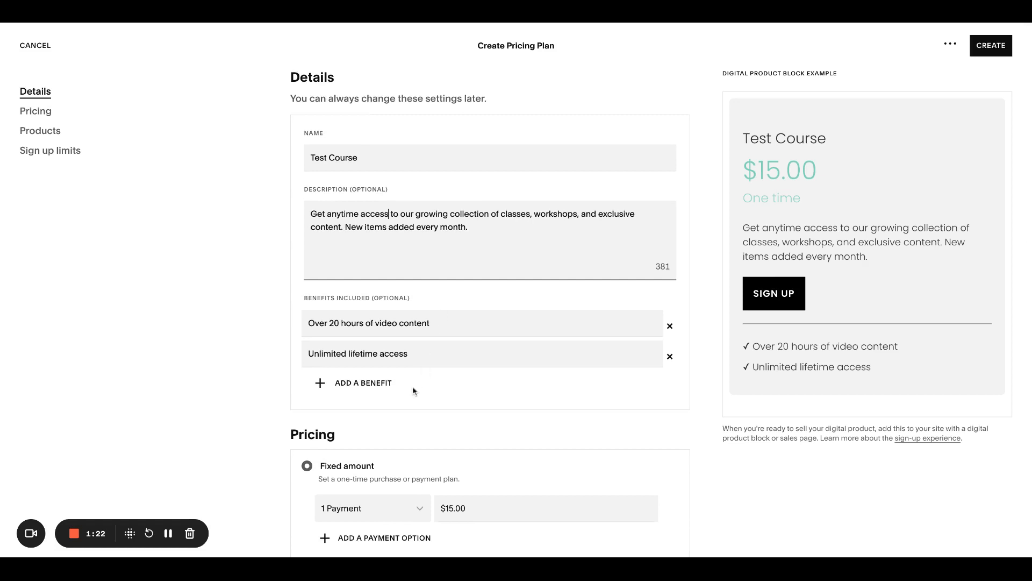
Step: Add "Benefit 3" as a third included benefit of the pricing plan
{"action": "left_click", "coordinate": [360, 383]}
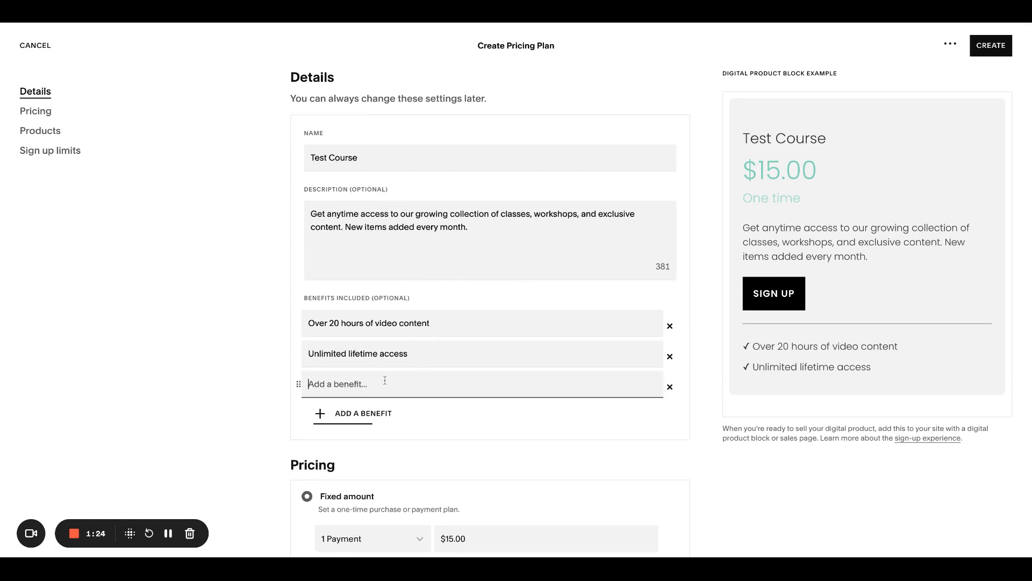
{"action": "type", "text": "Benefit "}
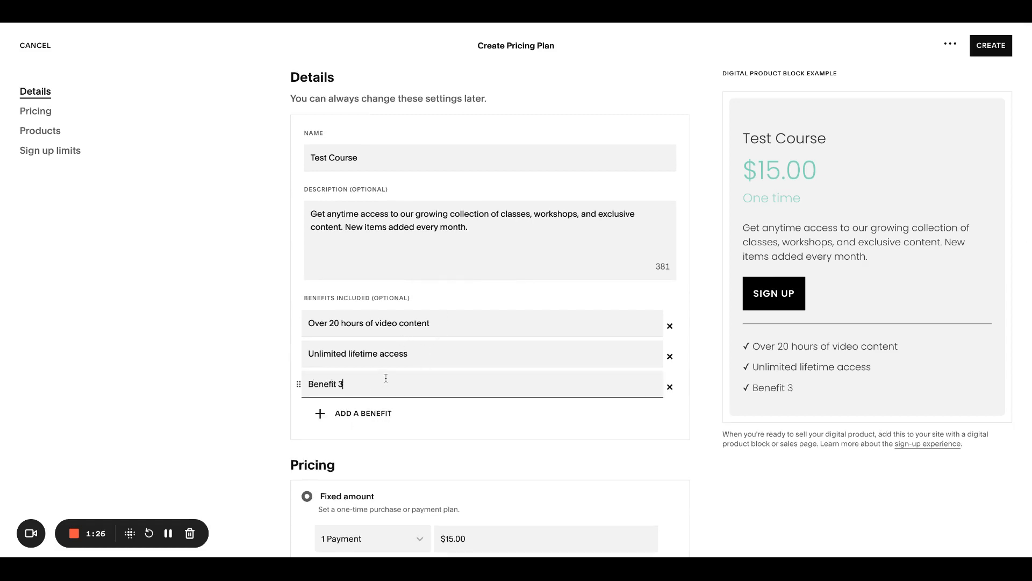
{"action": "type", "text": "3"}
{"action": "left_click", "coordinate": [283, 357]}
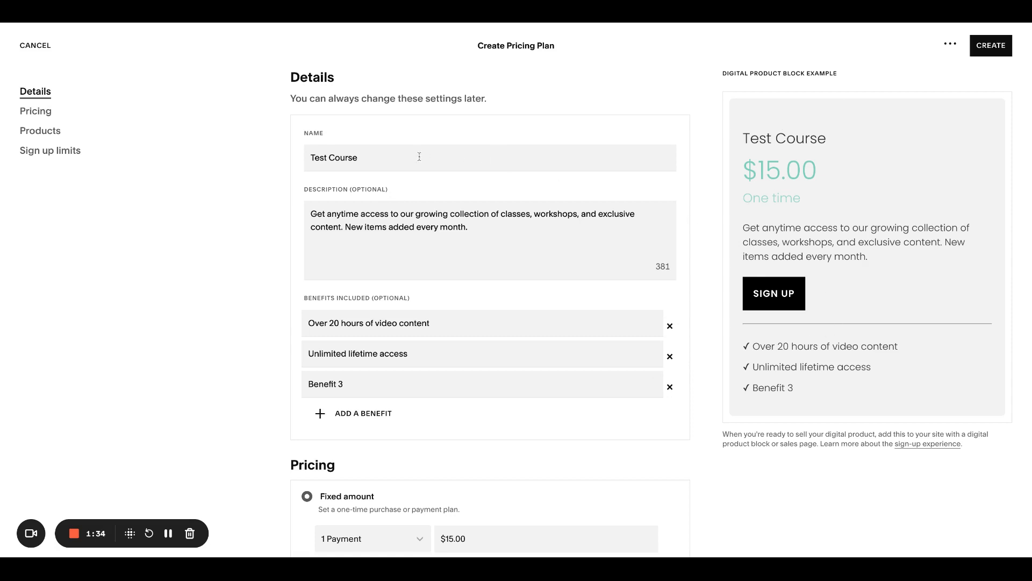
{"action": "left_click_drag", "start_coordinate": [419, 156], "coordinate": [302, 157]}
{"action": "left_click_drag", "start_coordinate": [463, 241], "coordinate": [296, 215]}
{"action": "left_click", "coordinate": [492, 232]}
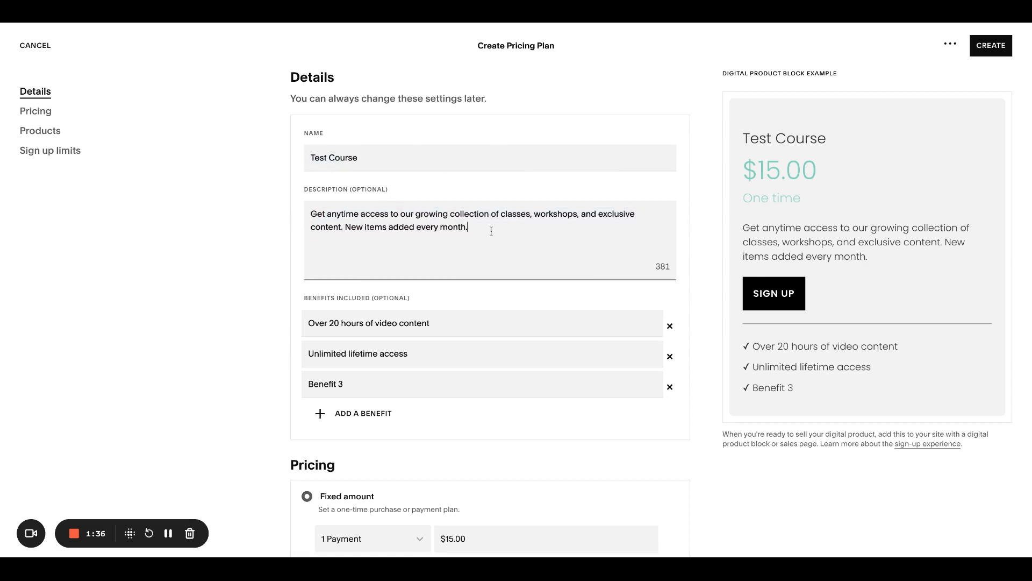
Step: Add a second fixed-amount payment option of 2 payments at $7.50 each, for 2 months
{"action": "scroll", "coordinate": [492, 232], "scroll_direction": "down", "scroll_amount": 1}
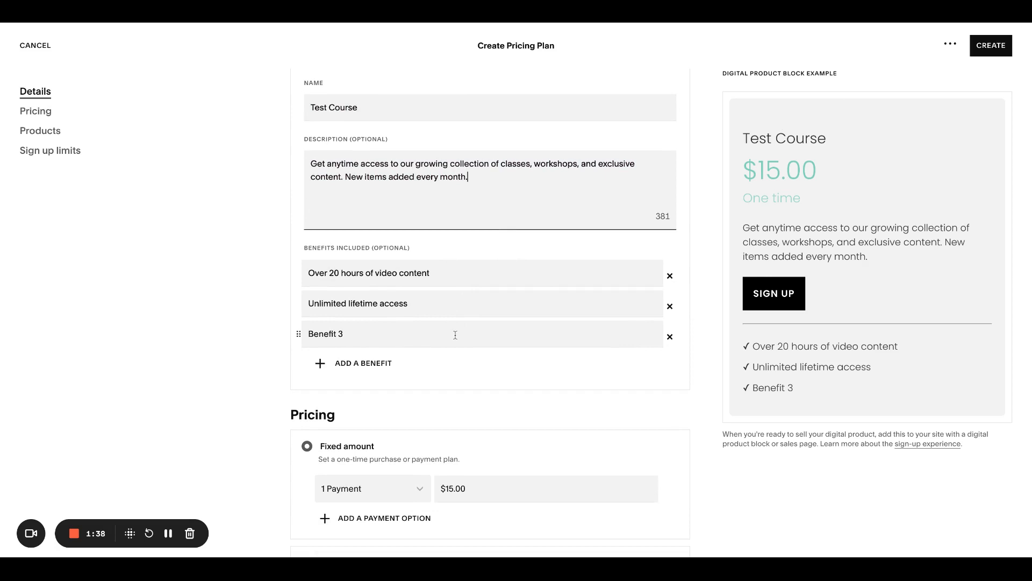
{"action": "scroll", "coordinate": [486, 329], "scroll_direction": "down", "scroll_amount": 6}
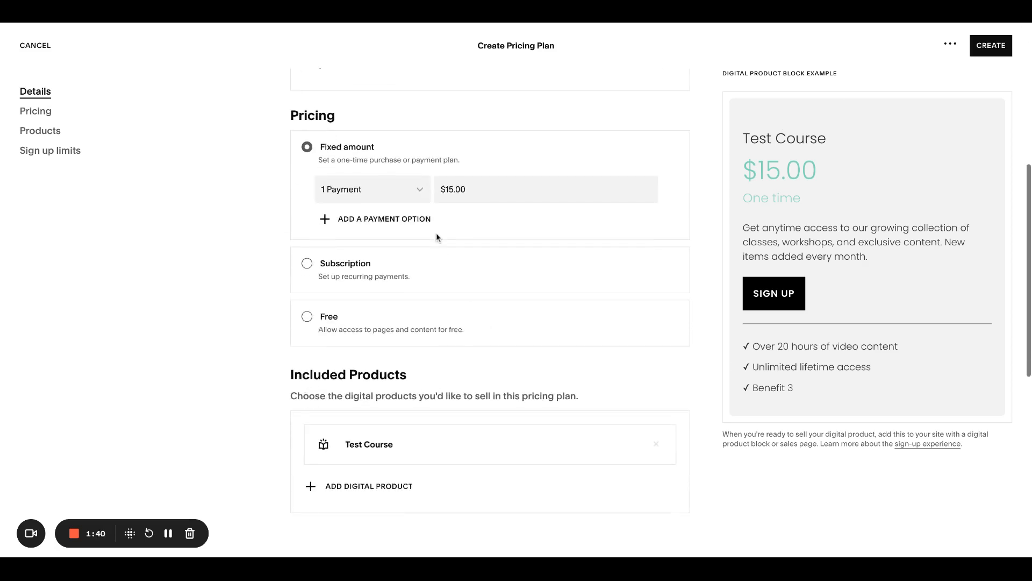
{"action": "left_click", "coordinate": [420, 191]}
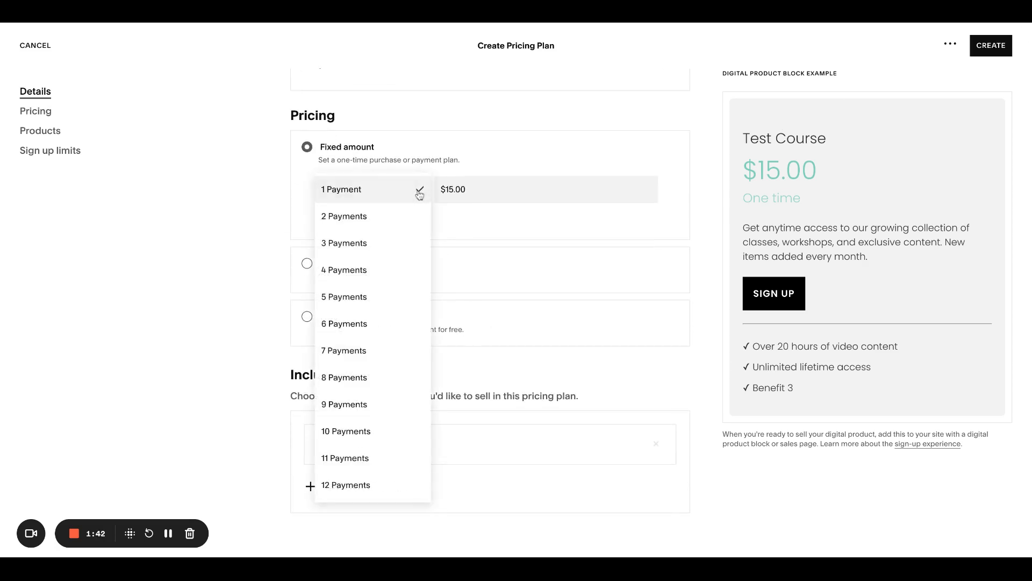
{"action": "left_click", "coordinate": [484, 224]}
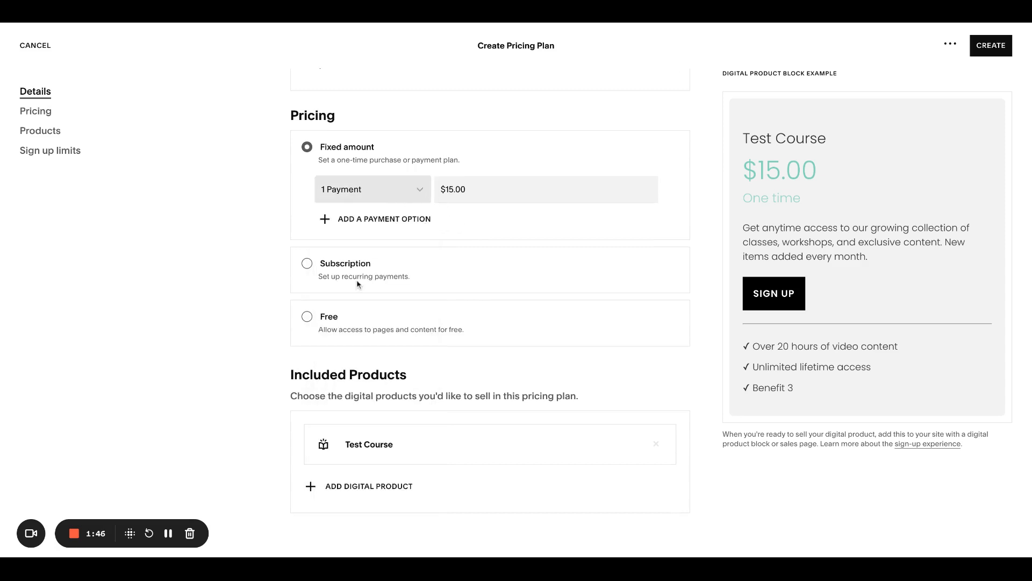
{"action": "left_click", "coordinate": [380, 221]}
{"action": "left_click", "coordinate": [418, 224]}
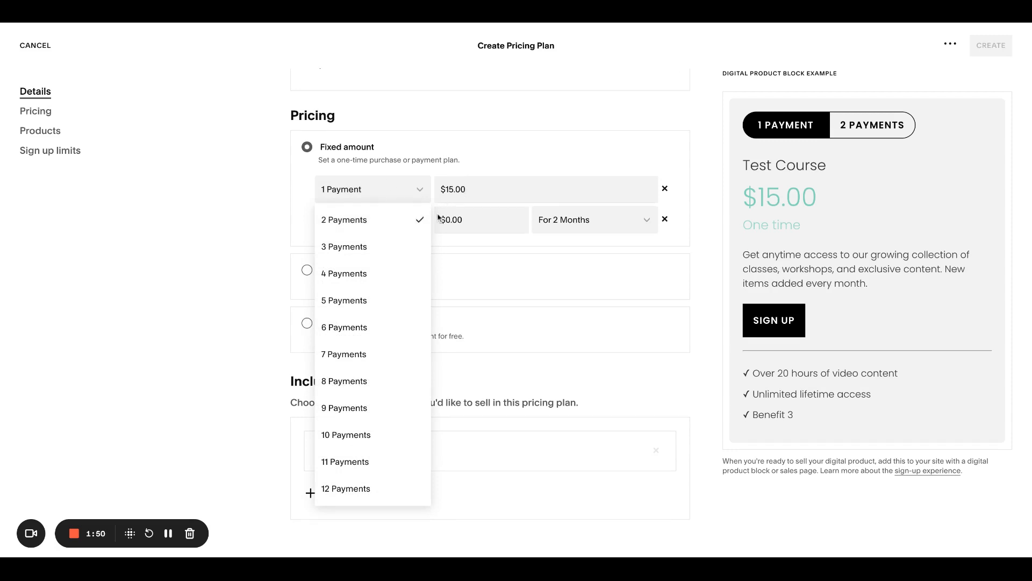
{"action": "left_click", "coordinate": [453, 223]}
{"action": "left_click", "coordinate": [453, 223]}
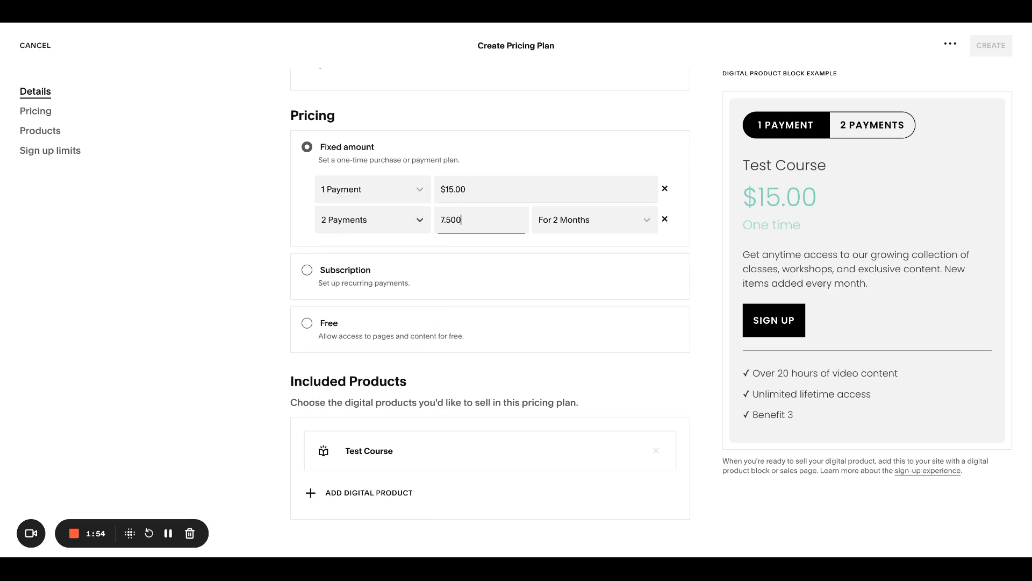
{"action": "left_click", "coordinate": [274, 245]}
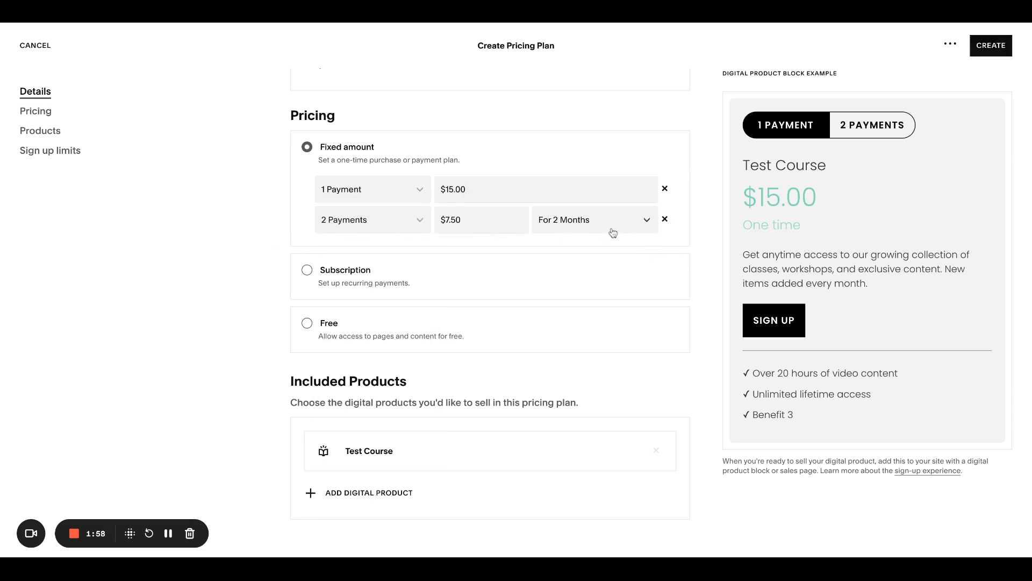
Step: Switch the plan's pricing to Subscription and set it to $100.00 repeating every year
{"action": "left_click", "coordinate": [331, 279]}
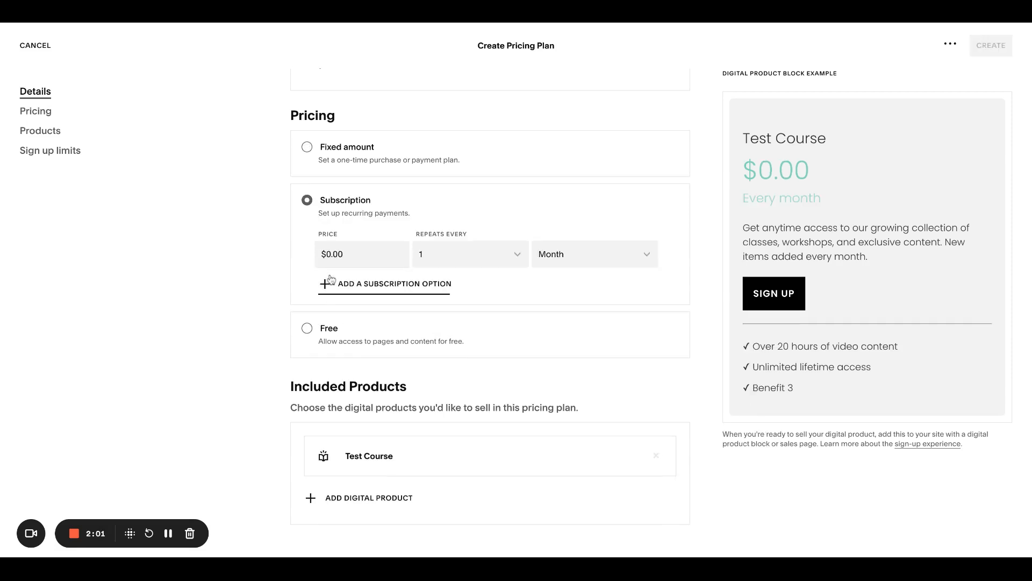
{"action": "left_click", "coordinate": [378, 254]}
{"action": "type", "text": "100"}
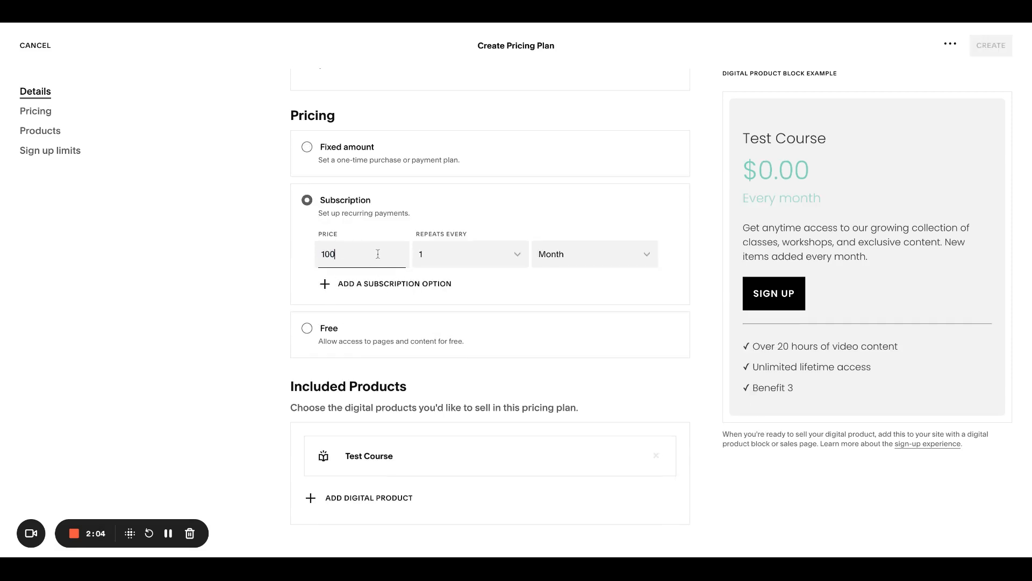
{"action": "left_click", "coordinate": [611, 253]}
{"action": "left_click", "coordinate": [604, 281]}
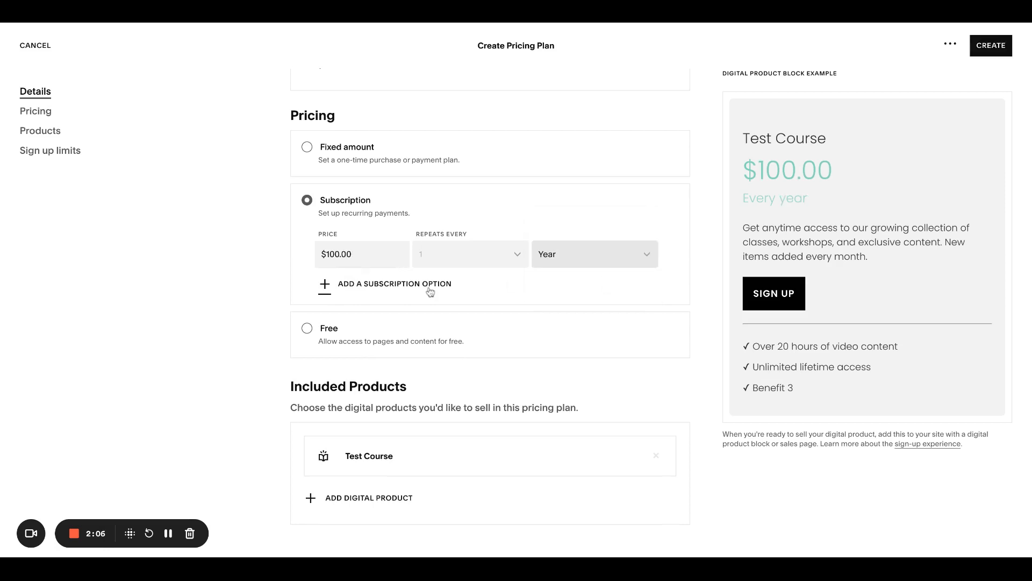
Step: Add a second subscription option priced at $7.99 repeating every month
{"action": "left_click", "coordinate": [399, 283]}
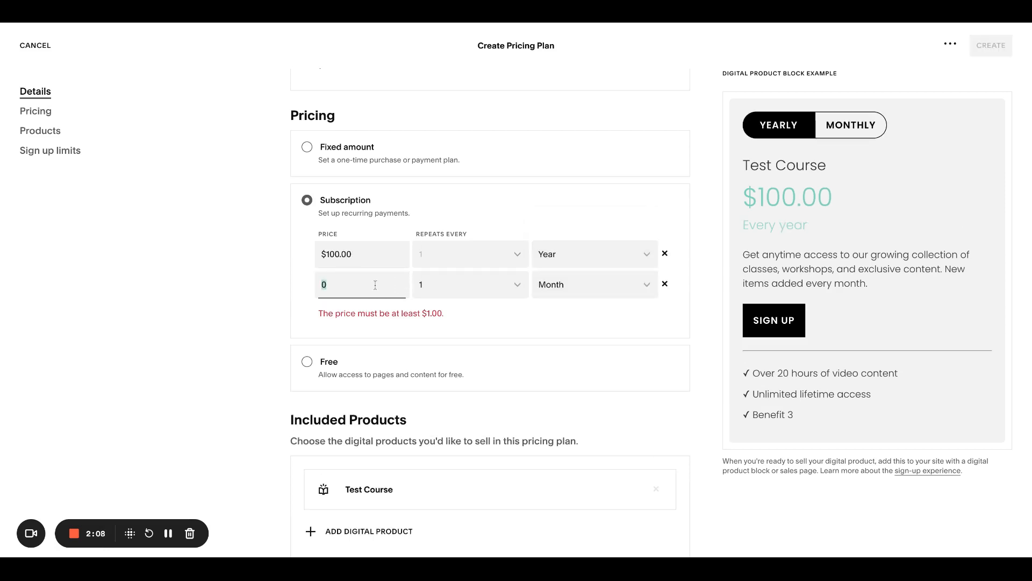
{"action": "type", "text": "7.99"}
{"action": "left_click", "coordinate": [567, 313]}
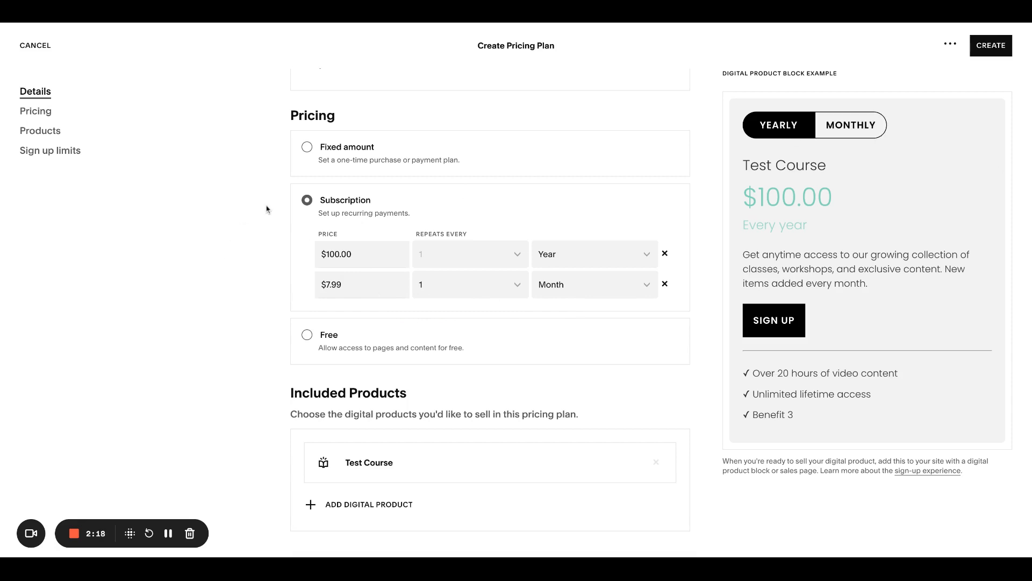
{"action": "scroll", "coordinate": [267, 209], "scroll_direction": "down", "scroll_amount": 1}
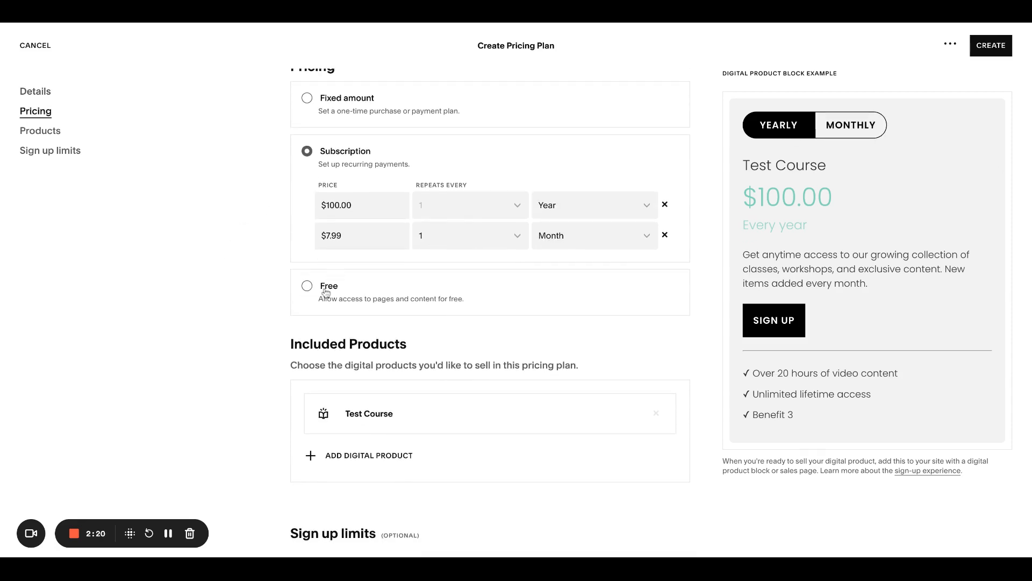
Step: Switch the plan's pricing to Free and review its included products and sign-up limits
{"action": "left_click", "coordinate": [326, 292]}
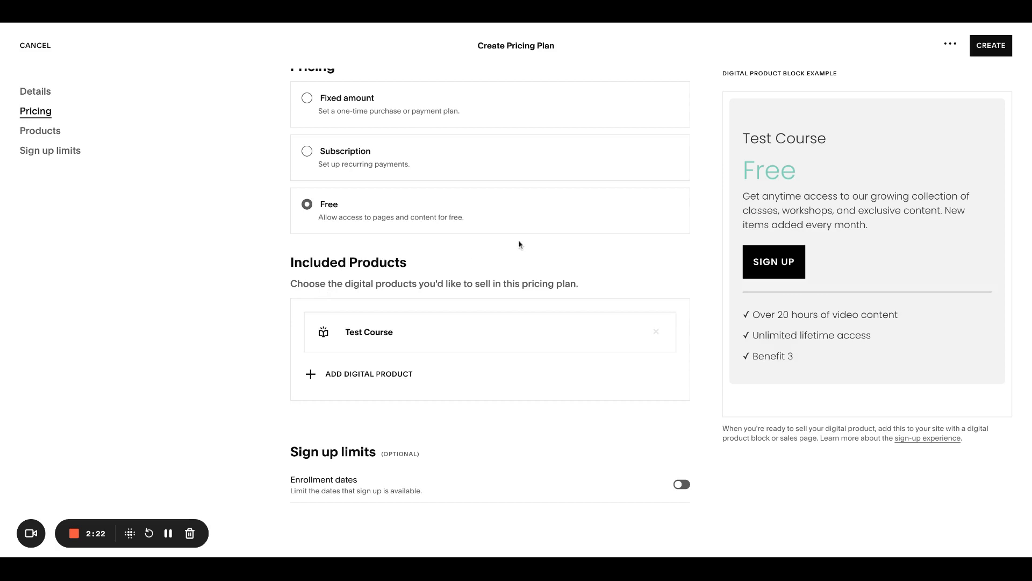
{"action": "scroll", "coordinate": [527, 255], "scroll_direction": "up", "scroll_amount": 1}
{"action": "scroll", "coordinate": [529, 249], "scroll_direction": "down", "scroll_amount": 1}
{"action": "scroll", "coordinate": [529, 249], "scroll_direction": "down", "scroll_amount": 1}
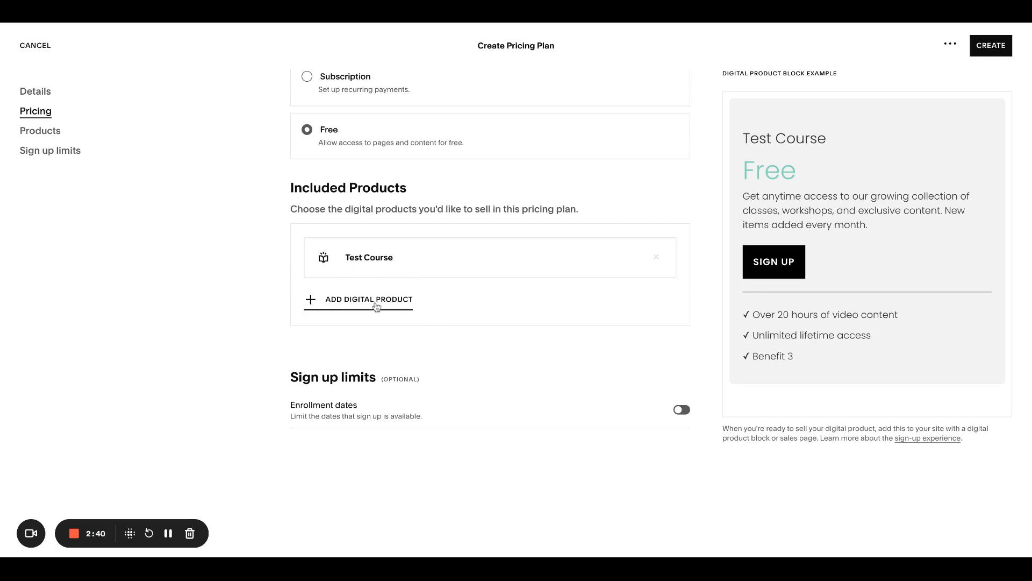
{"action": "scroll", "coordinate": [493, 419], "scroll_direction": "down", "scroll_amount": 1}
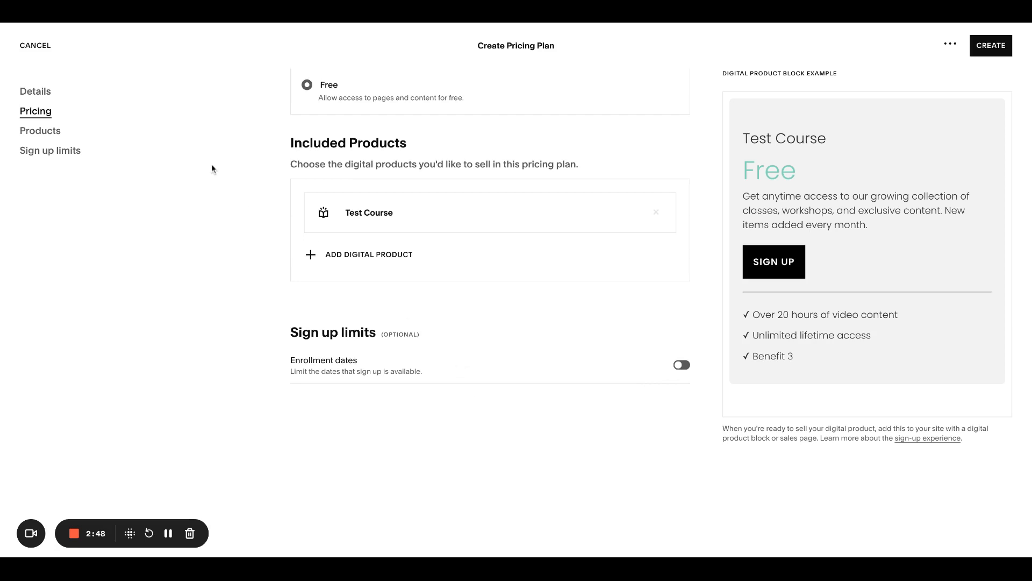
Step: Leave the new pricing plan without creating it and discard its changes
{"action": "scroll", "coordinate": [445, 333], "scroll_direction": "up", "scroll_amount": 5}
{"action": "scroll", "coordinate": [445, 337], "scroll_direction": "up", "scroll_amount": 6}
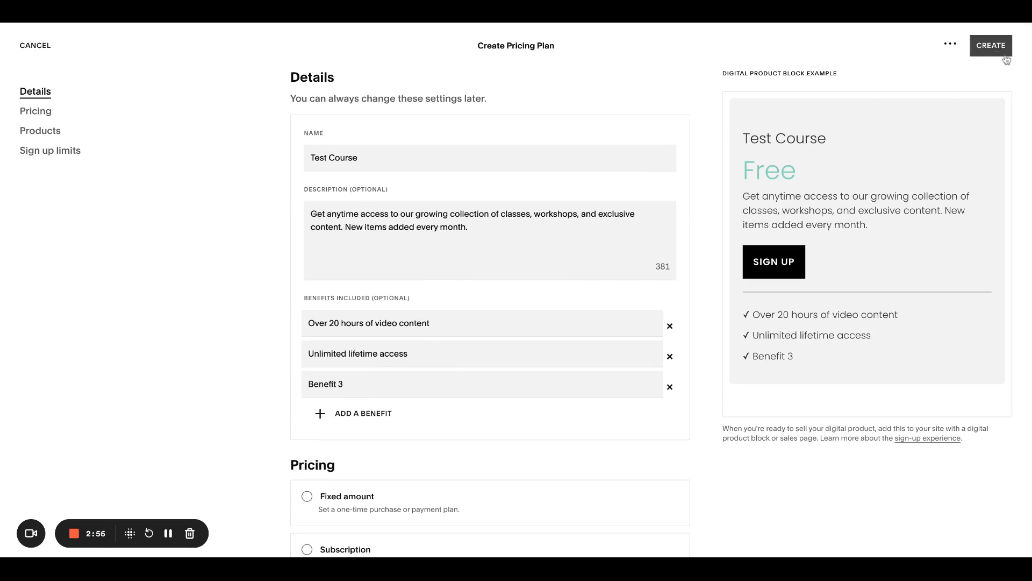
{"action": "left_click", "coordinate": [33, 46]}
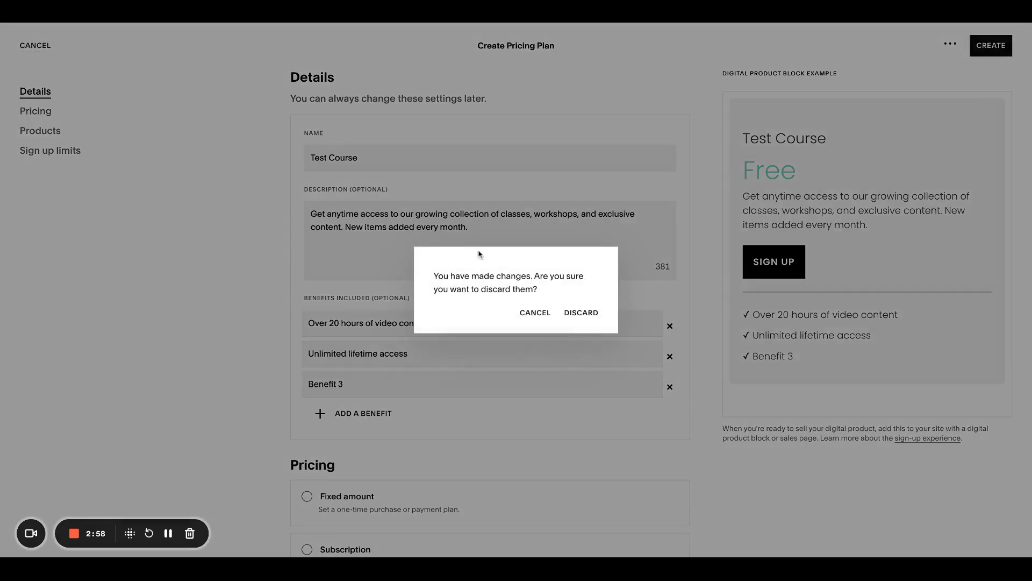
{"action": "left_click", "coordinate": [583, 315]}
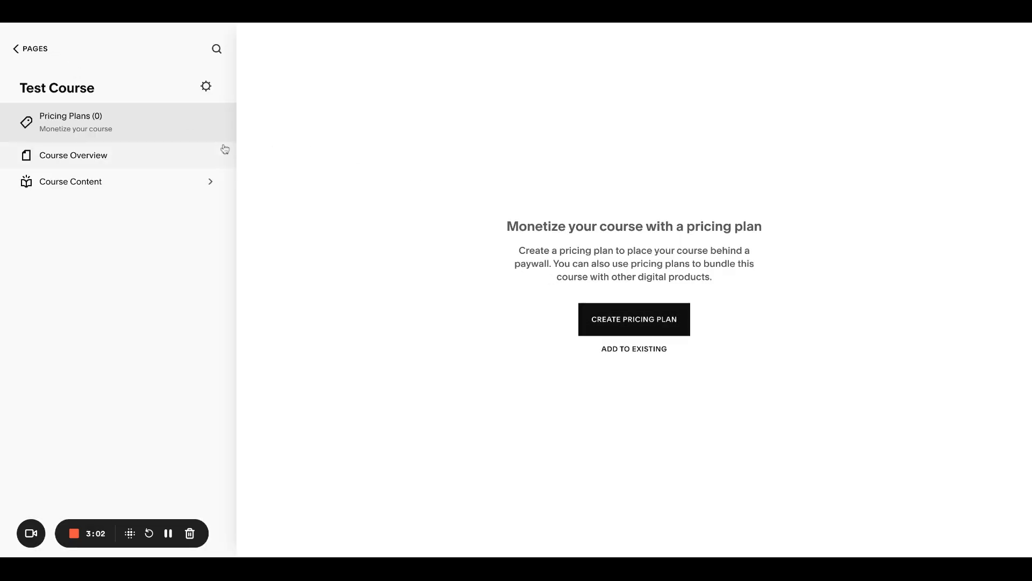
Step: Return to the site's page list and locate Test Course among the Not Linked pages
{"action": "left_click", "coordinate": [43, 48]}
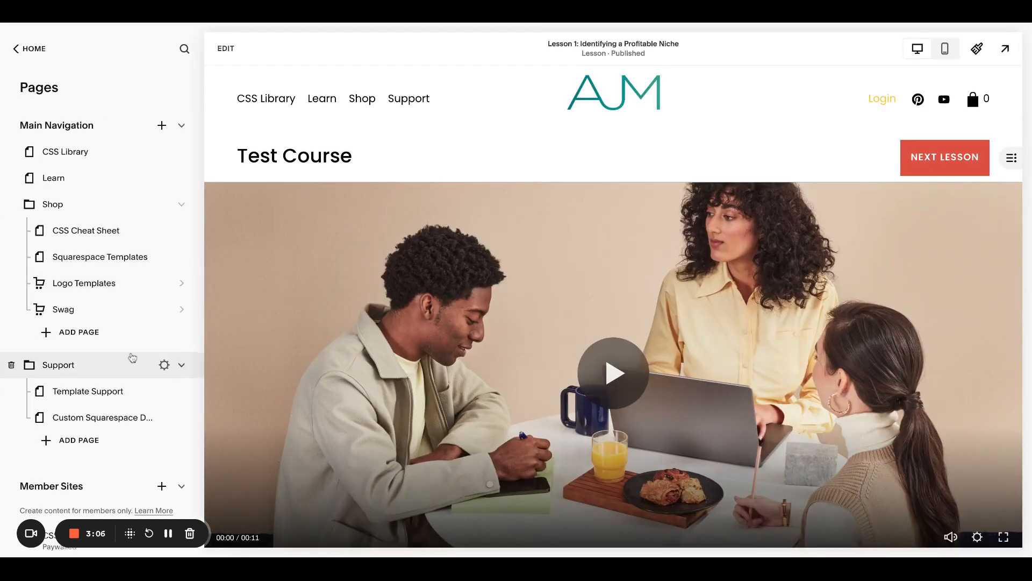
{"action": "scroll", "coordinate": [132, 358], "scroll_direction": "down", "scroll_amount": 10}
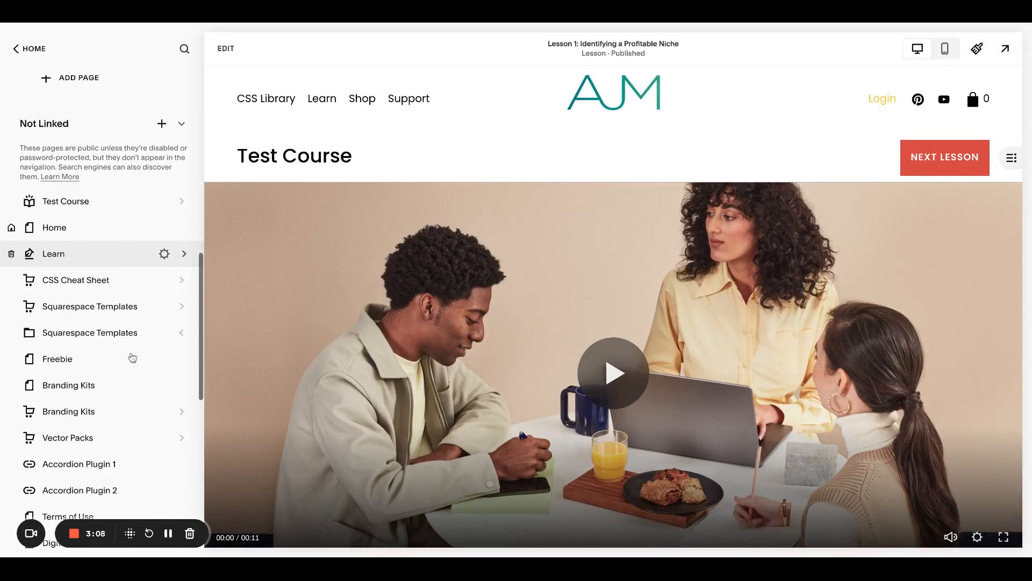